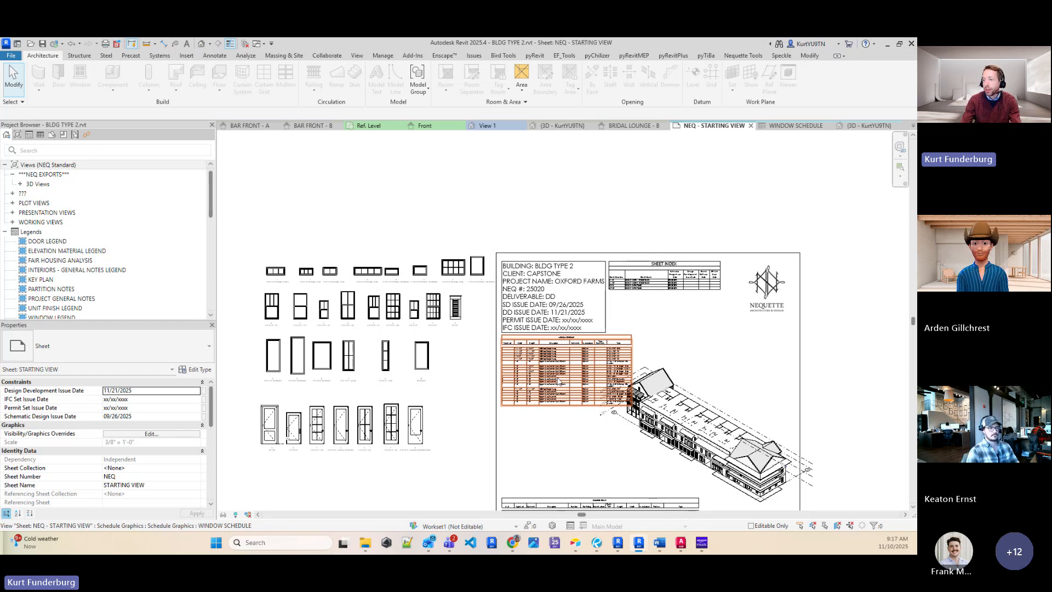
Examine the window schedule on the starting view sheet.
scroll(557, 383, "up", 2)
scroll(630, 207, "up", 5)
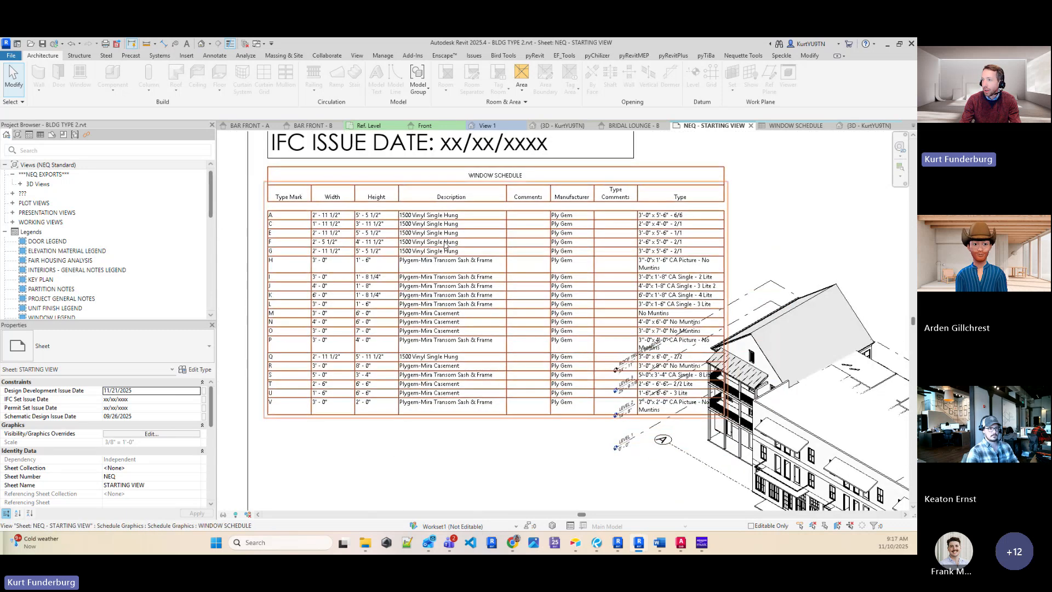
scroll(439, 244, "down", 3)
middle_click_drag(456, 239, 457, 297)
scroll(461, 316, "up", 1)
scroll(462, 316, "up", 3)
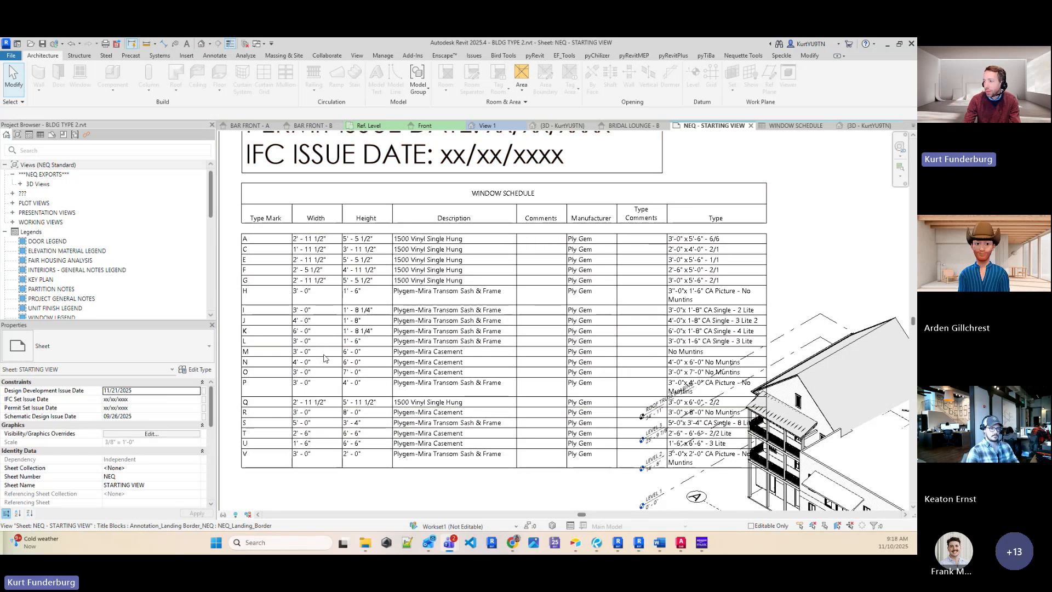
Activate the building's 3D viewport and open the type properties of the 3'-0" x 6'-0" - 2/2 window beside the level 2 balcony door.
middle_click_drag(673, 359, 476, 195)
scroll(699, 387, "up", 3)
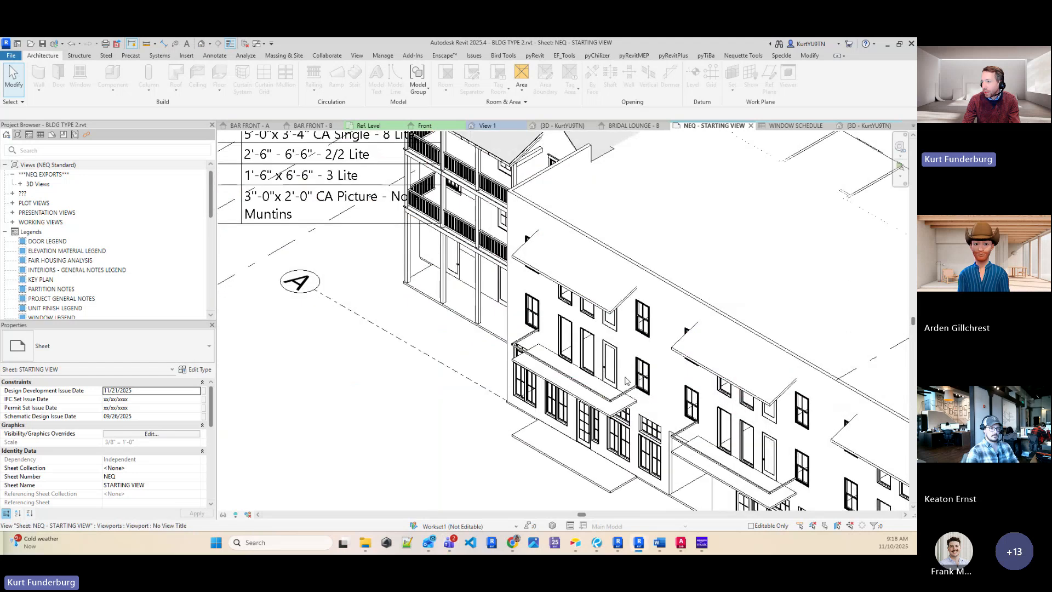
double_click(646, 379)
left_click(645, 379)
key("Tab")
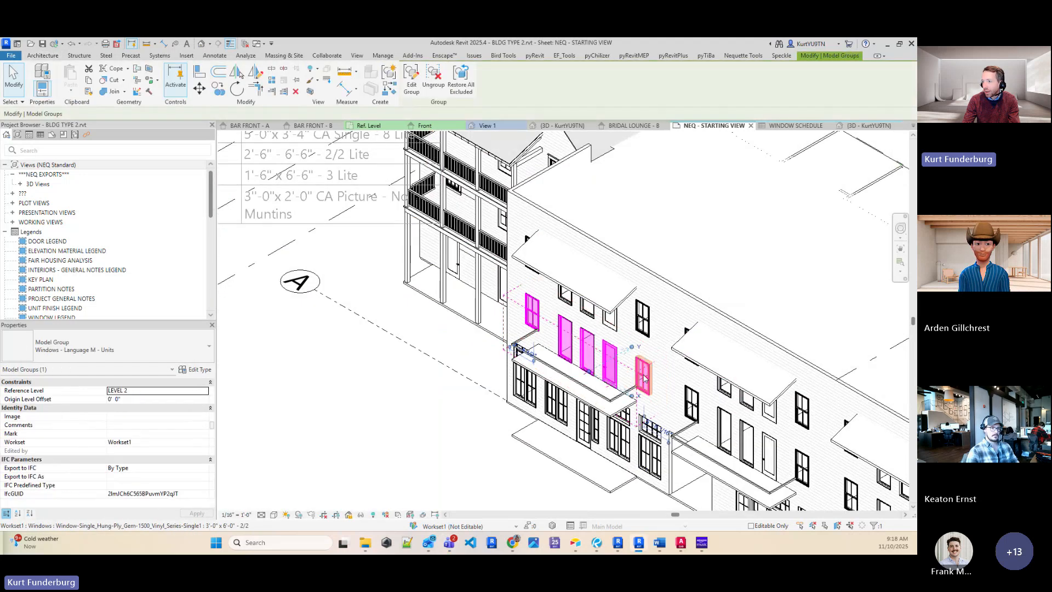
left_click(644, 379)
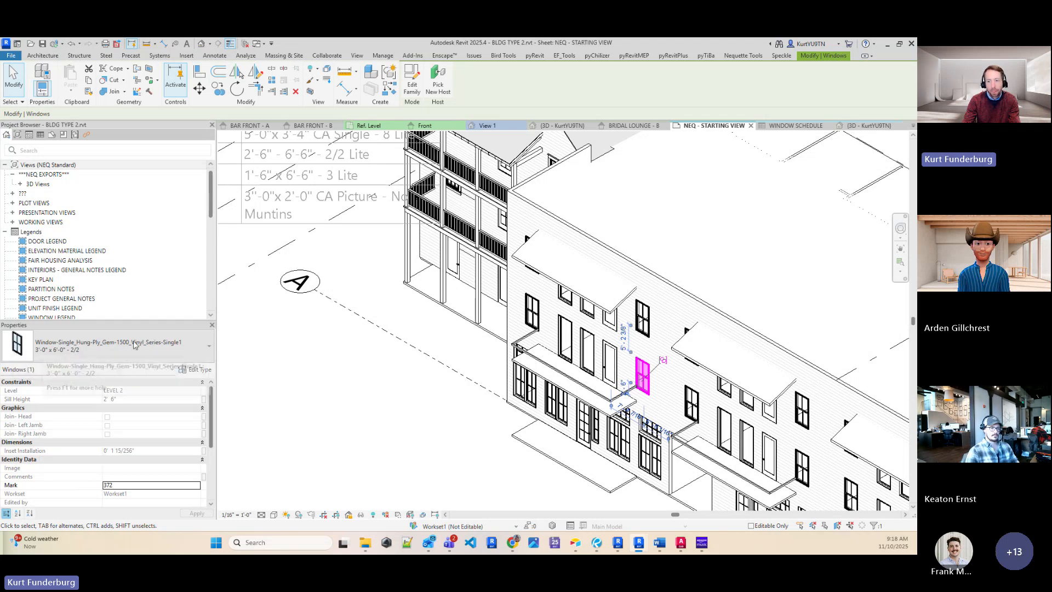
left_click(200, 369)
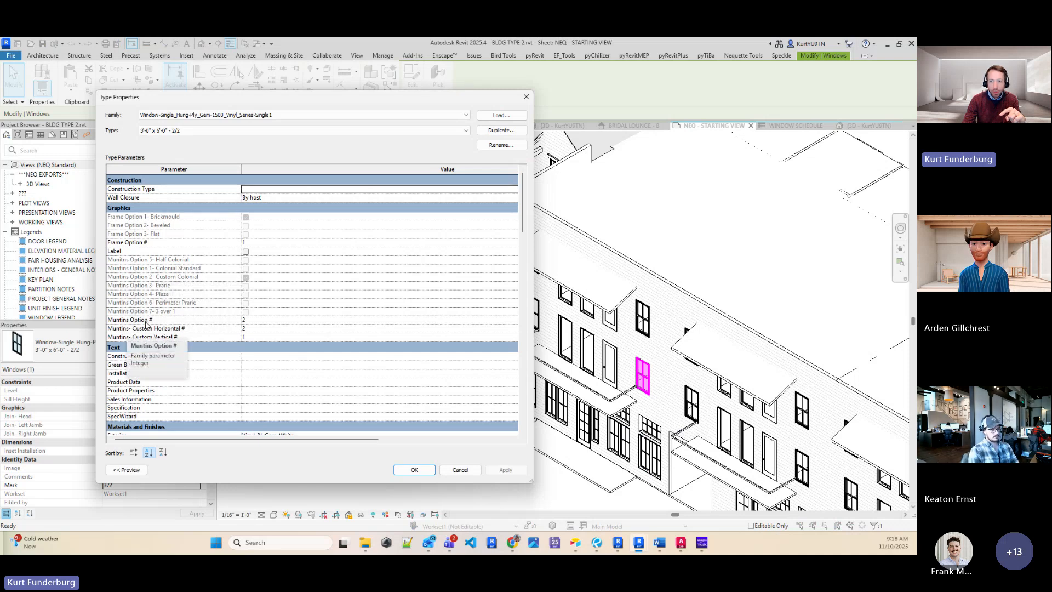
Set the window type's Muntins Option # to 1.
left_click(258, 320)
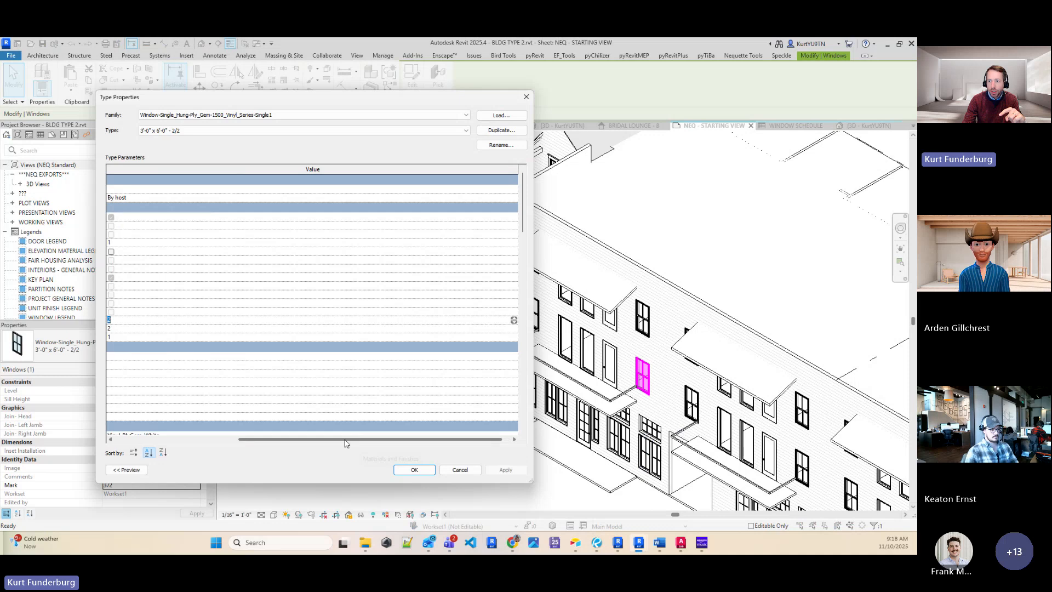
left_click_drag(386, 440, 254, 440)
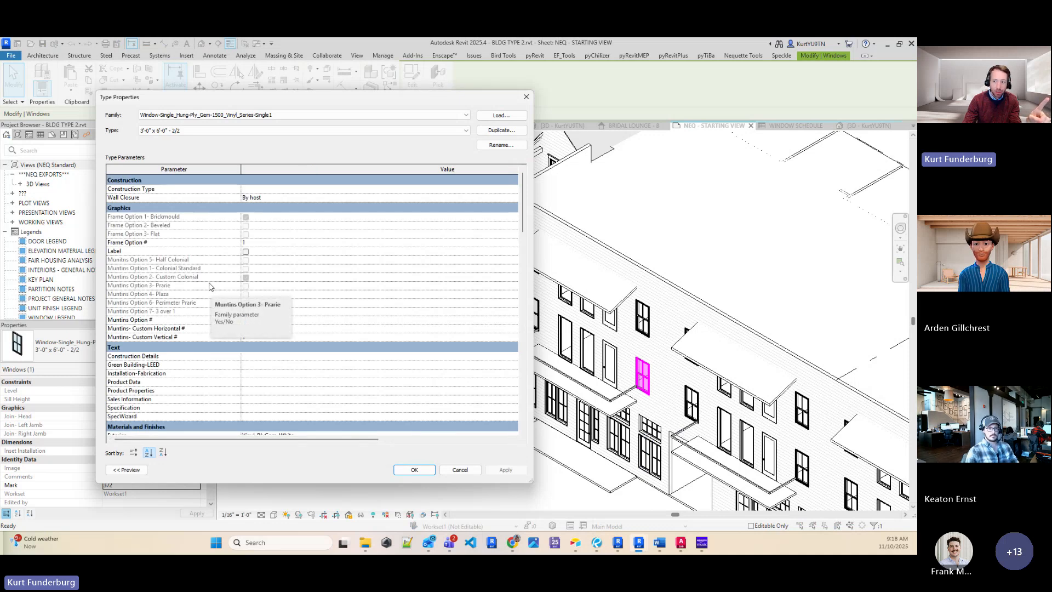
type("1")
key("Return")
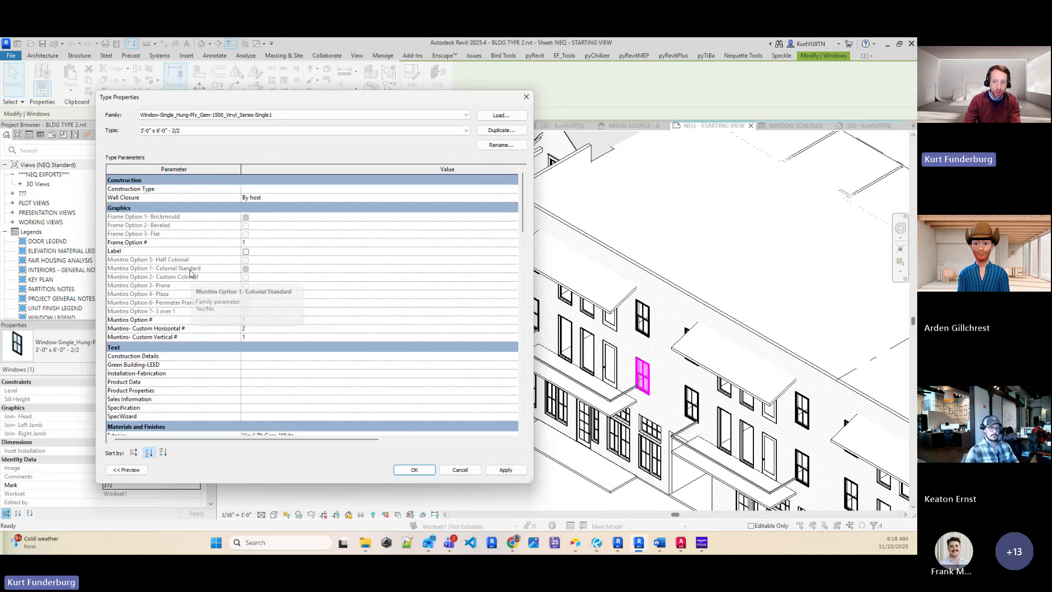
Set the window type's Muntins Option # back to 2 and apply it.
left_click(263, 320)
type("2")
left_click_drag(269, 439, 131, 440)
left_click(506, 472)
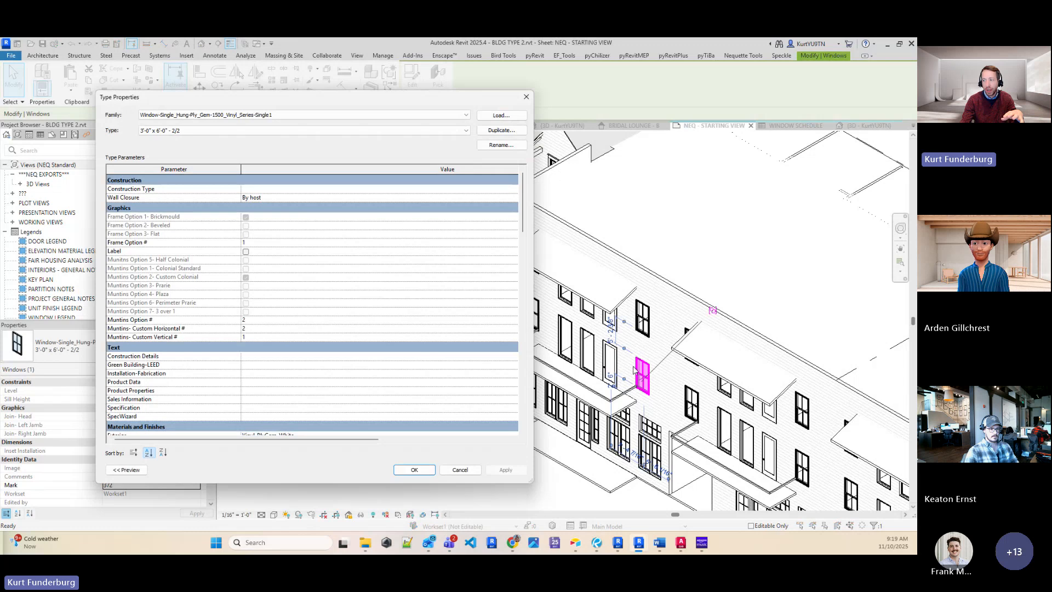
Set the window type's Muntins- Custom Vertical # to 4 and apply it.
left_click(267, 336)
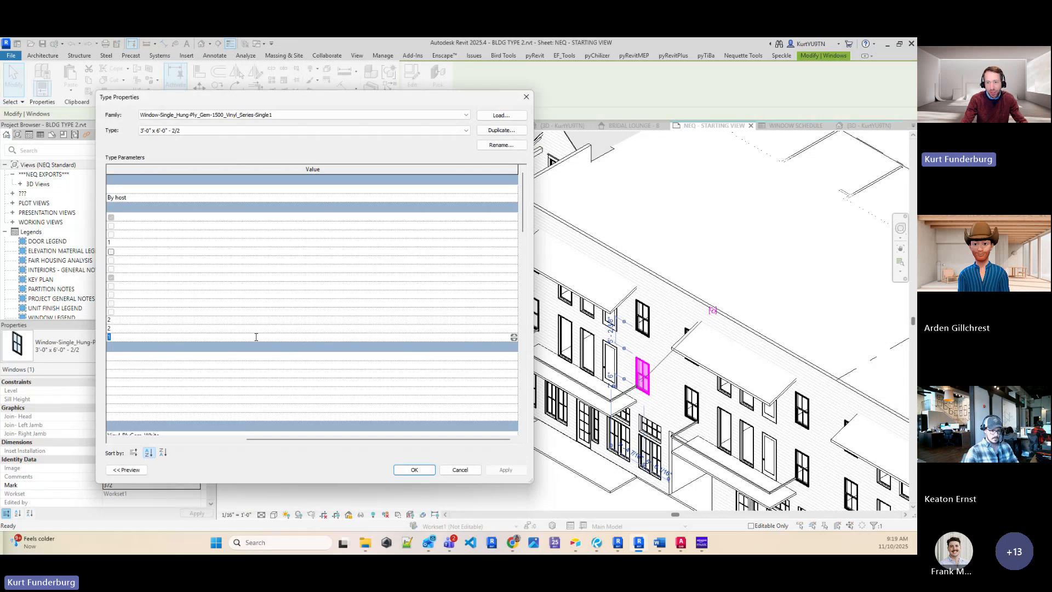
type("4")
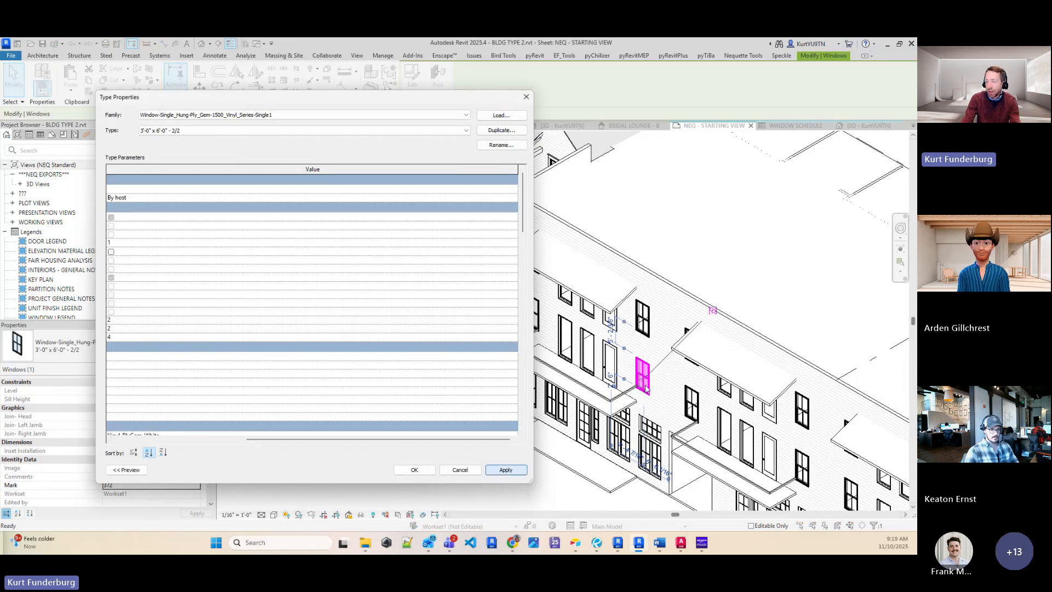
key("Return")
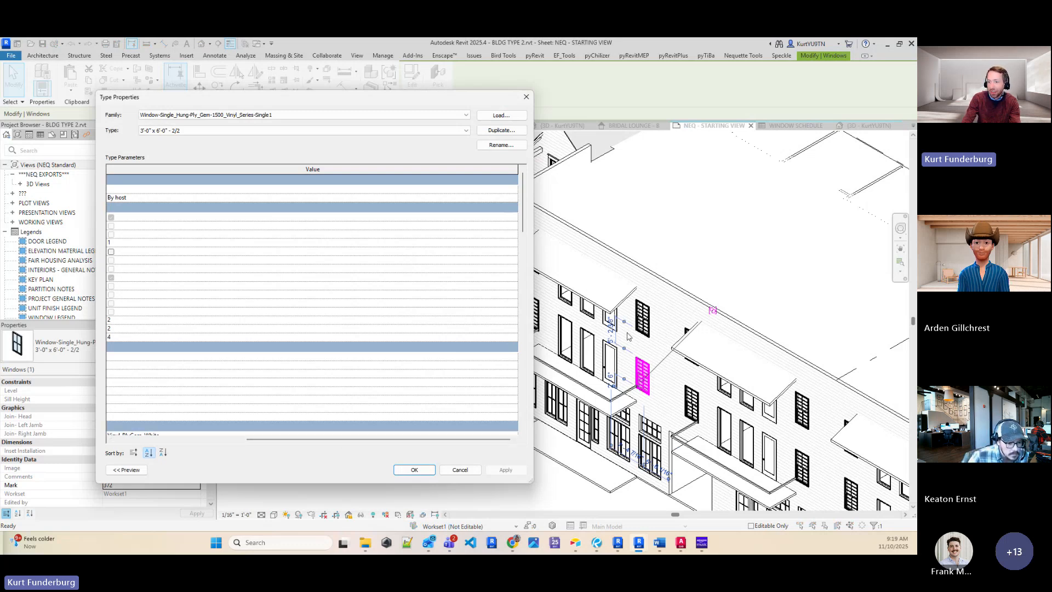
Set the window type's Muntins- Custom Vertical # back to 1 and apply it.
left_click_drag(307, 439, 170, 438)
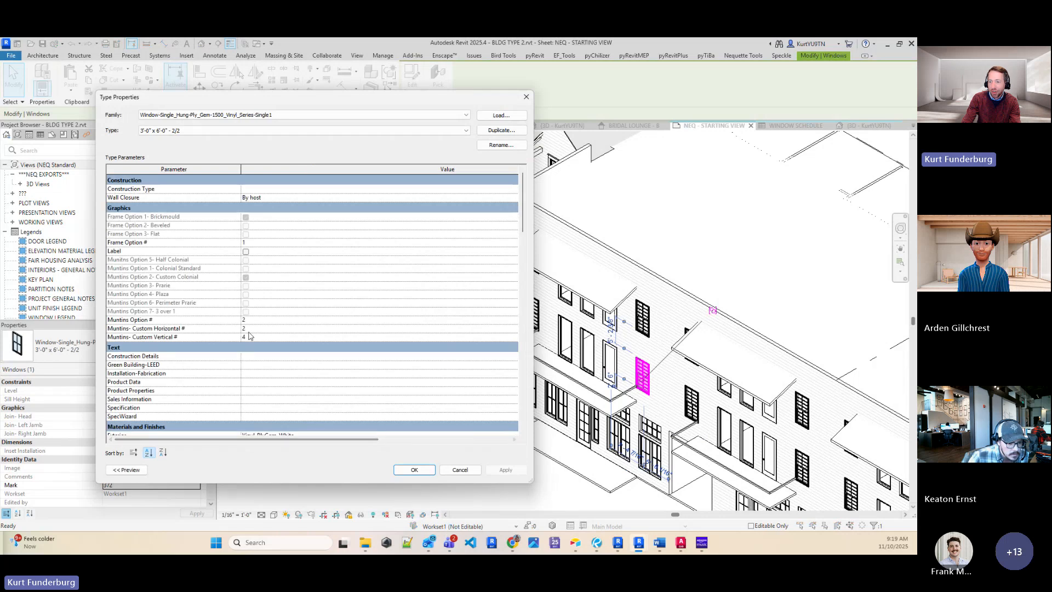
left_click(249, 336)
type("1")
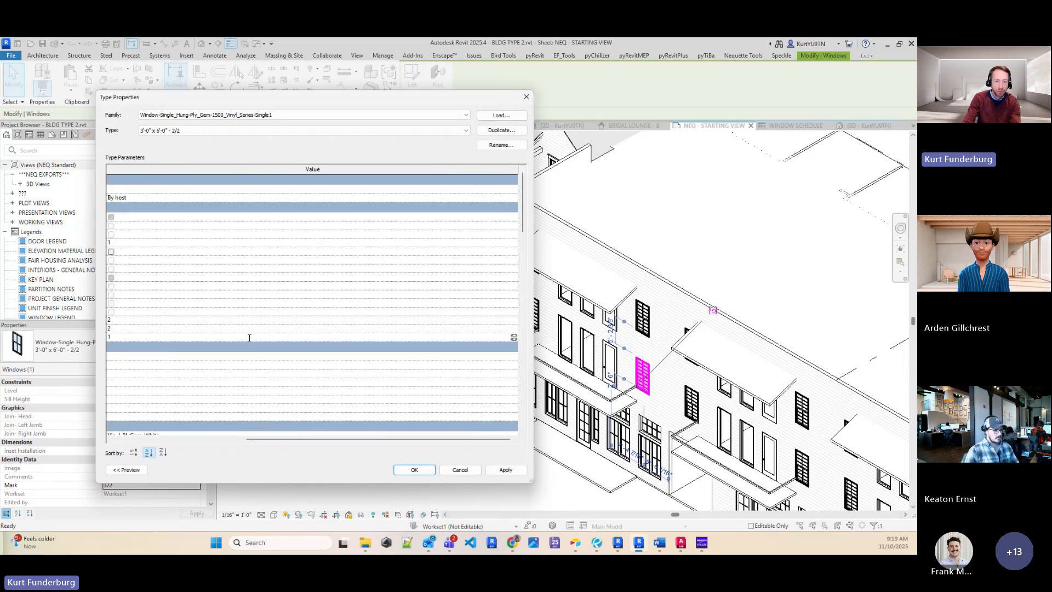
left_click(506, 470)
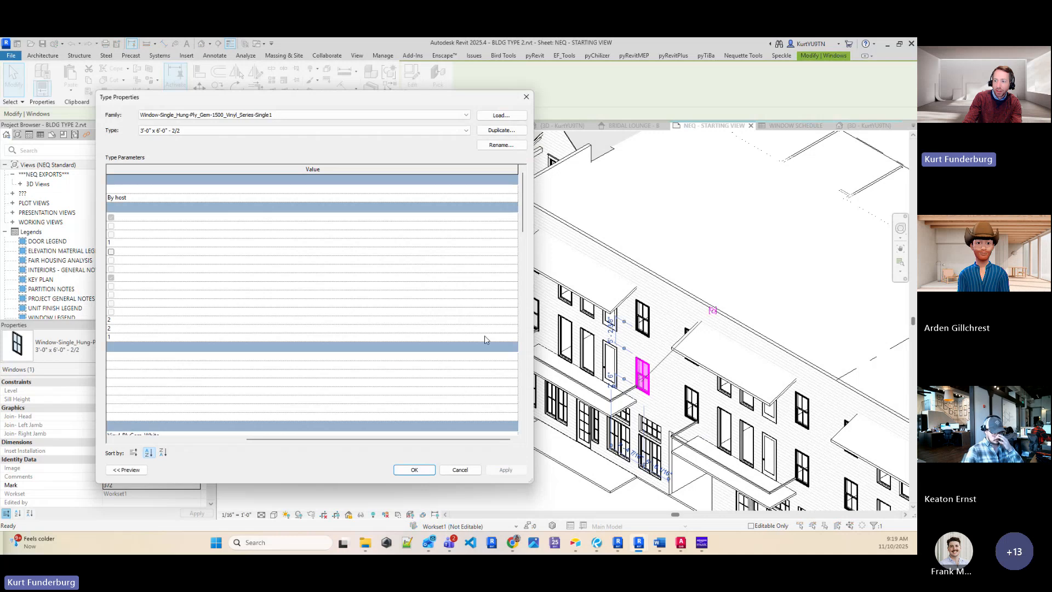
Turn off Bottom Muntin Visibility in the window type's Other parameters and apply it.
left_click_drag(392, 440, 260, 439)
scroll(293, 337, "down", 3)
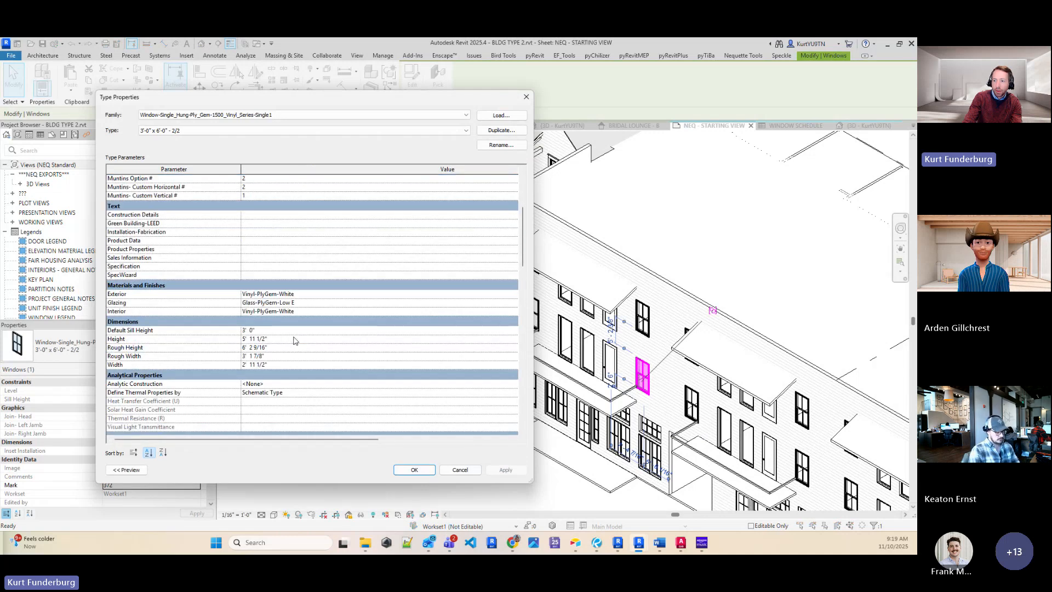
scroll(293, 340, "down", 10)
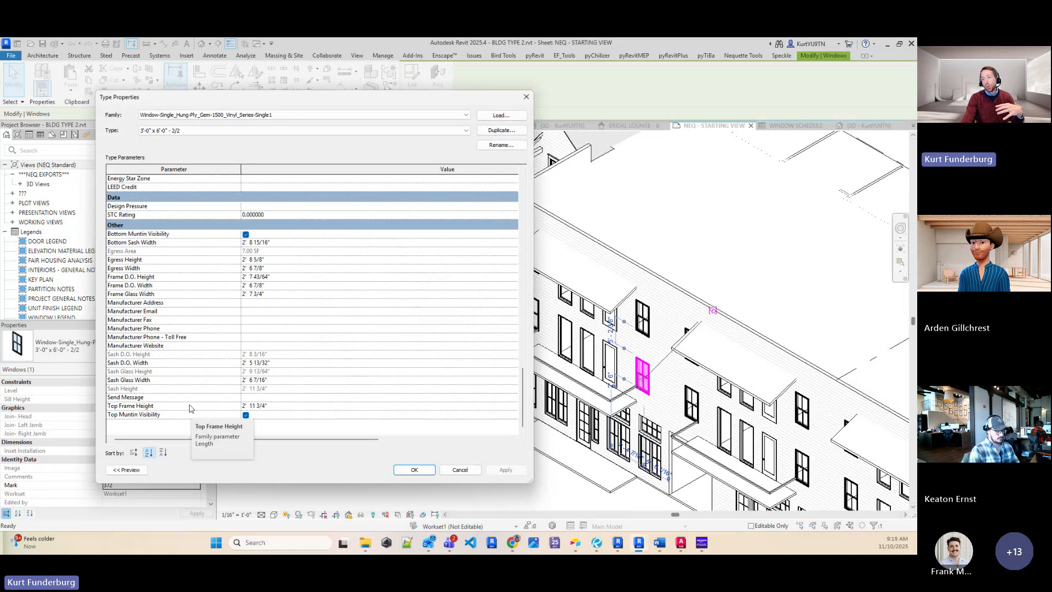
left_click(248, 416)
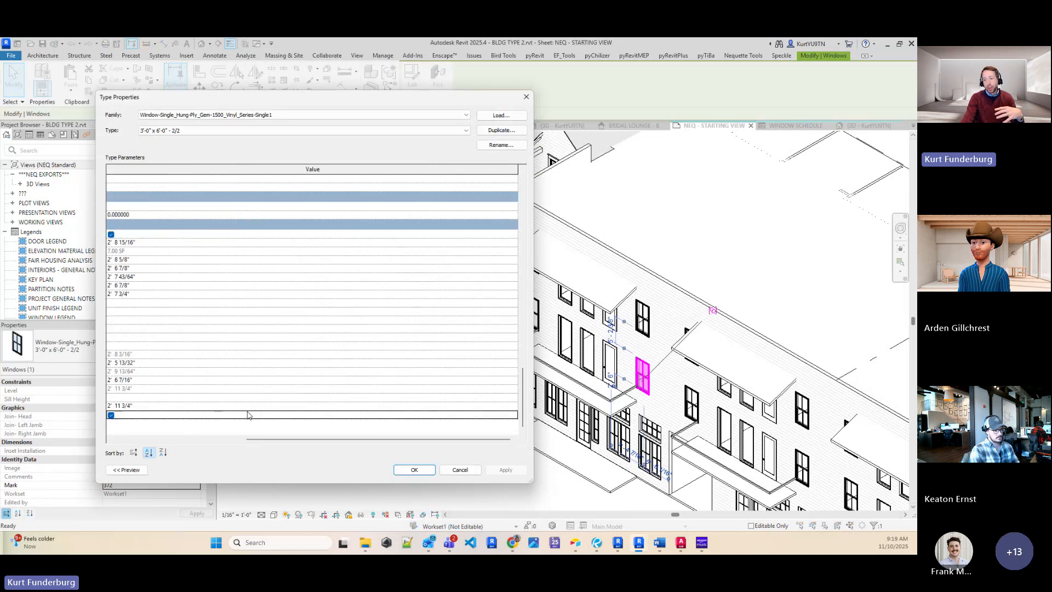
left_click(111, 235)
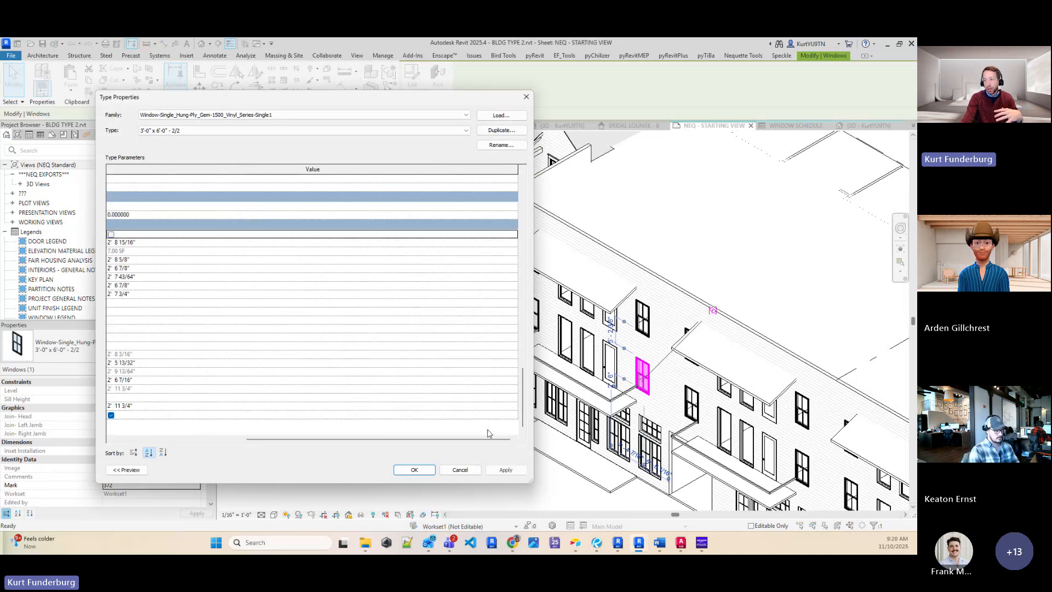
left_click(423, 470)
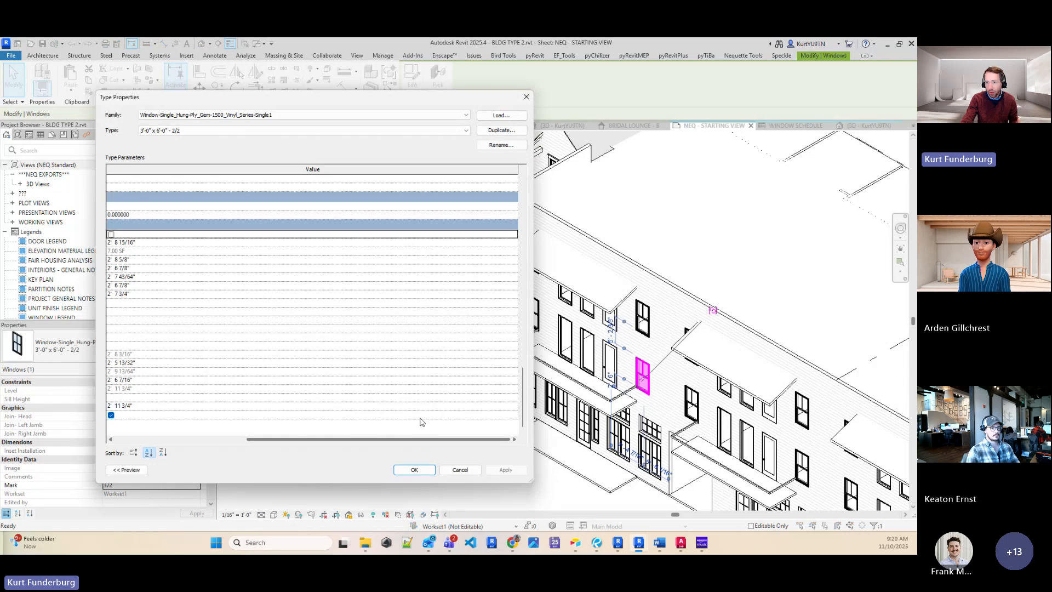
Try to turn Bottom Muntin Visibility back on, then close the type properties without applying.
left_click(111, 235)
scroll(190, 300, "up", 10)
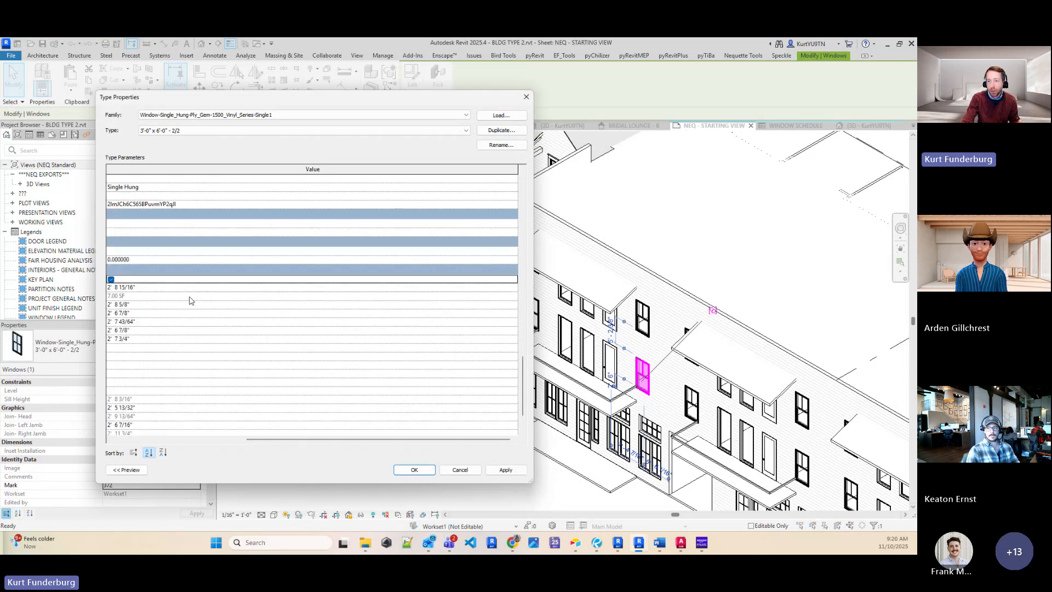
left_click_drag(254, 441, 117, 445)
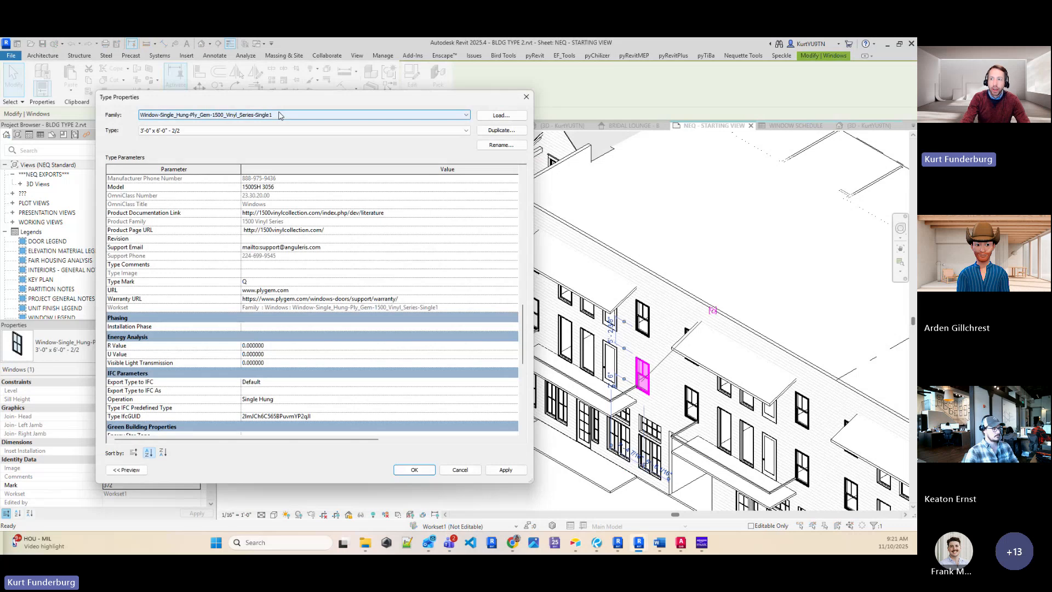
left_click(461, 470)
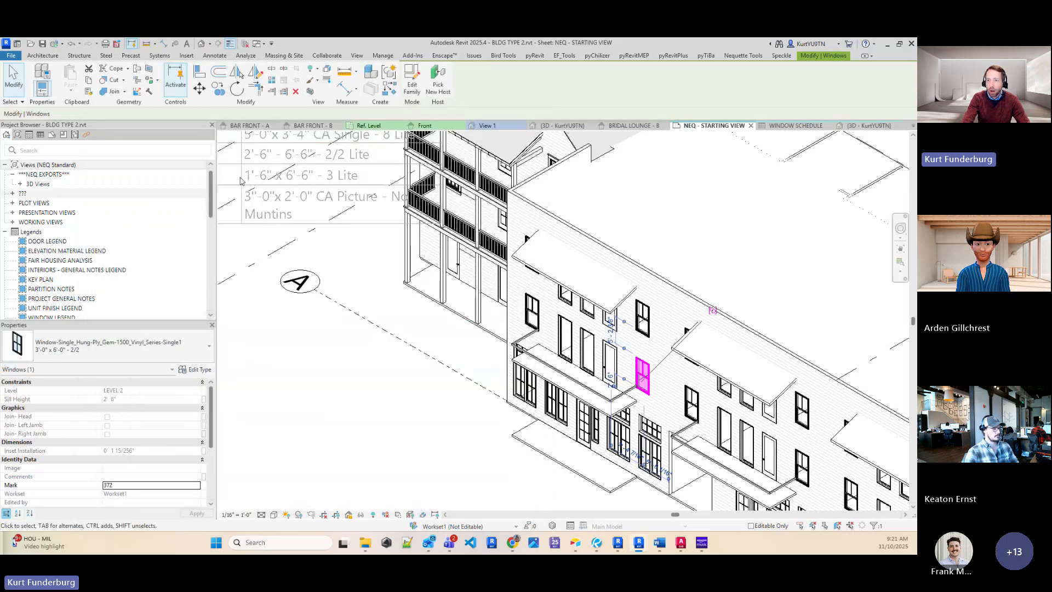
Search the project contents for "single1" and look at the commands available for the single-hung Ply Gem window family.
left_click(110, 164)
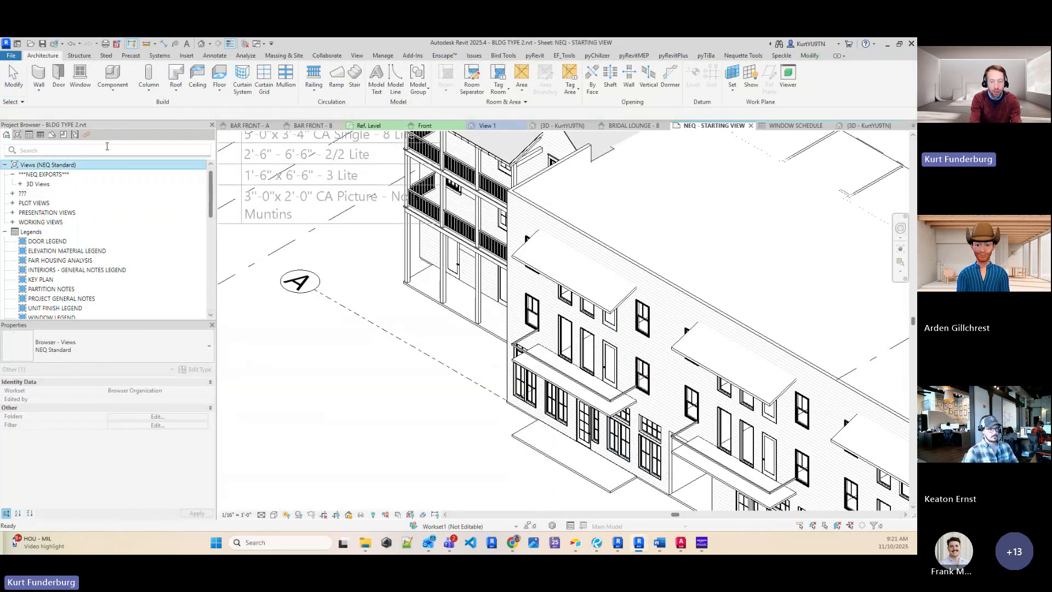
left_click(107, 149)
type("single1")
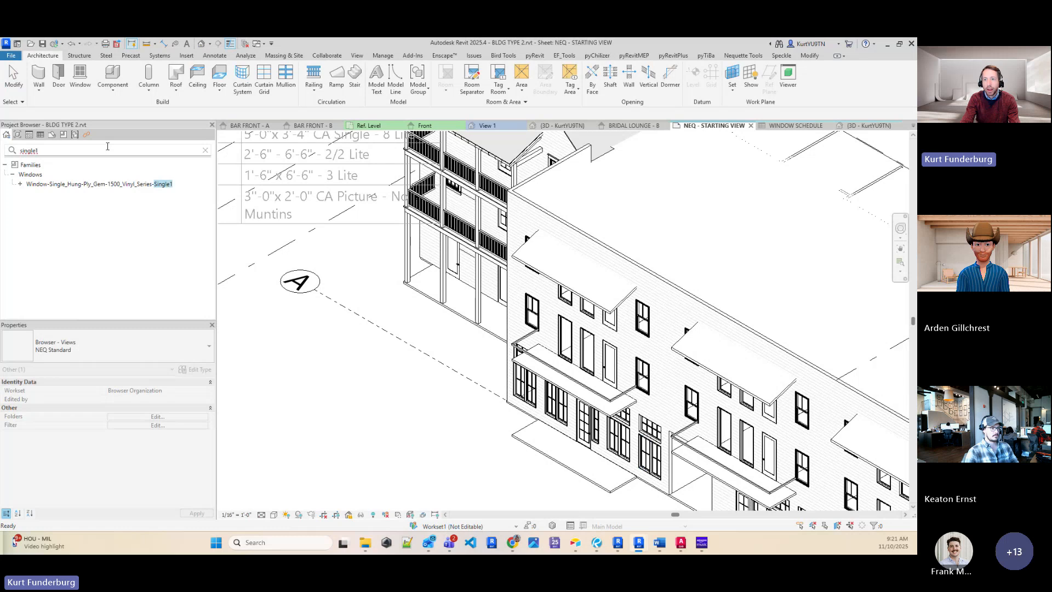
right_click(104, 184)
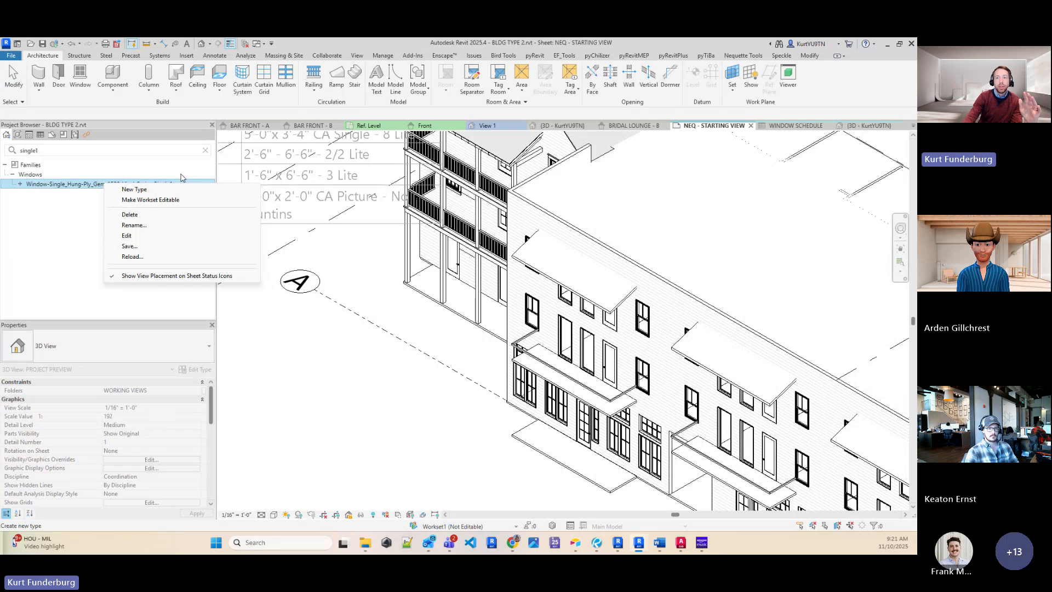
left_click(56, 172)
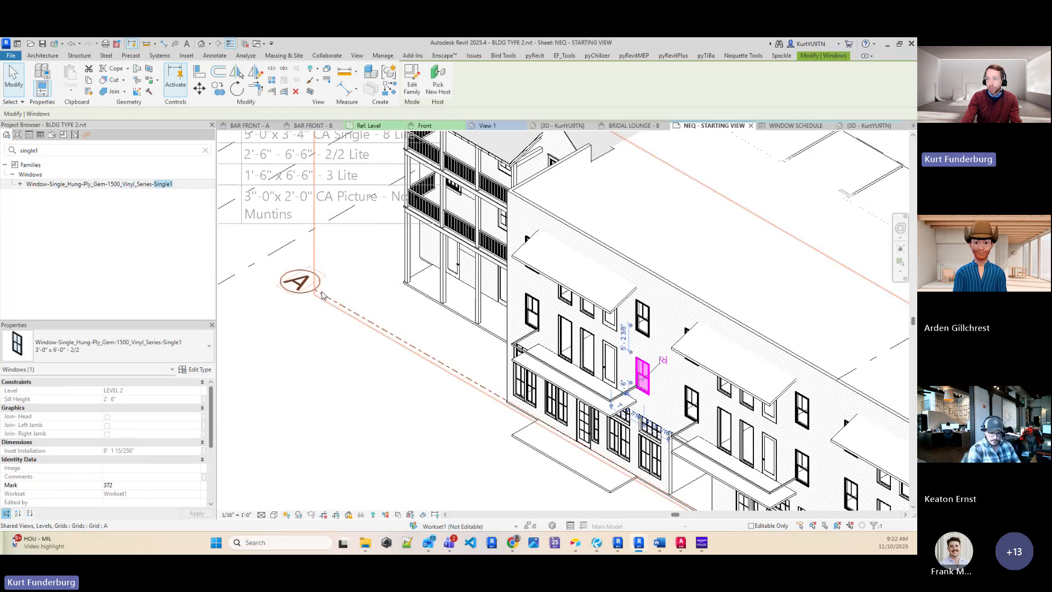
Open the type properties of the matching level 2 window beside the balcony door of the neighbouring unit.
scroll(320, 290, "down", 2)
middle_click_drag(329, 357, 444, 425)
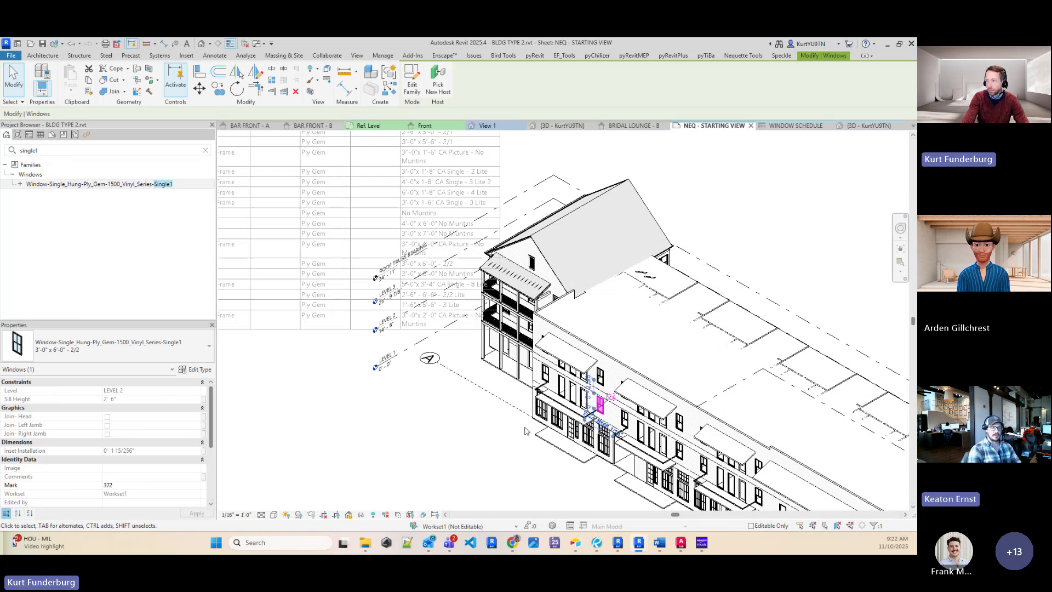
scroll(655, 438, "up", 4)
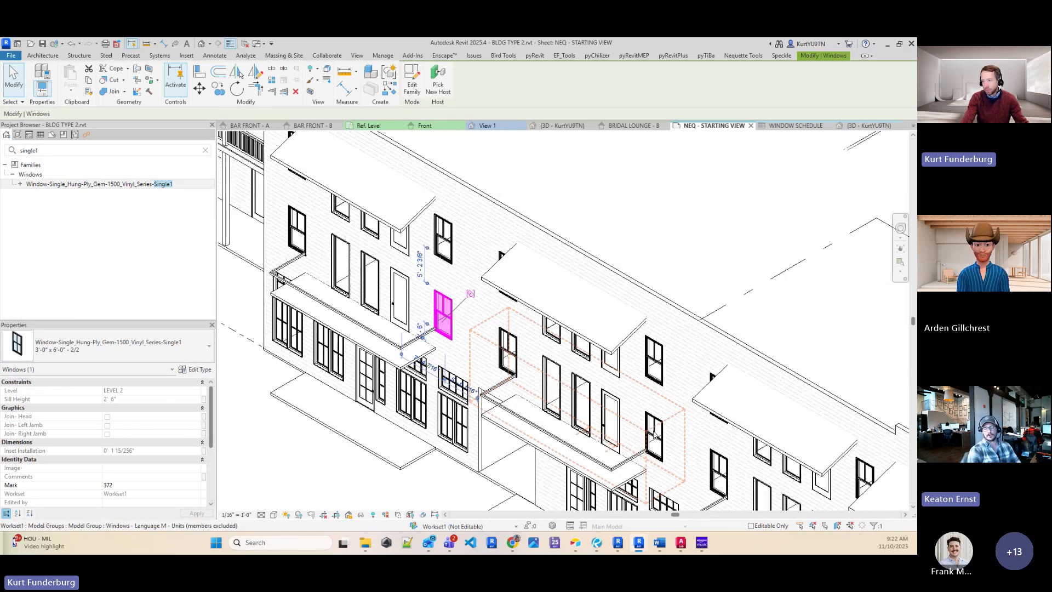
left_click(655, 438)
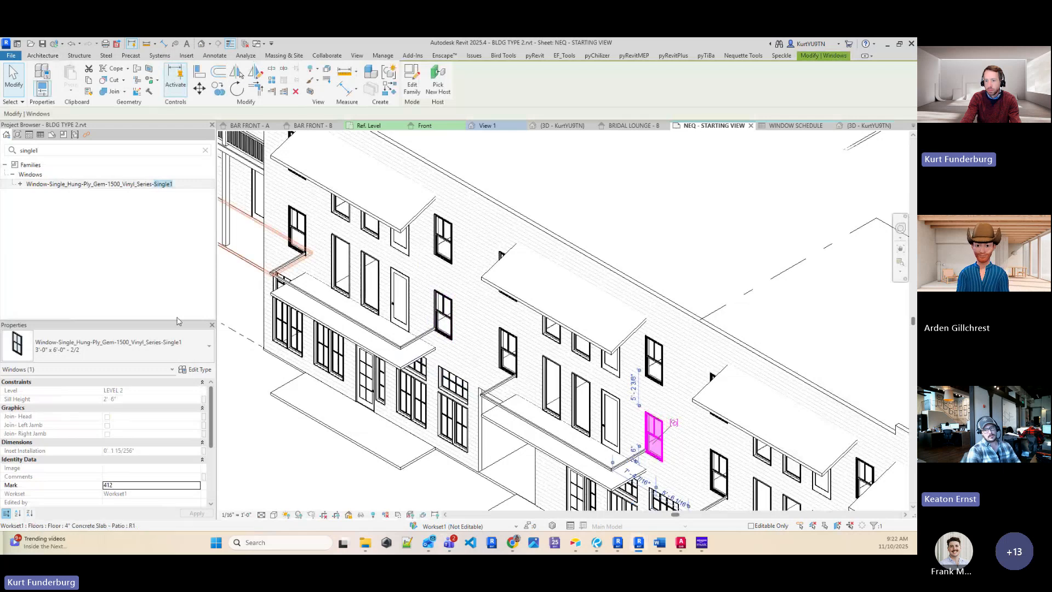
left_click(207, 371)
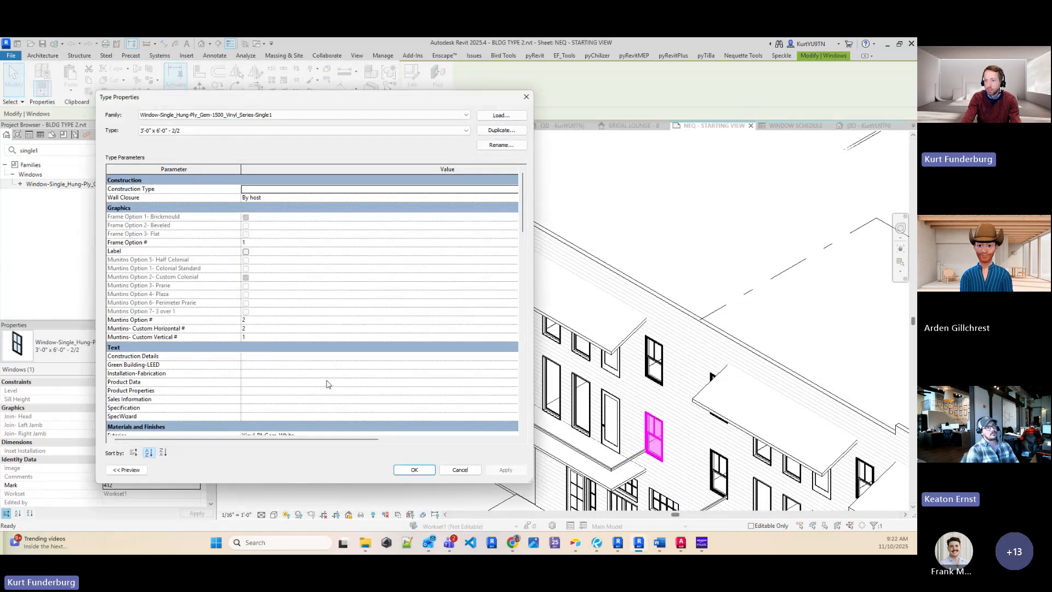
Turn on Bottom Muntin Visibility for the 3'-0" x 6'-0" - 2/2 window type and accept the change.
scroll(281, 382, "down", 5)
scroll(281, 384, "down", 15)
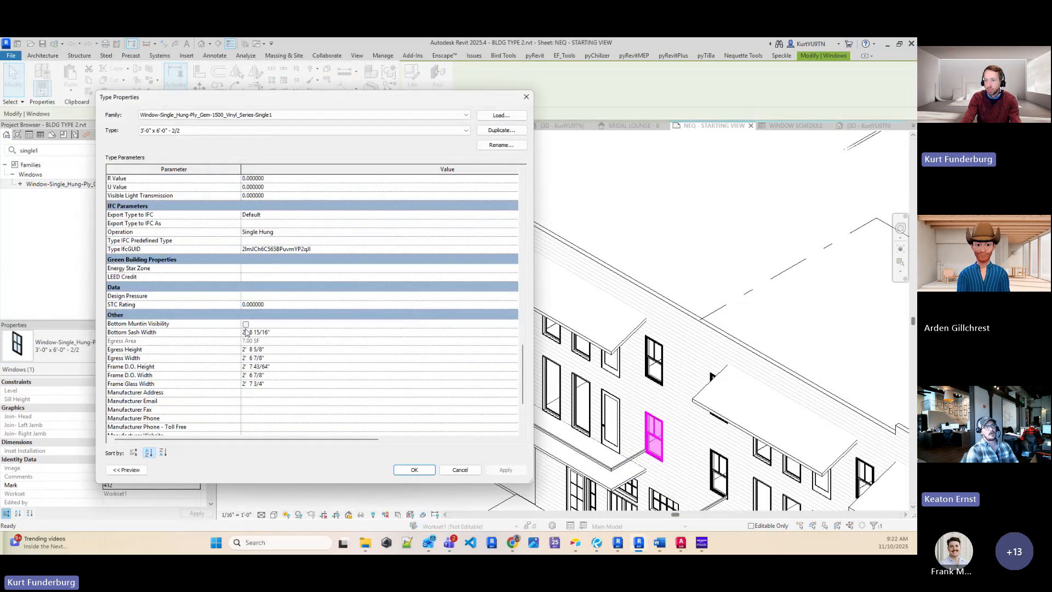
left_click(246, 326)
left_click(111, 324)
left_click(506, 470)
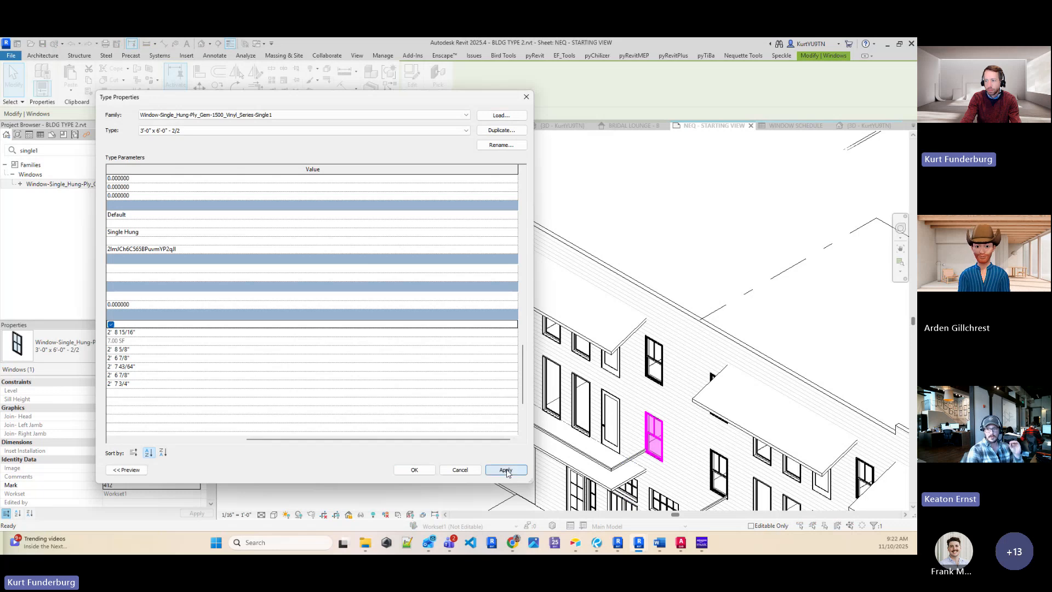
left_click(414, 470)
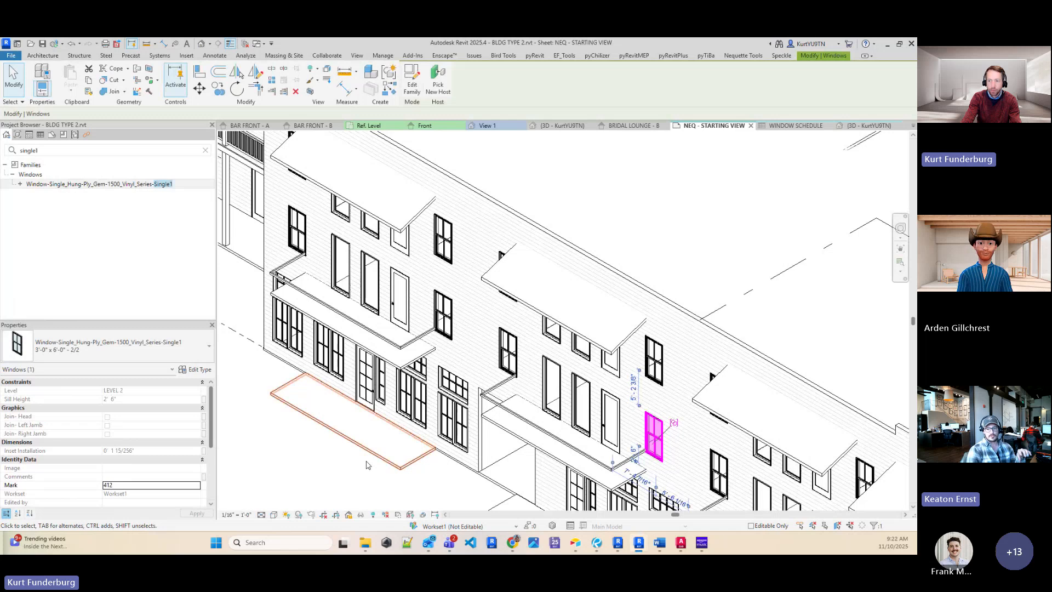
Review the materials, dimensions and muntin parameters in the selected window's type properties, then close them without changes.
scroll(305, 418, "down", 1)
scroll(394, 388, "down", 1)
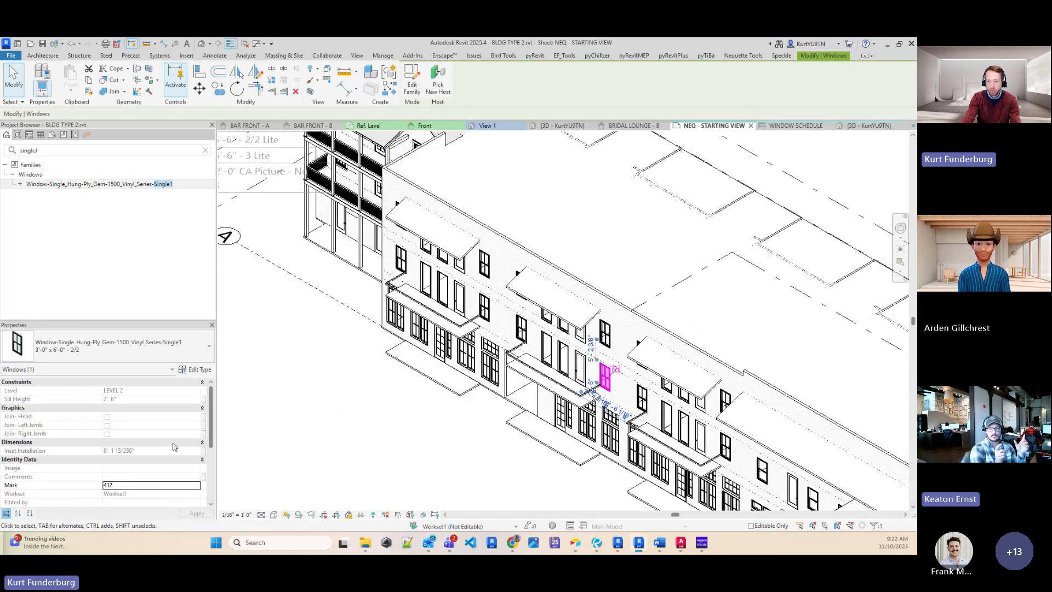
left_click(192, 370)
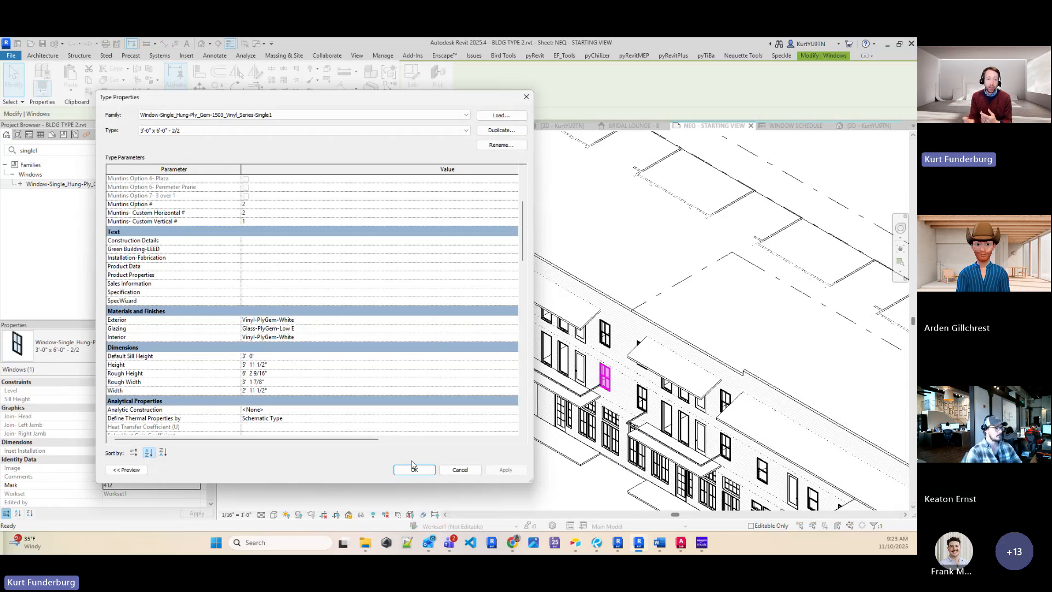
left_click(458, 471)
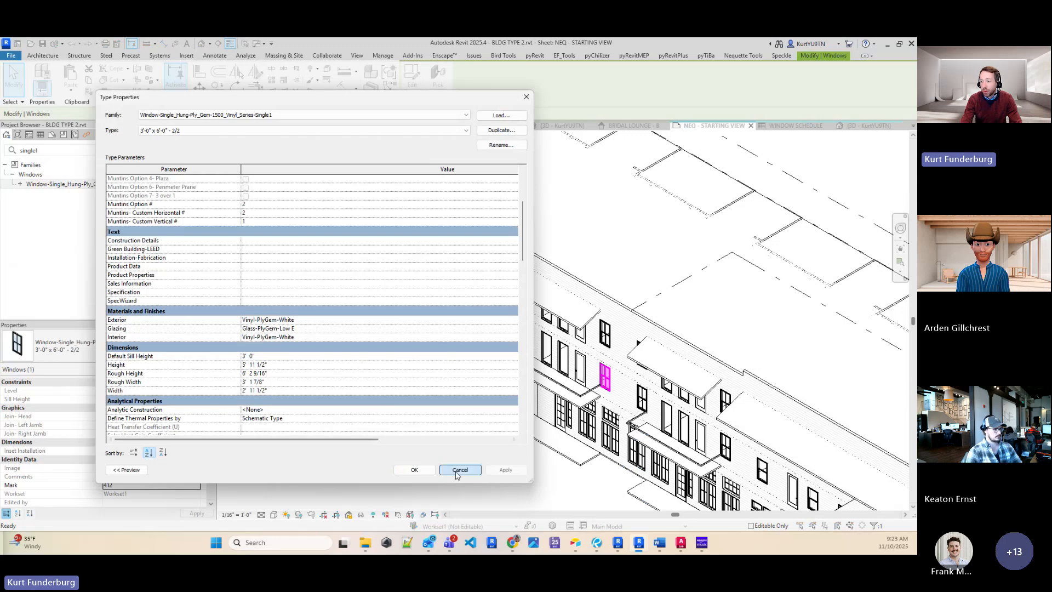
Deselect the window, examine the window schedule on the starting view sheet, and open that schedule for editing.
scroll(365, 297, "down", 6)
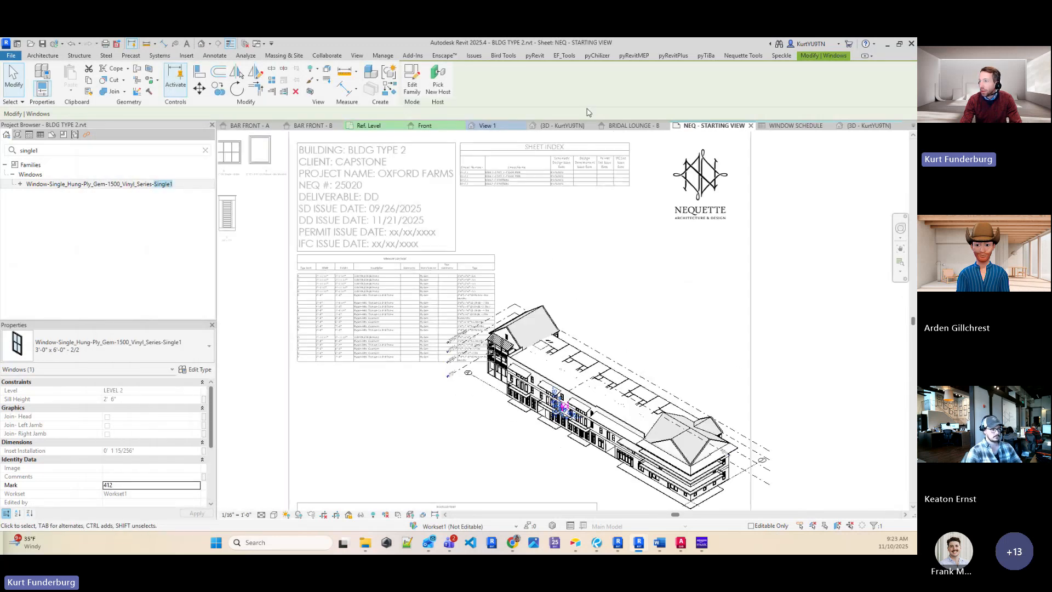
key("Escape")
scroll(351, 293, "up", 5)
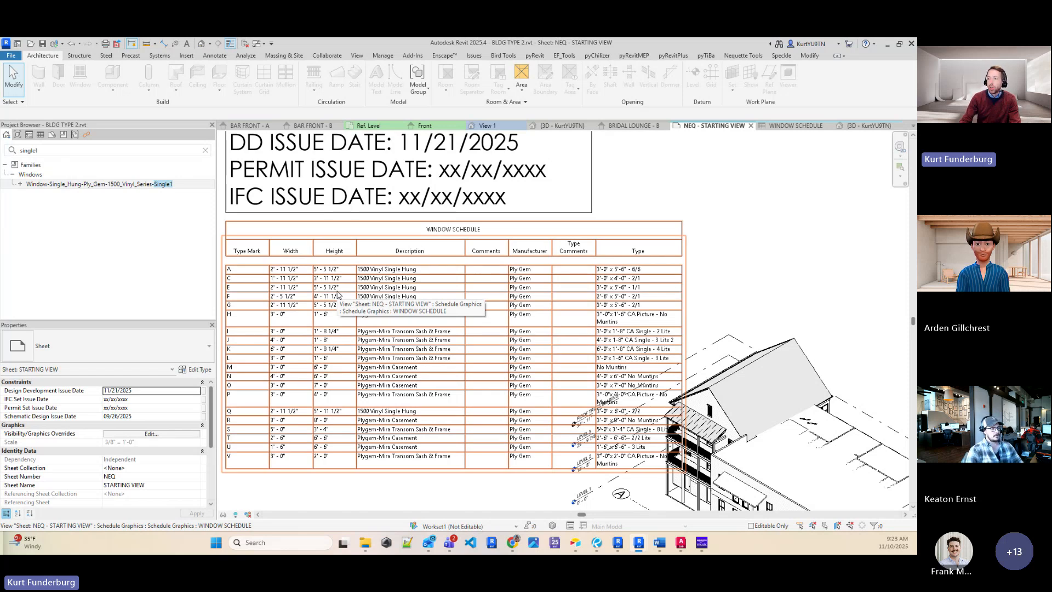
scroll(630, 282, "up", 3)
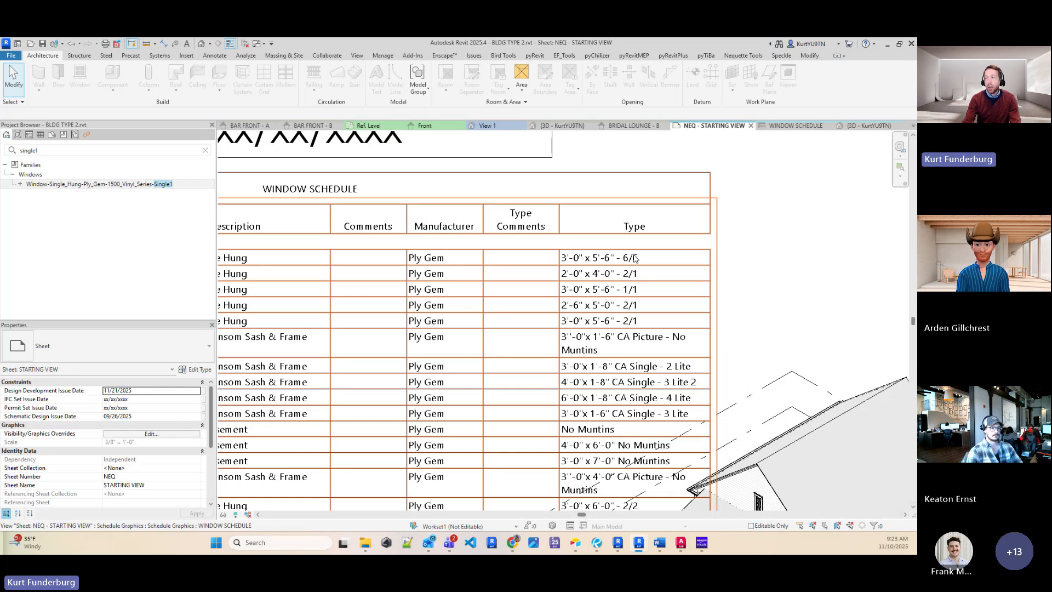
scroll(614, 272, "down", 3)
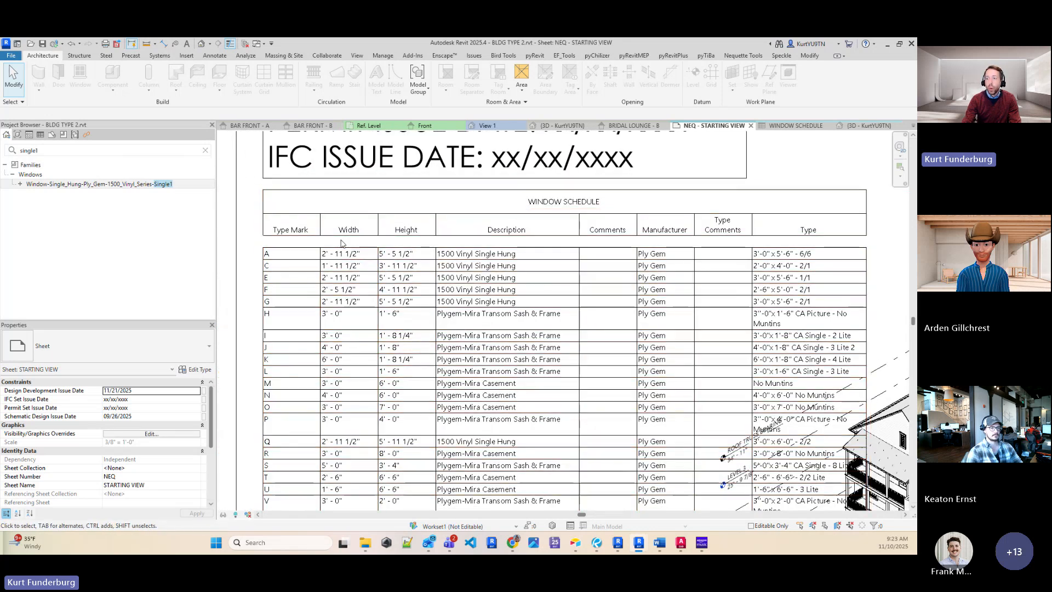
left_click(408, 254)
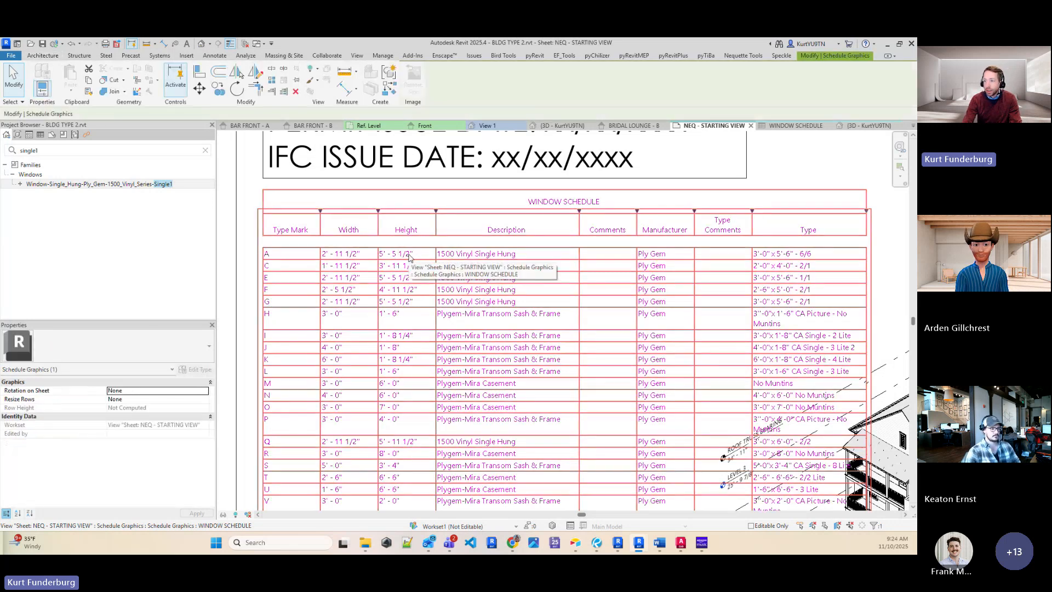
double_click(408, 254)
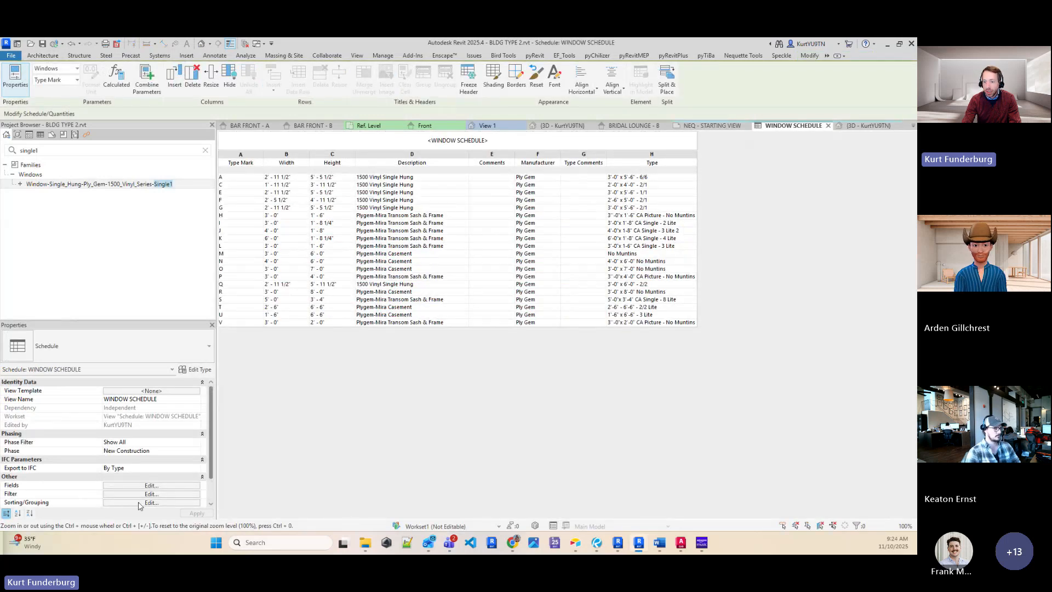
Add the Rough Height and Rough Width fields to the window schedule.
left_click(162, 486)
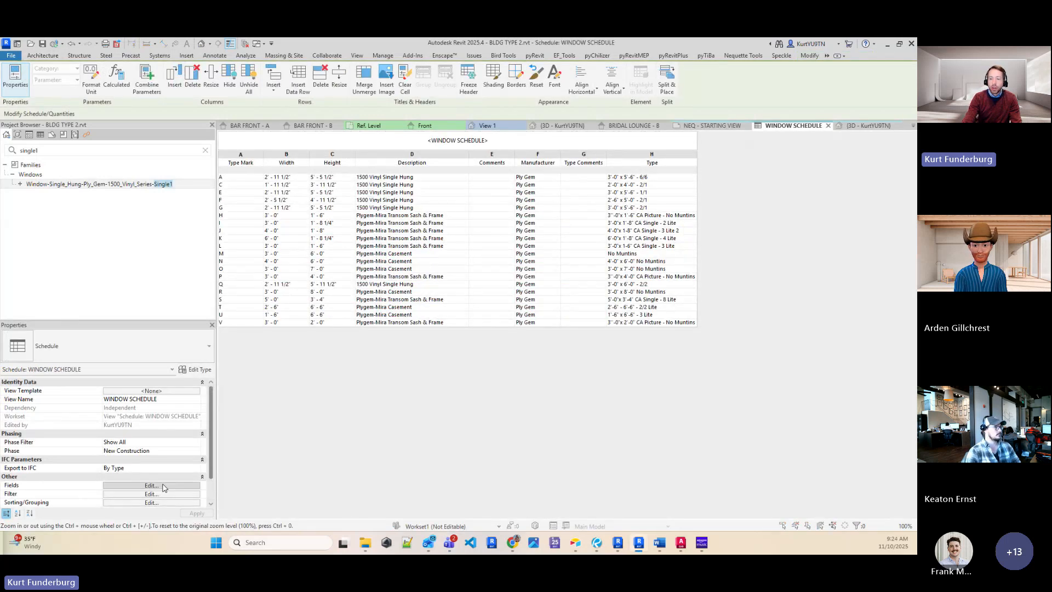
left_click(305, 289)
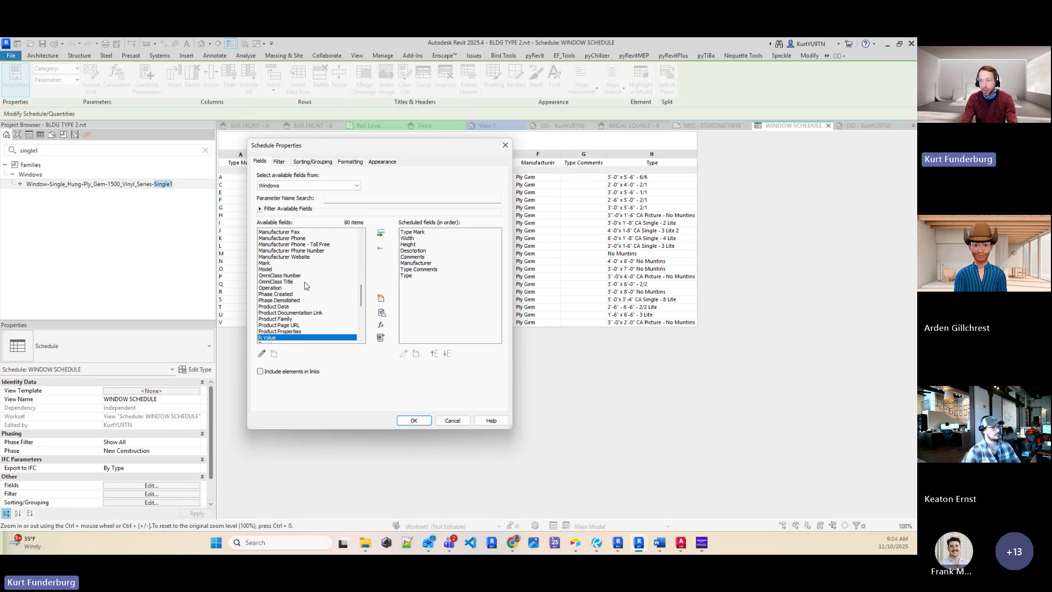
scroll(305, 289, "down", 15)
left_click_drag(283, 263, 283, 269)
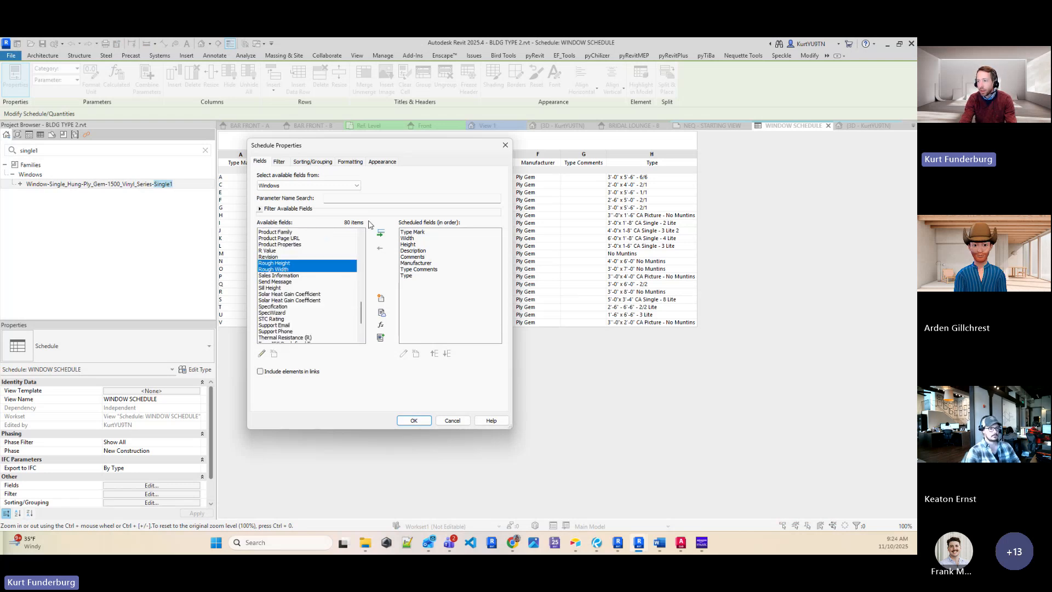
left_click(381, 234)
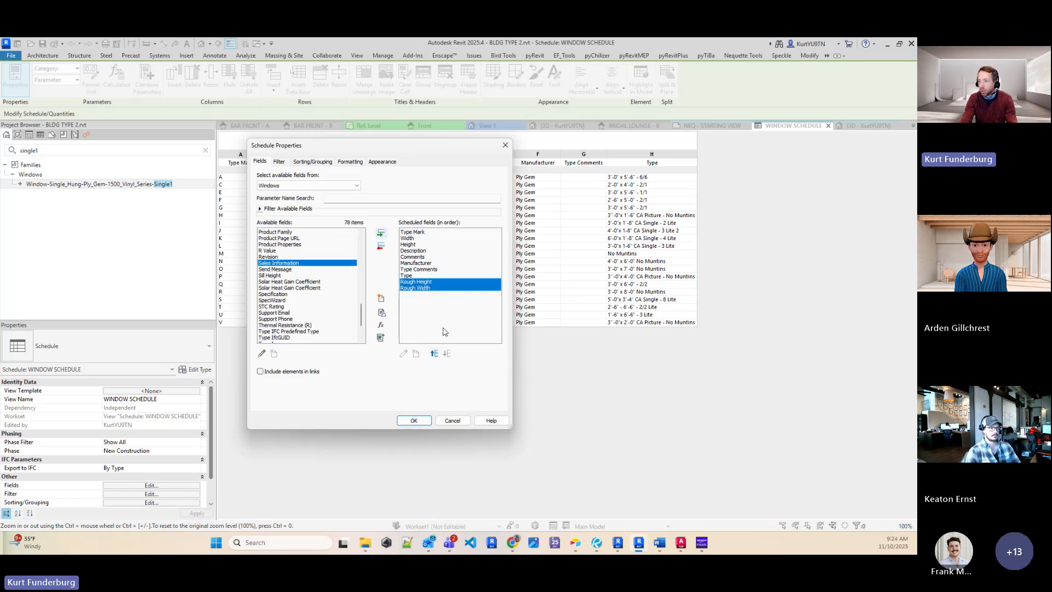
Move the Description through Type fields below Rough Width in the schedule order and accept the field changes.
left_click(413, 250)
left_click(415, 275, "shift")
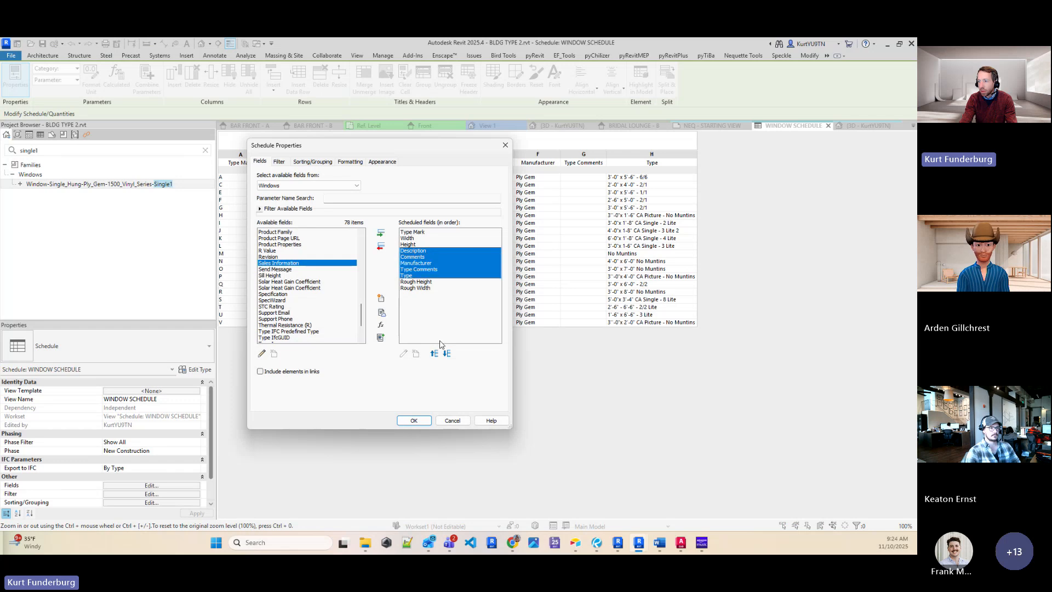
left_click(447, 353)
left_click(447, 354)
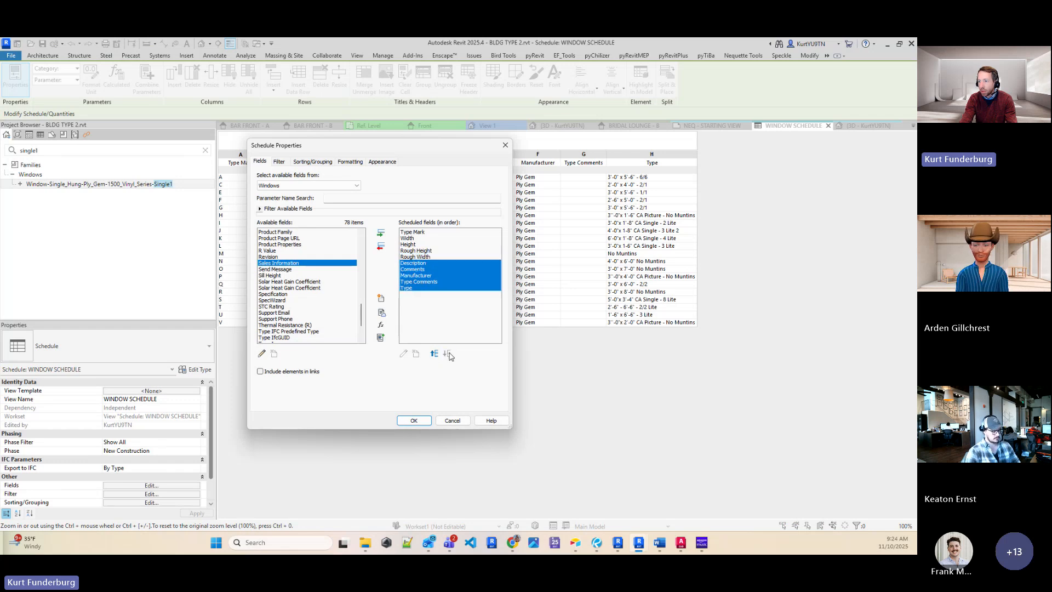
left_click(414, 421)
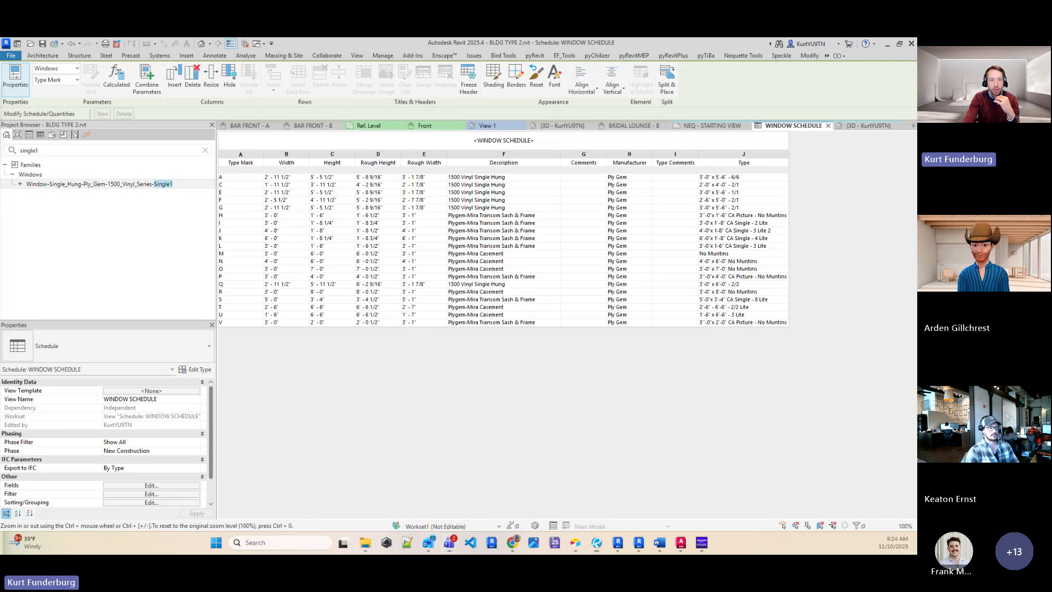
Switch to the Ply Gem MIRA sizing guide in Bluebeam Revu and find the Double Hung Single Operating Units chart on page 6.
left_click_drag(0, 149, 825, 38)
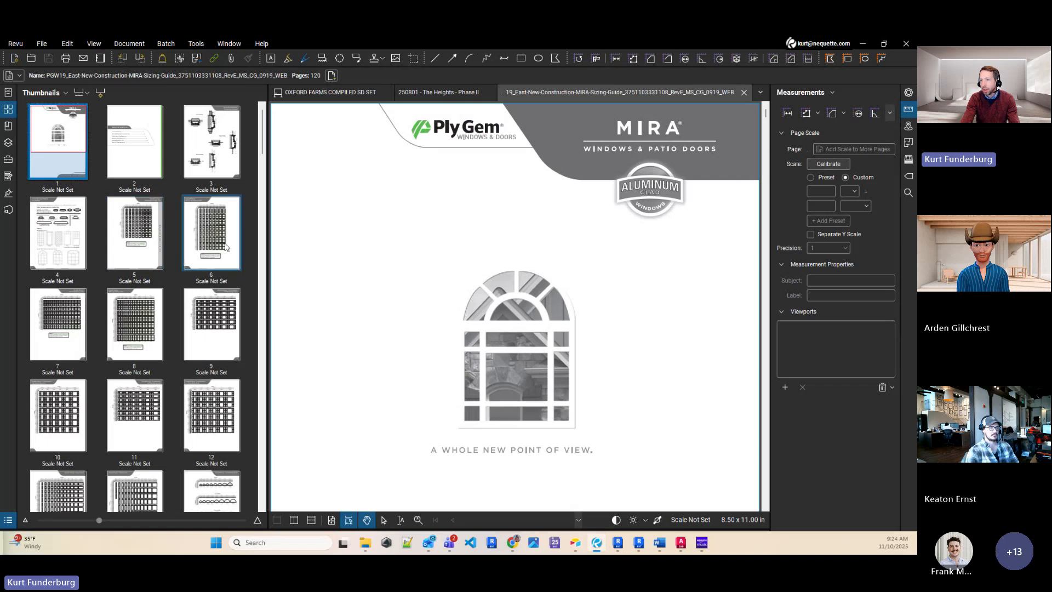
left_click(141, 228)
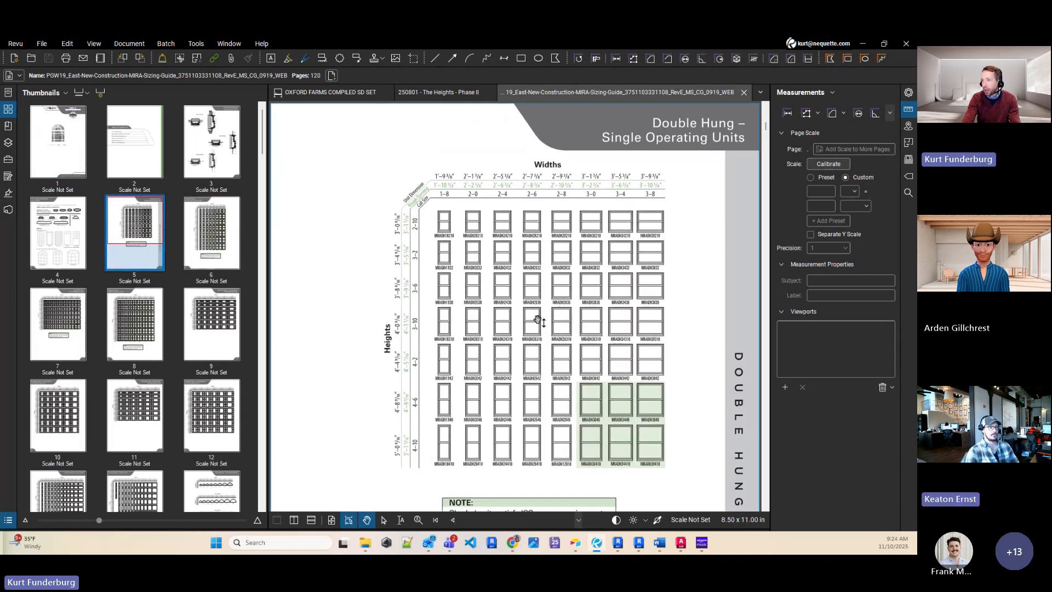
scroll(536, 246, "up", 1)
scroll(535, 246, "down", 10)
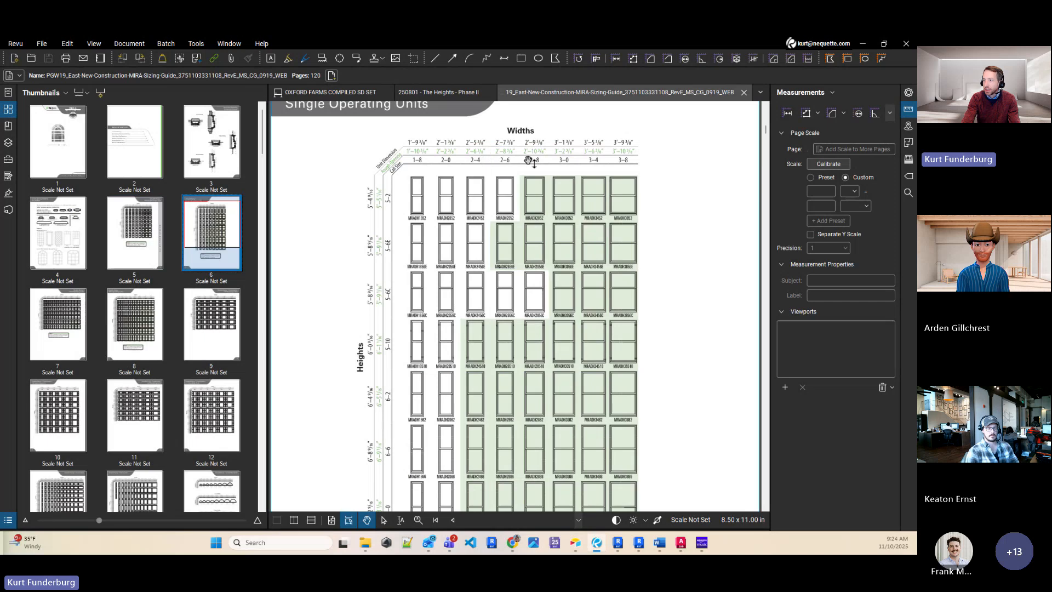
scroll(537, 175, "down", 10)
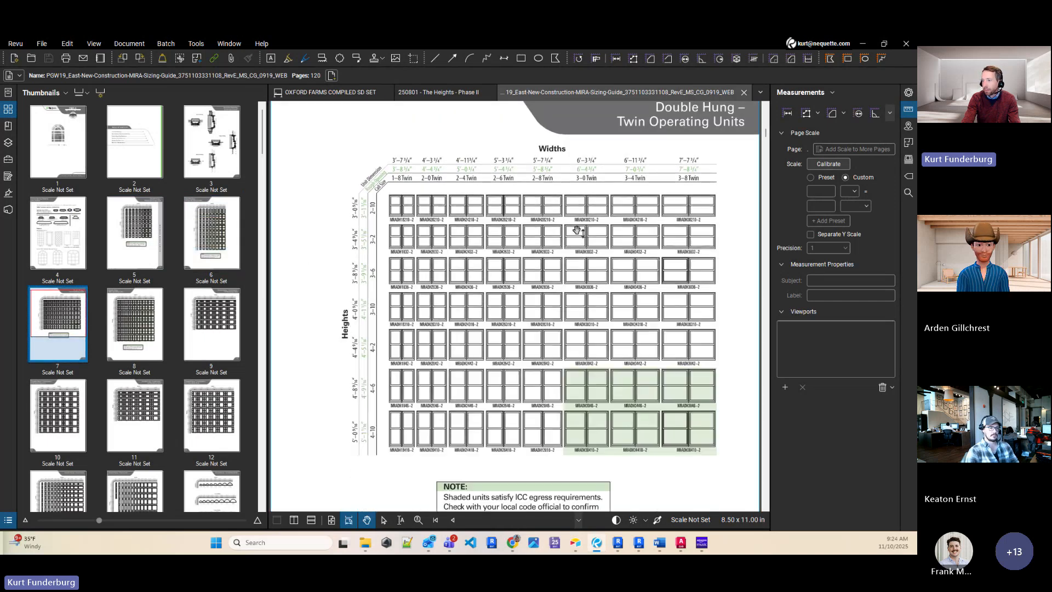
scroll(582, 247, "up", 5)
scroll(458, 172, "up", 3)
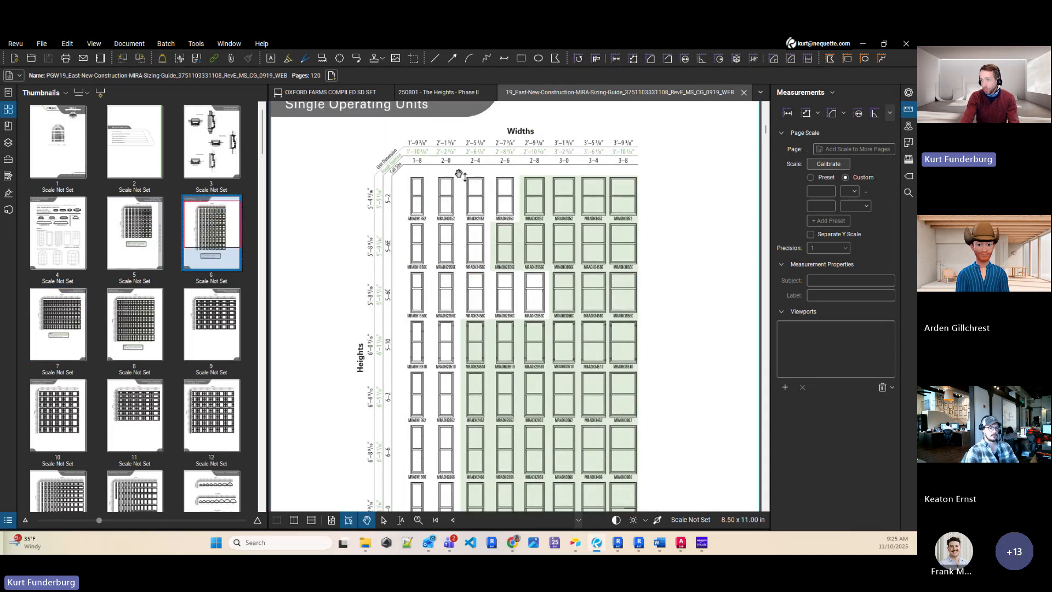
Examine the unit dimension, rough opening and call size values along the chart's widths and heights.
scroll(383, 151, "up", 3, "ctrl")
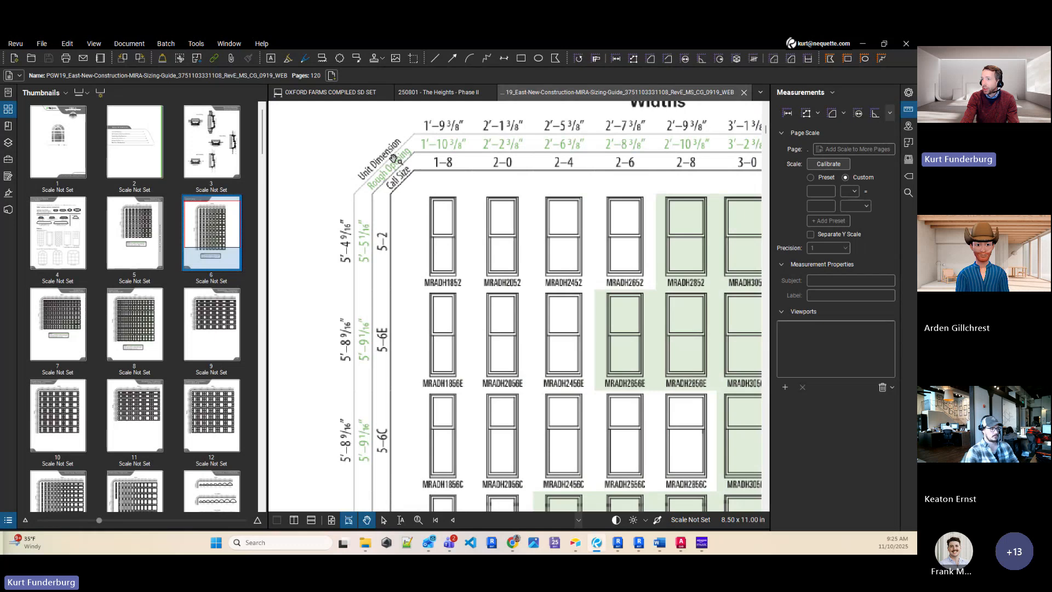
scroll(393, 158, "up", 1, "ctrl")
scroll(473, 194, "up", 1)
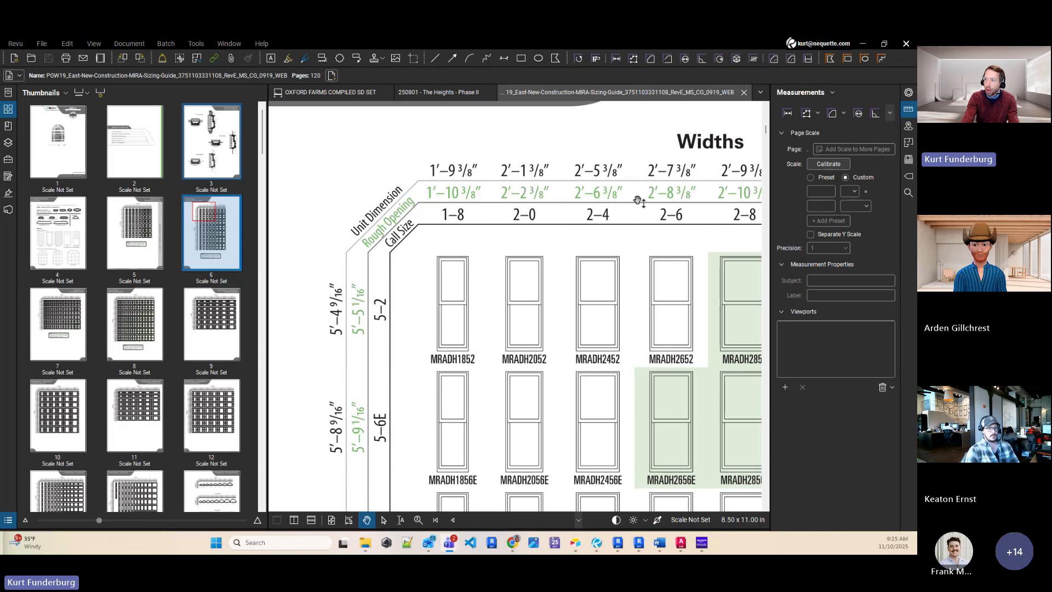
left_click_drag(677, 224, 486, 223)
left_click_drag(596, 226, 477, 226)
left_click_drag(399, 289, 688, 227)
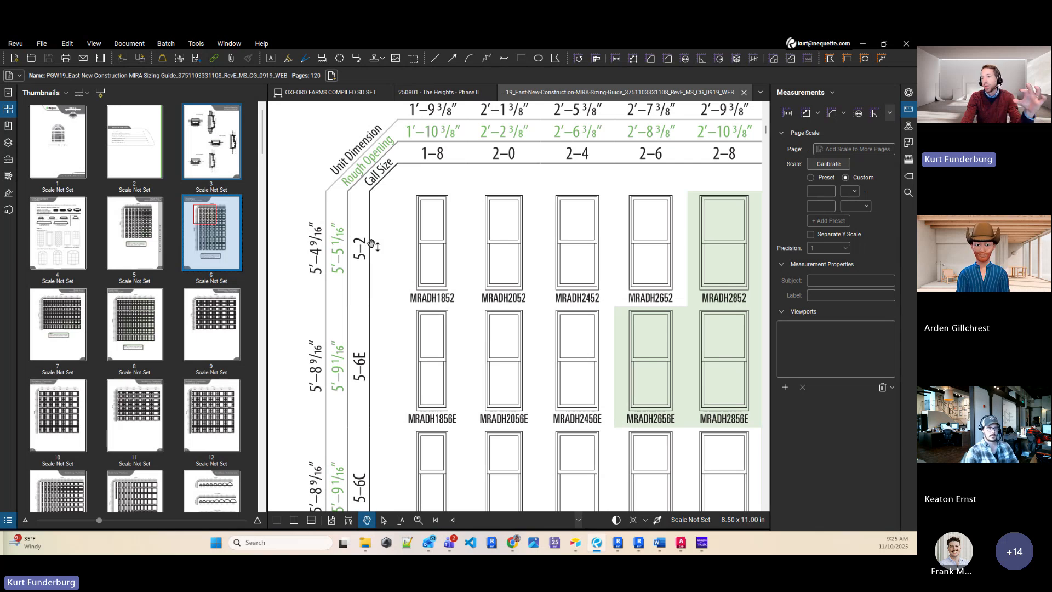
Return to the window schedule in Revit and highlight the type A windows in the model from their schedule row.
left_click(865, 45)
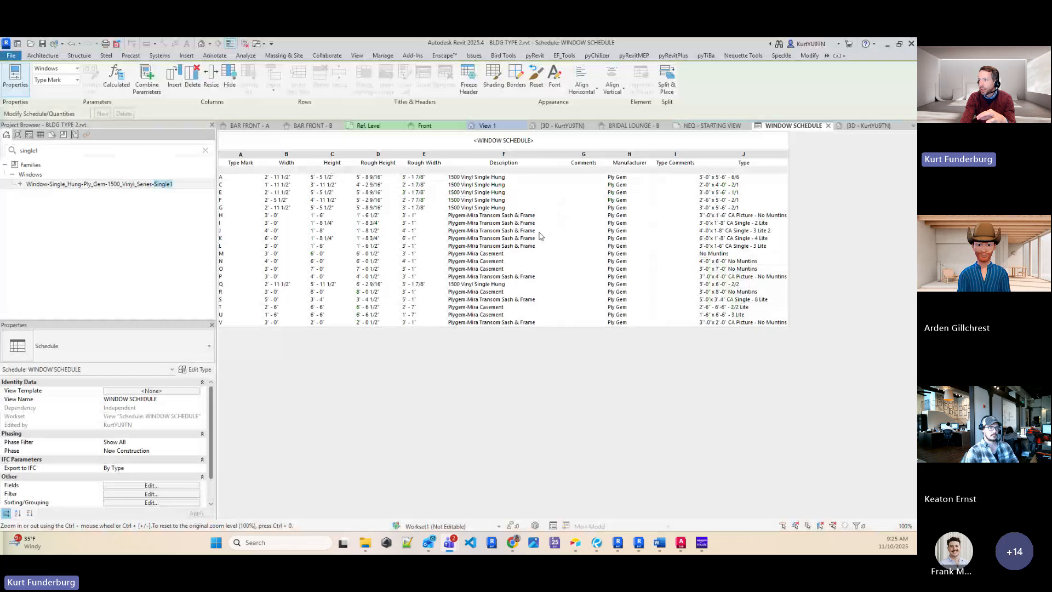
left_click(540, 237)
left_click(378, 177)
left_click(639, 88)
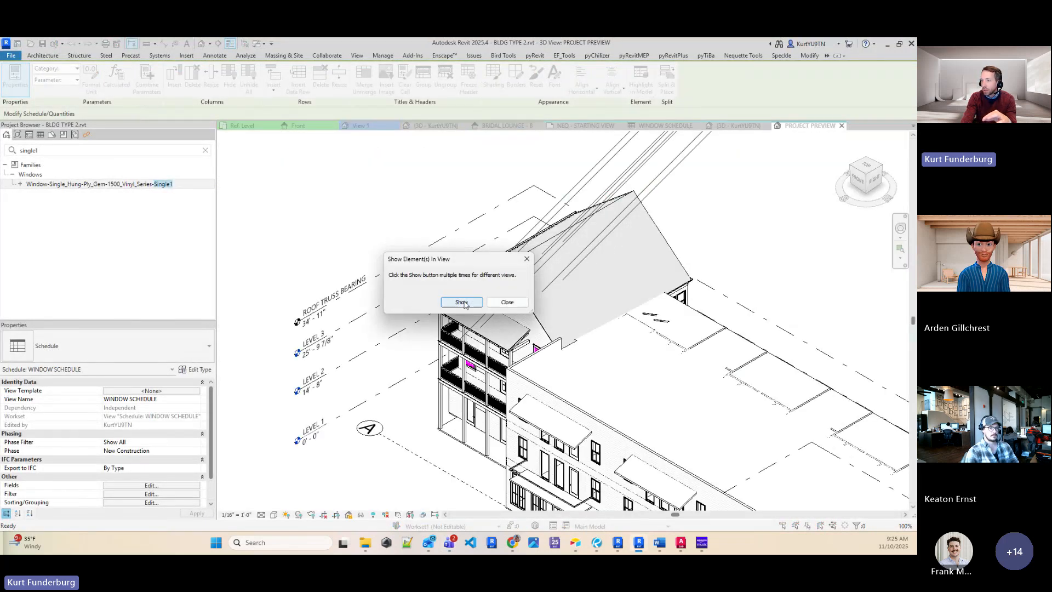
left_click(505, 301)
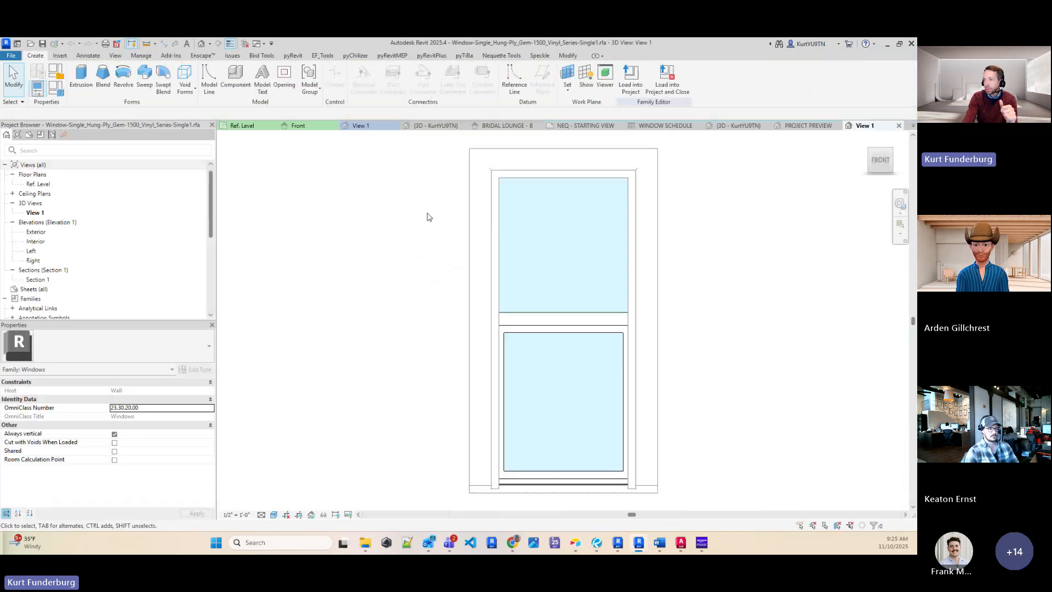
Open the family types of the Ply Gem single-hung window family and examine the Rough Width and Rough Height formulas.
left_click(57, 89)
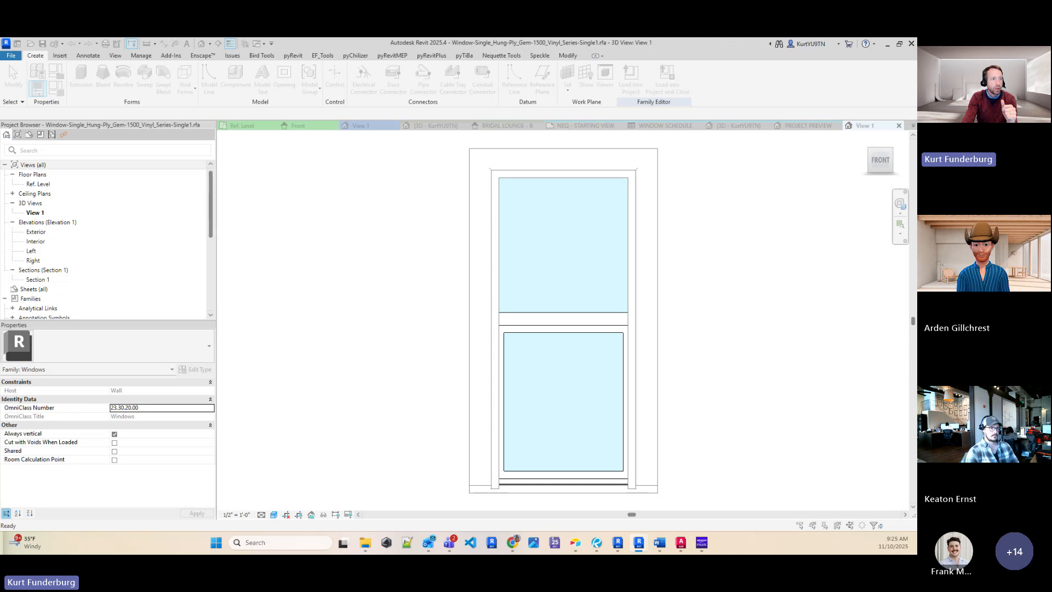
scroll(603, 343, "down", 3)
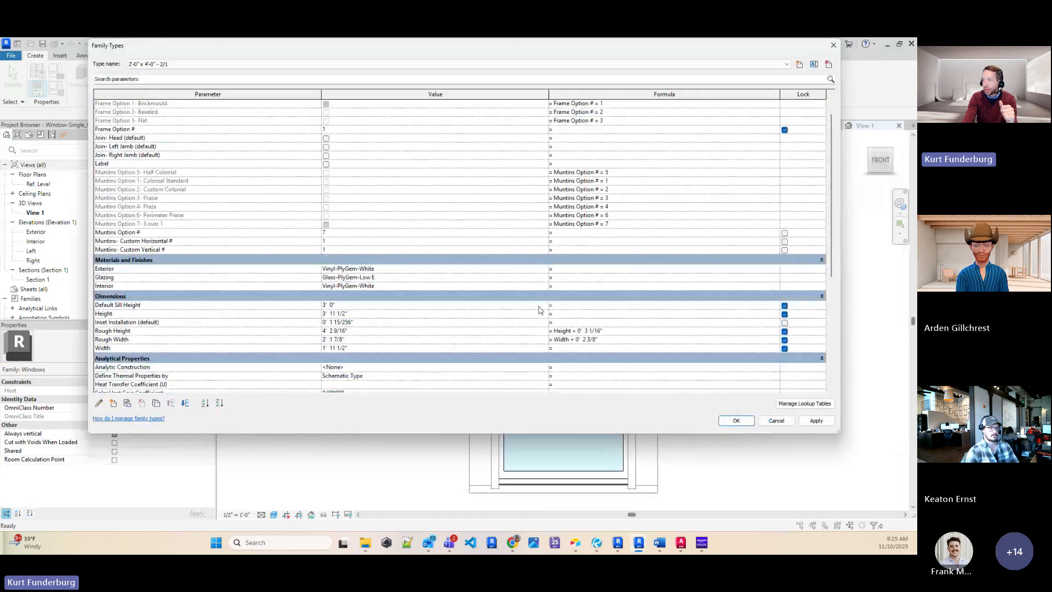
left_click(600, 341)
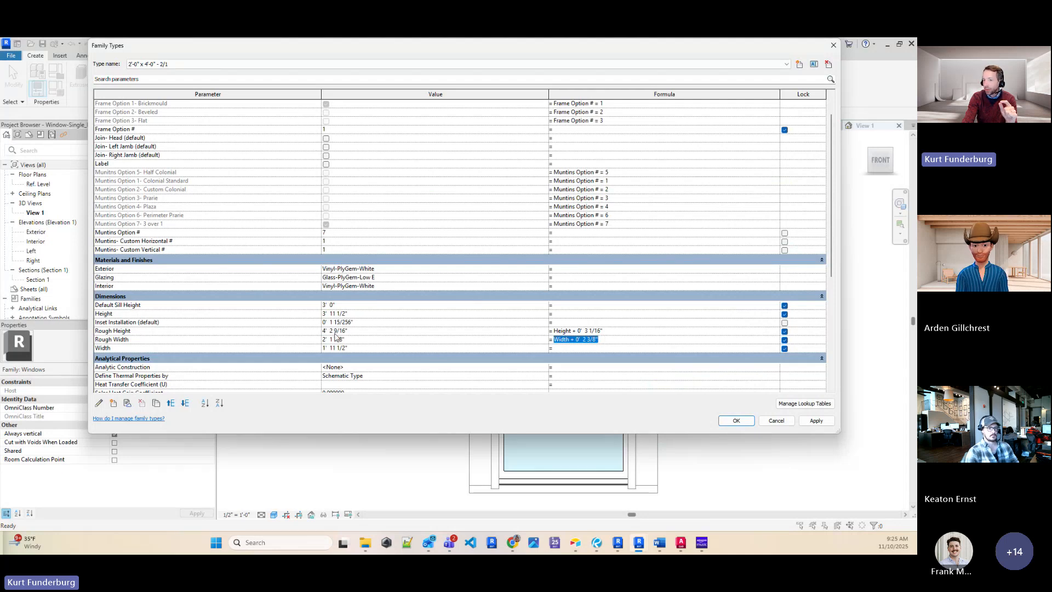
left_click(597, 330)
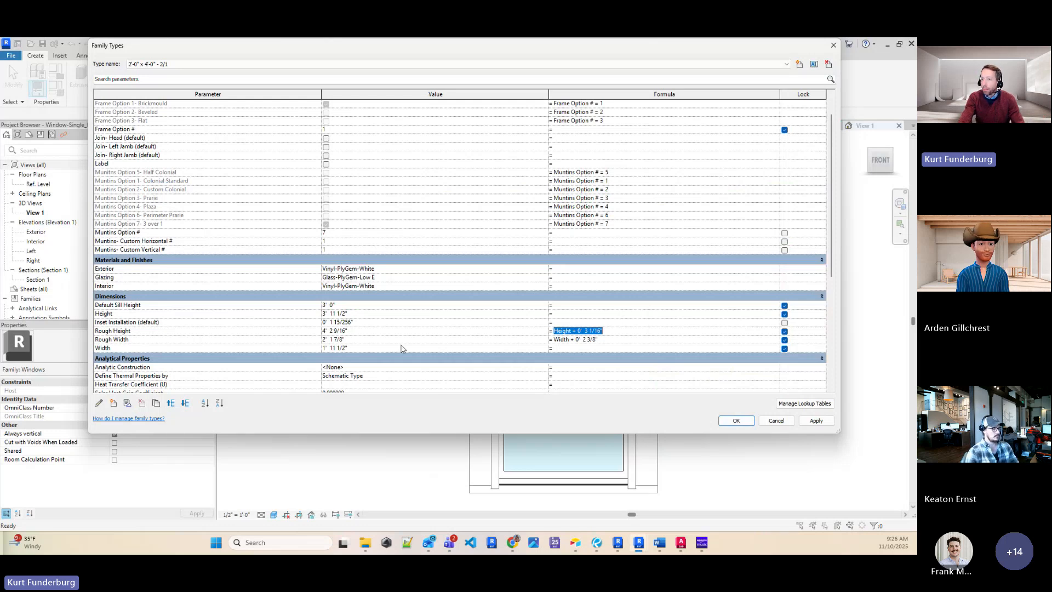
Set the 2'-0" x 4'-0" - 2/1 type's Height to 4' 0" and Width to 2' 0", and apply the change.
left_click(351, 314)
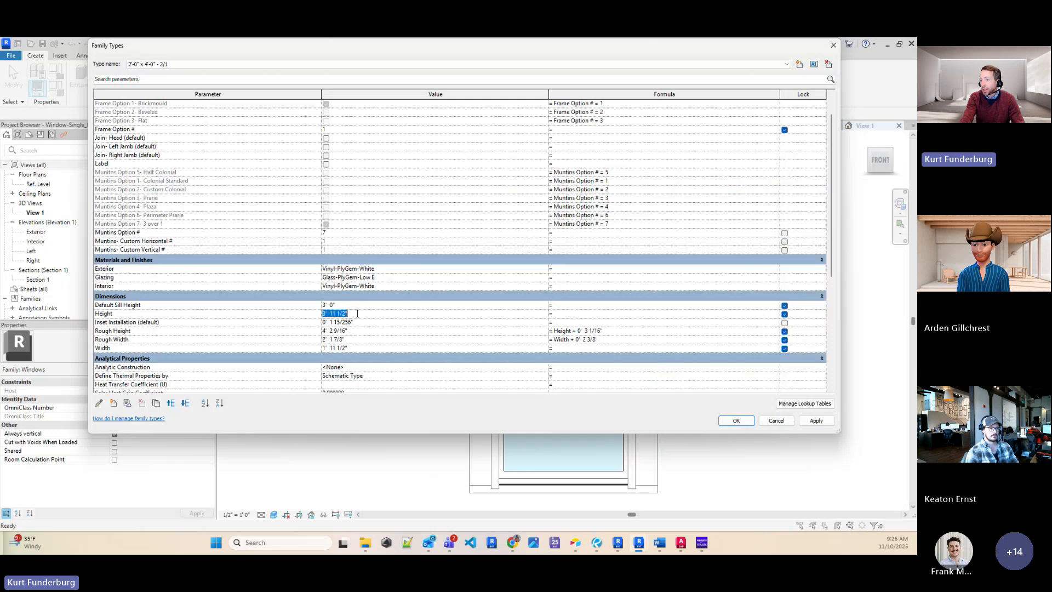
type("4'")
key("Tab")
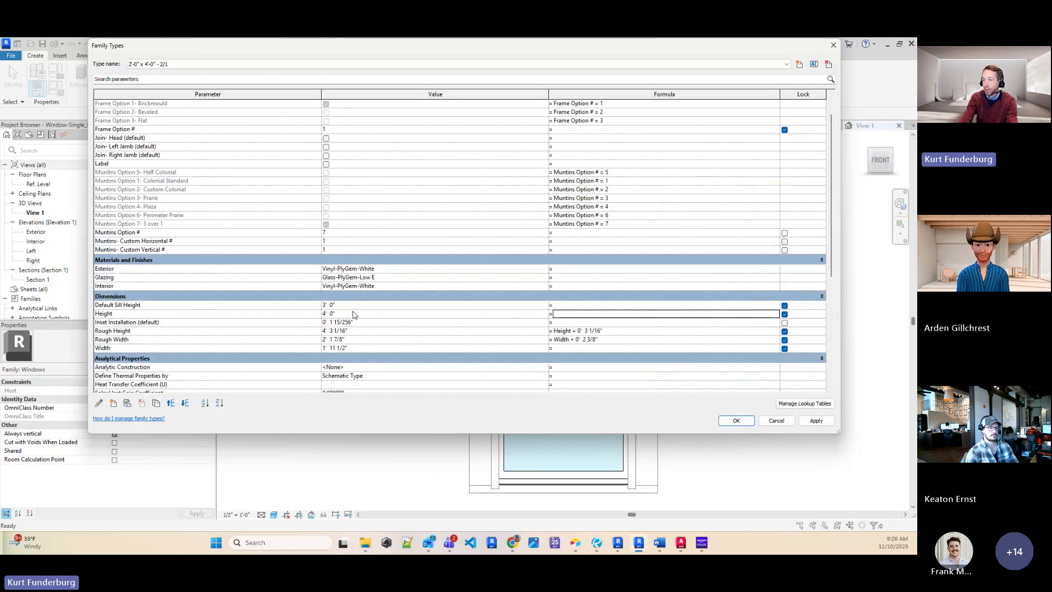
left_click(355, 345)
type("2' 0")
key("Tab")
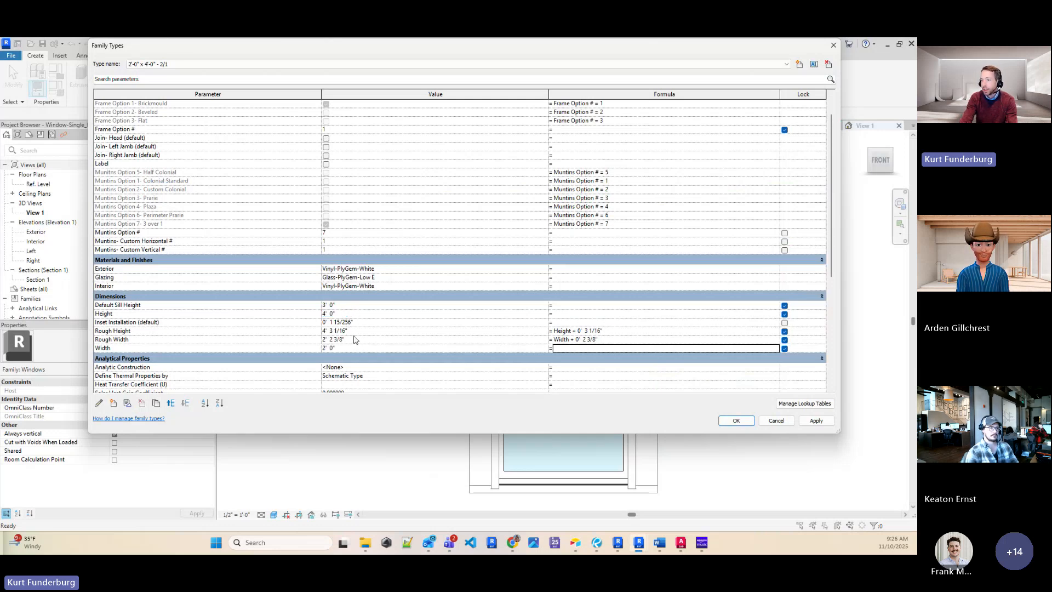
left_click(806, 423)
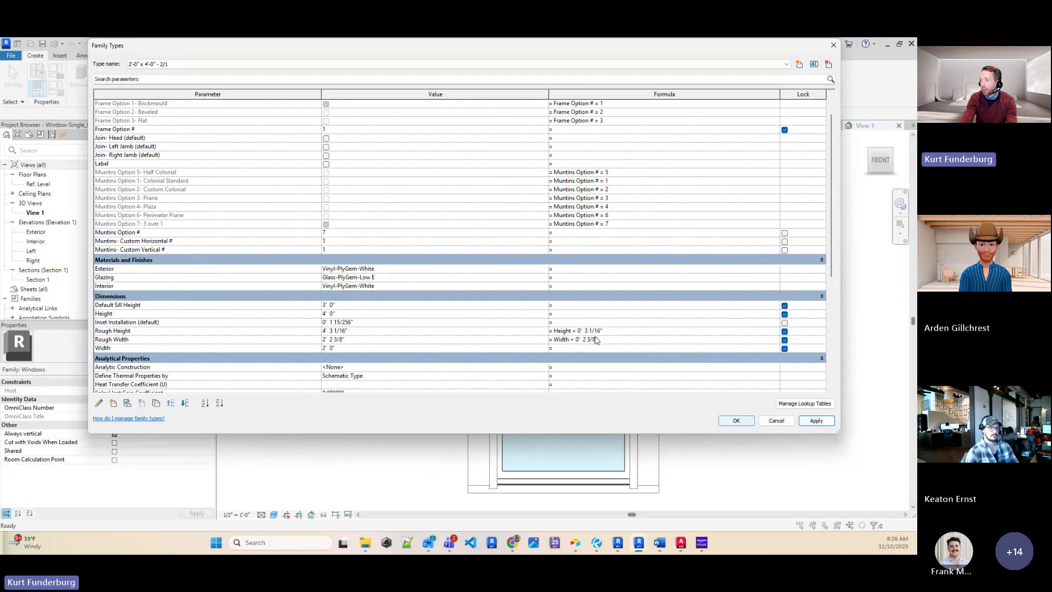
Accept the family type changes and load the single-hung window family into BLDG TYPE 2.rvt, replacing the version already there.
left_click(737, 420)
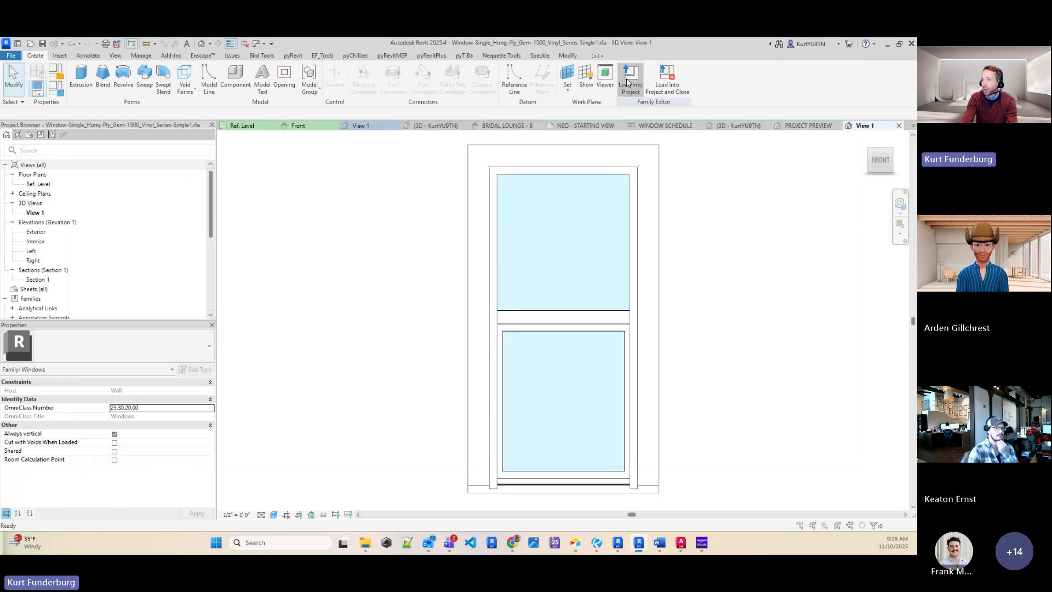
left_click(631, 77)
left_click(396, 253)
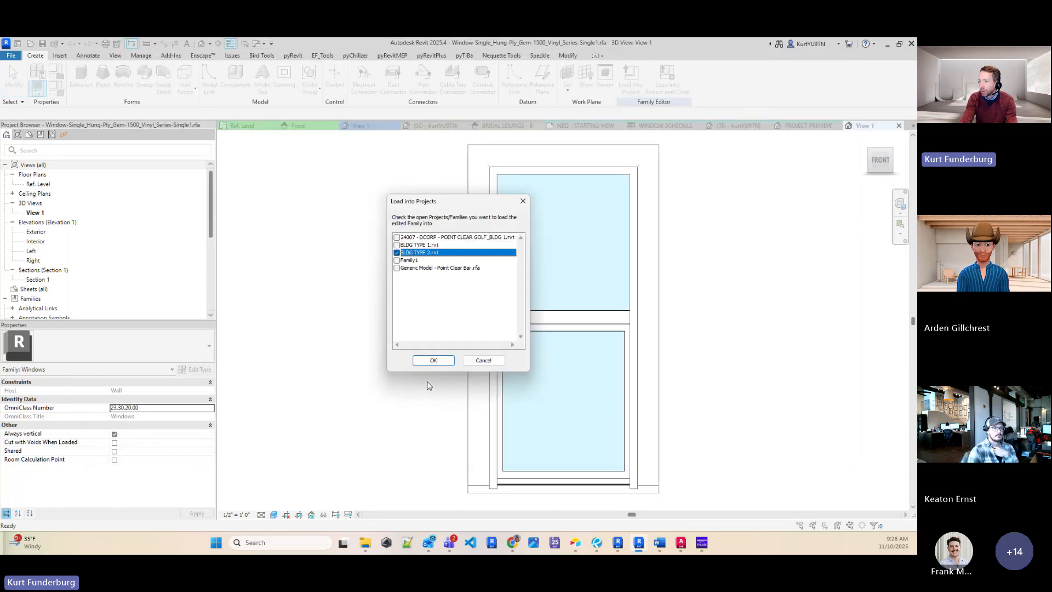
left_click(433, 360)
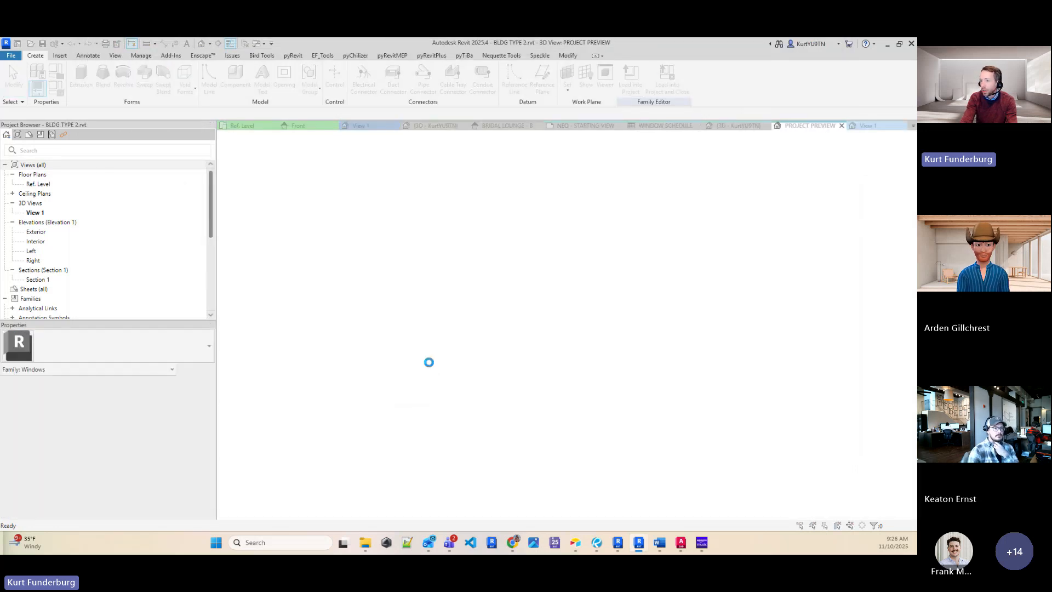
left_click(406, 300)
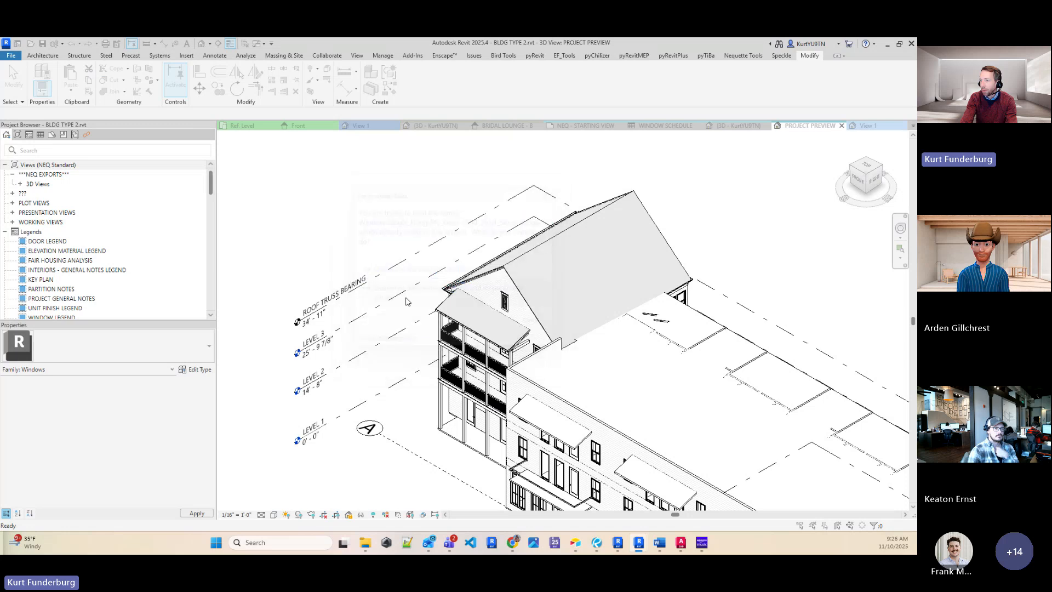
left_click(487, 306)
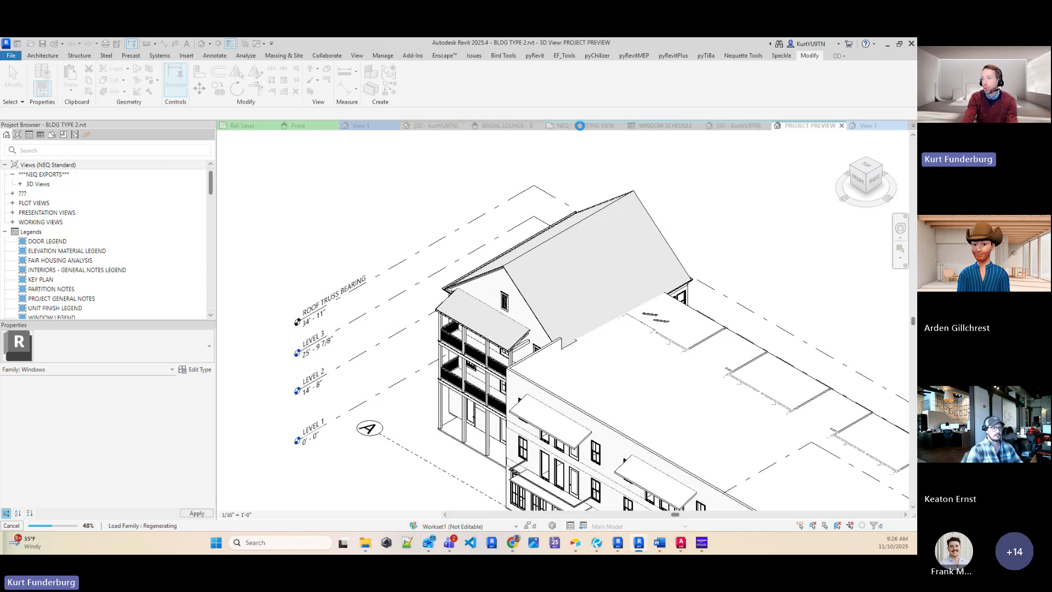
Go to the NEQ - STARTING VIEW sheet and open its window schedule for editing.
left_click(581, 126)
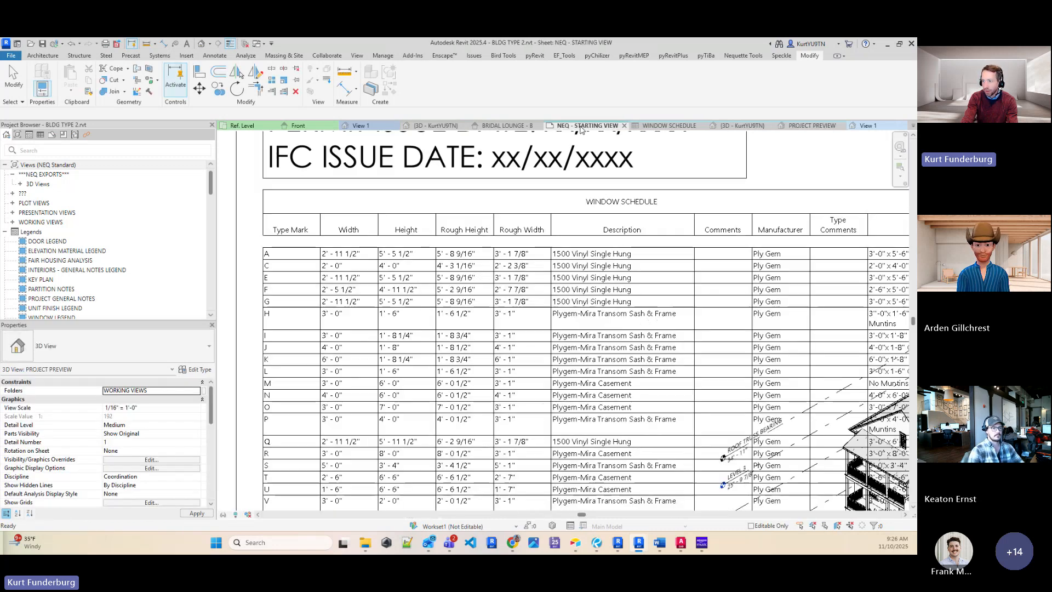
left_click(415, 254)
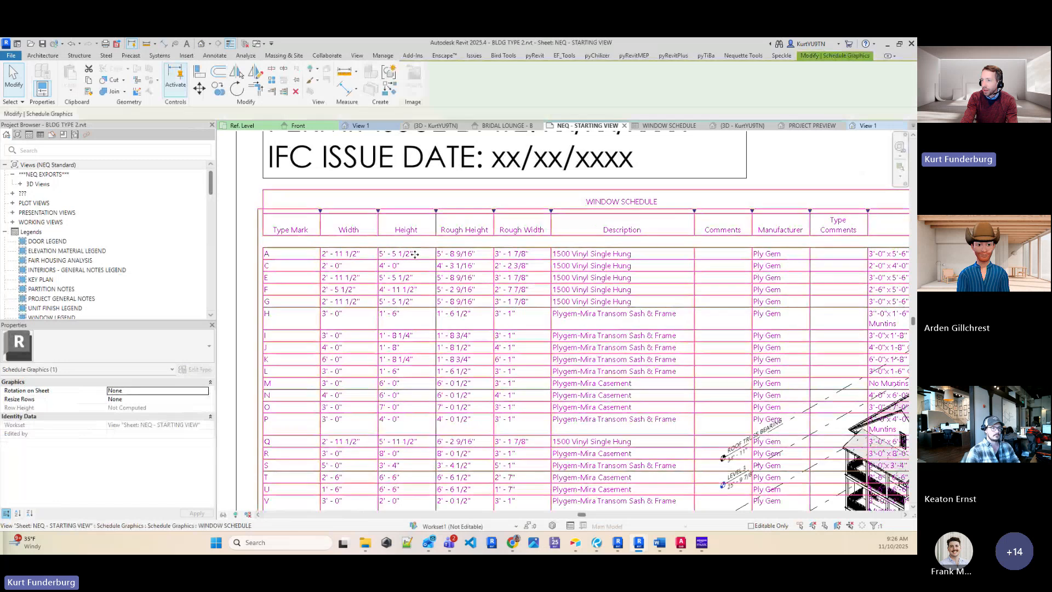
double_click(415, 254)
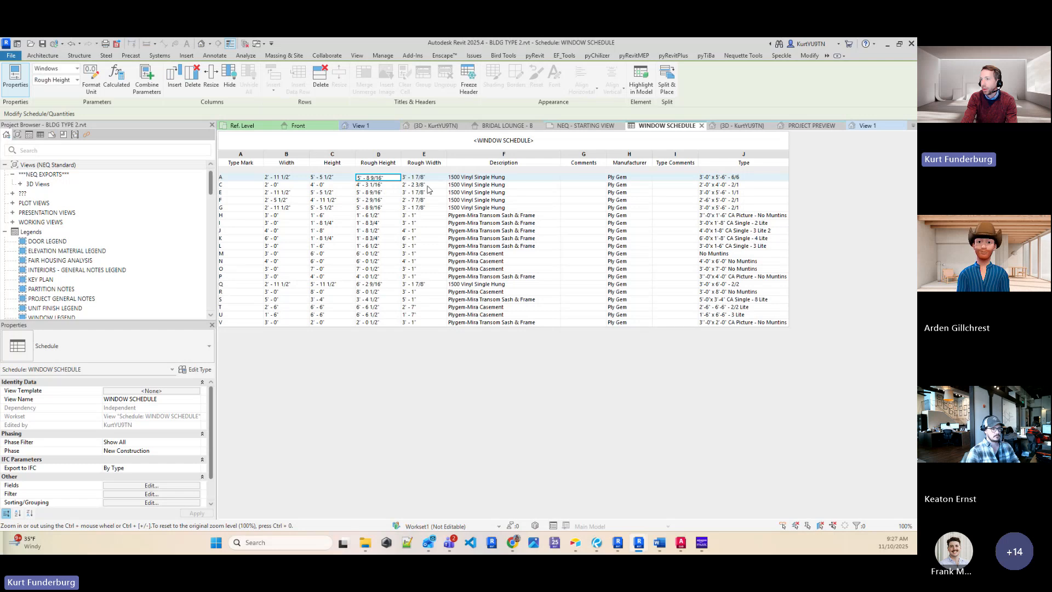
Set window type A's Width to 3' and Height to 5'6" in the schedule, applying both to all elements of the type.
left_click(299, 177)
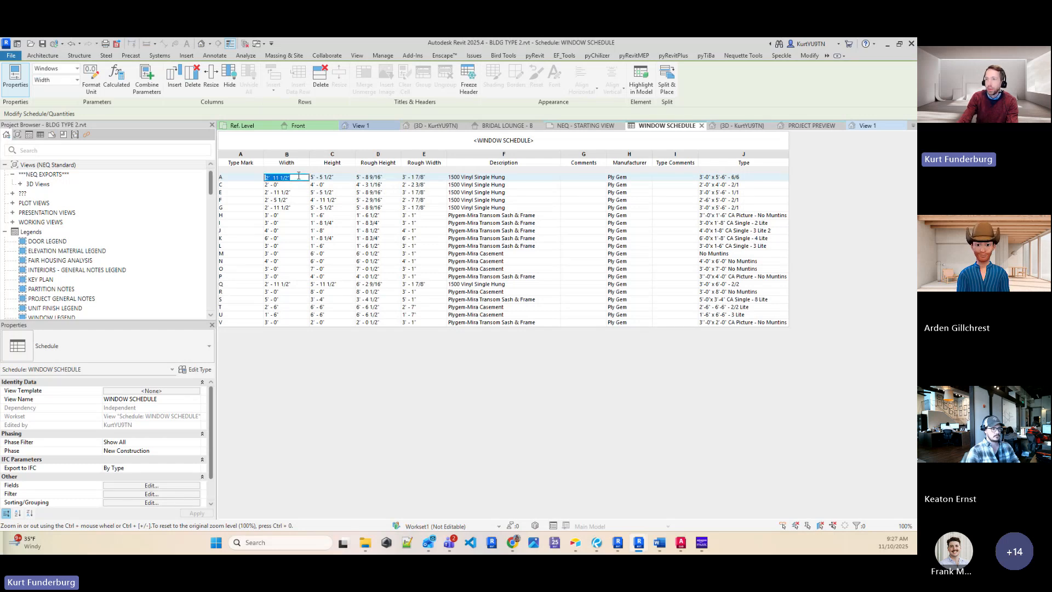
type("3'")
key("Return")
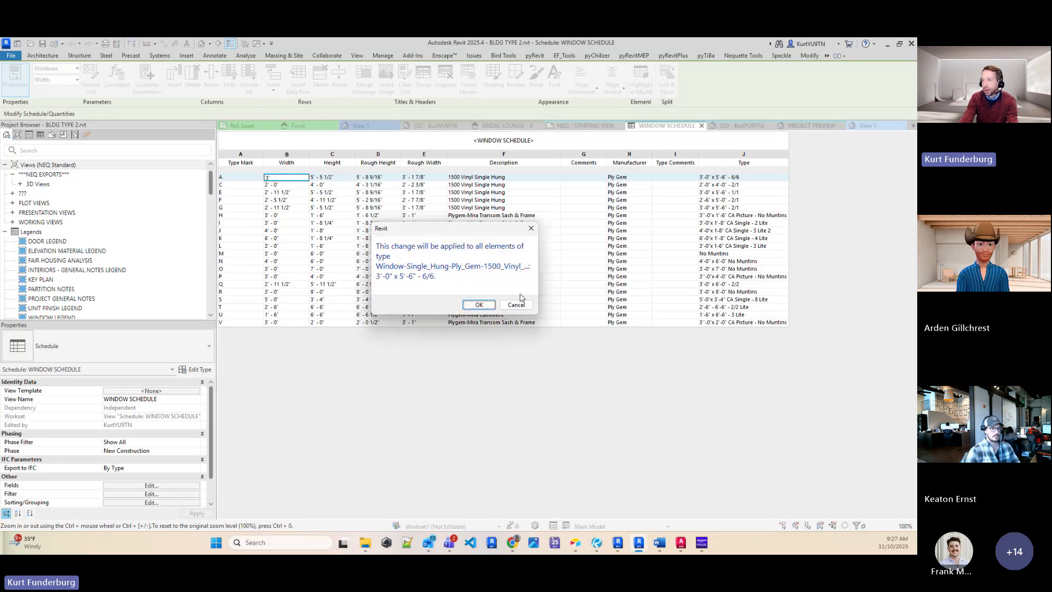
left_click(477, 305)
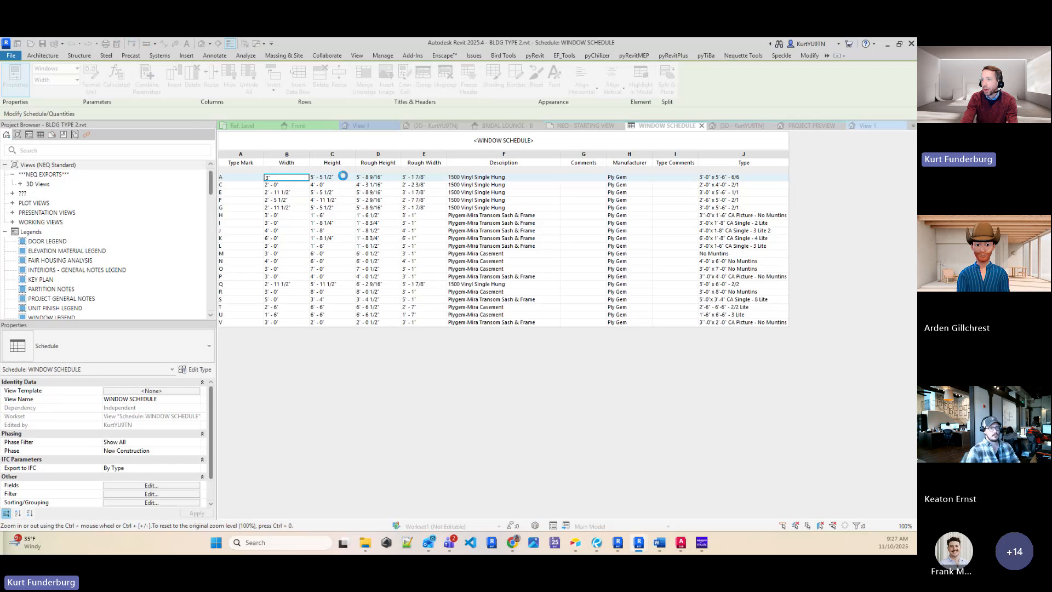
left_click(333, 177)
type("5'6")
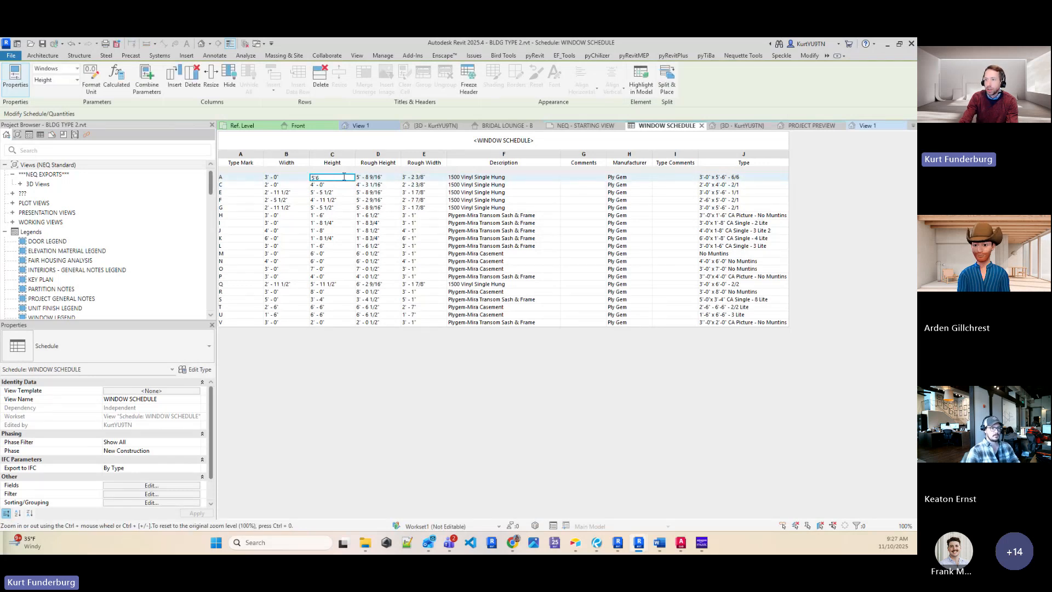
key("Return")
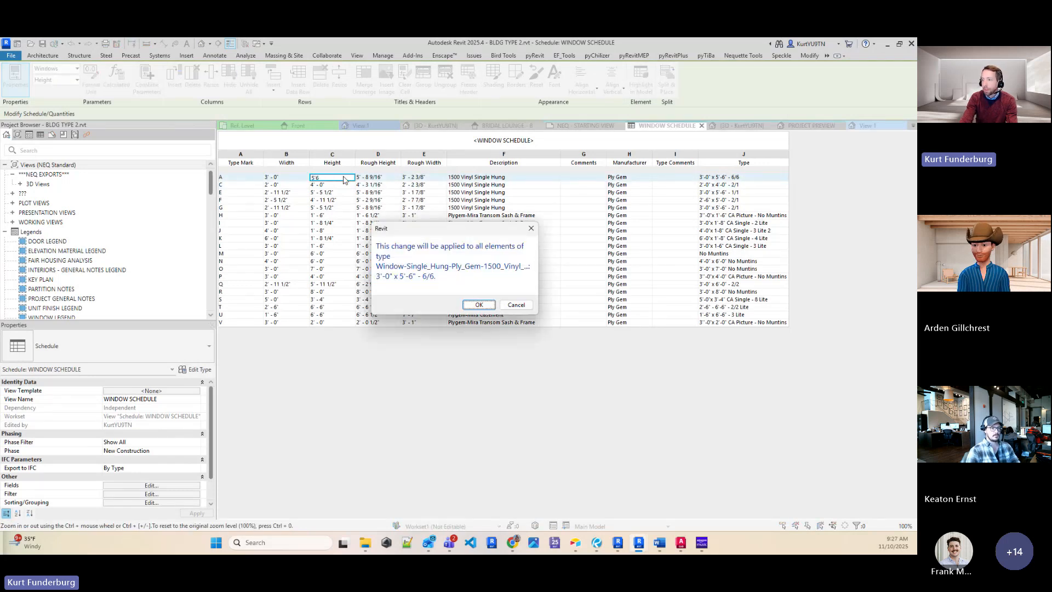
left_click(479, 305)
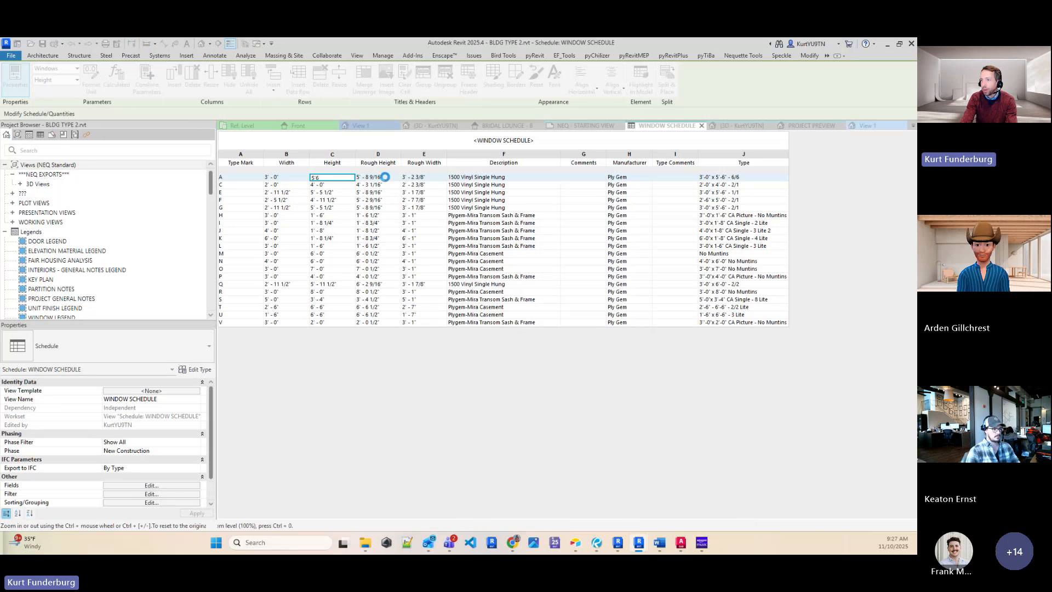
Set window type E's Width to 3' in the schedule and apply it to all elements of the type.
left_click(295, 193)
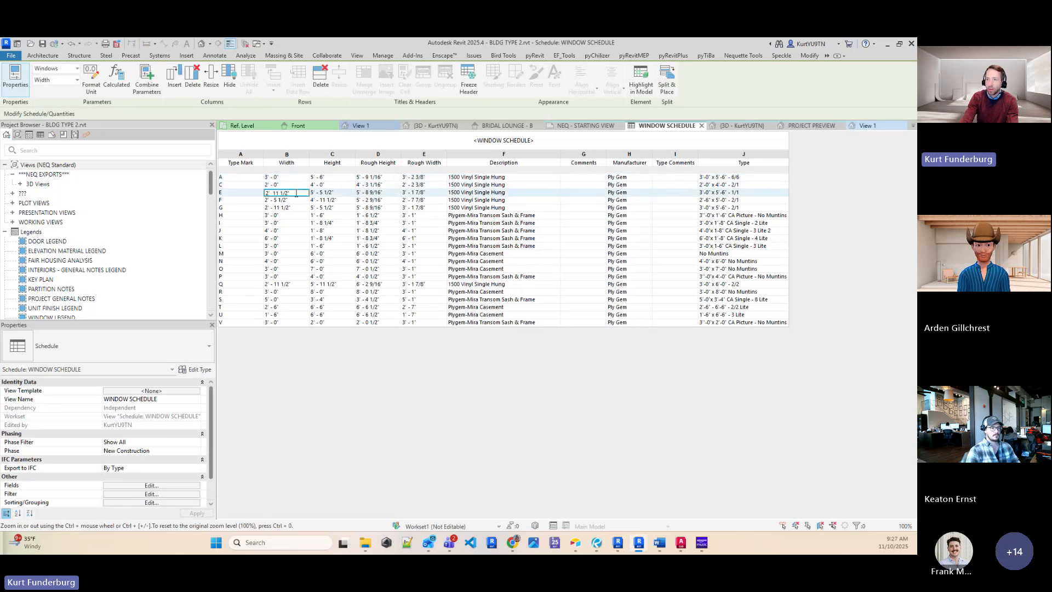
type("3'")
key("Return")
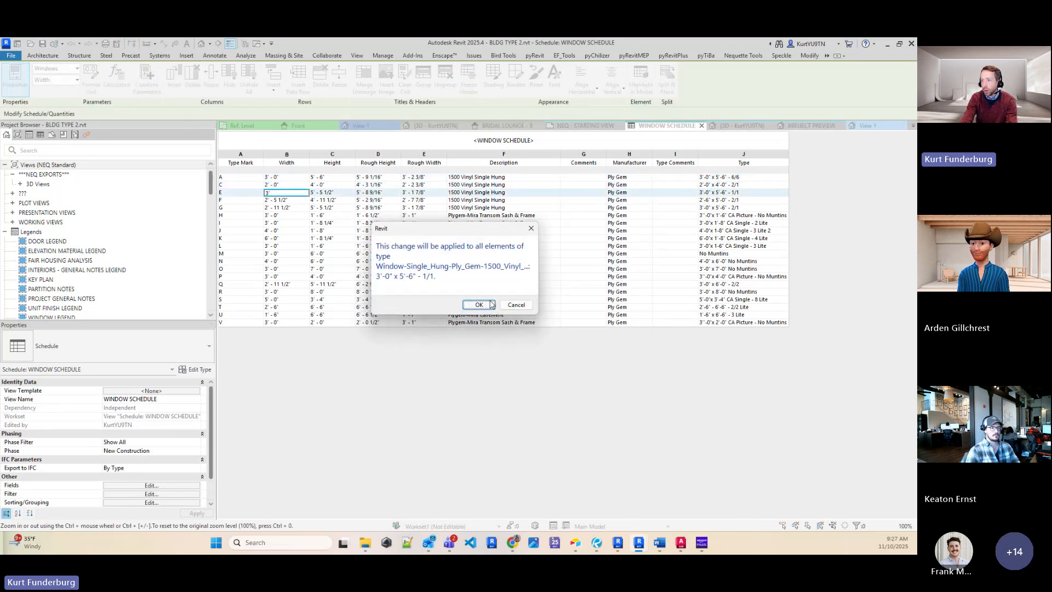
key("Return")
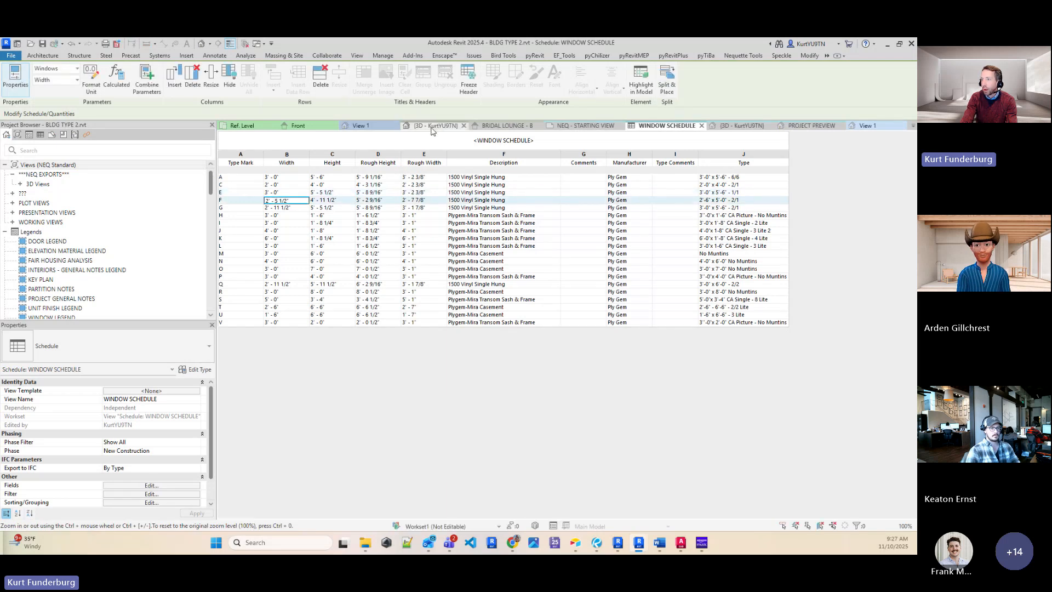
Switch to the NEQ - STARTING VIEW sheet of BLDG TYPE 1.rvt and examine its window schedule and legends.
left_click(264, 43)
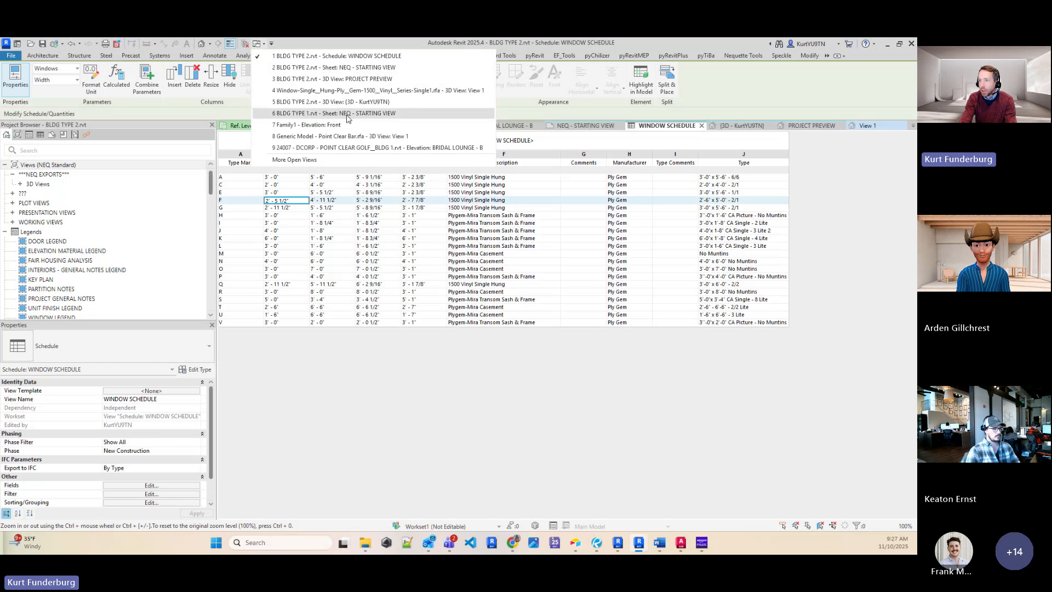
left_click(347, 113)
scroll(505, 266, "up", 6)
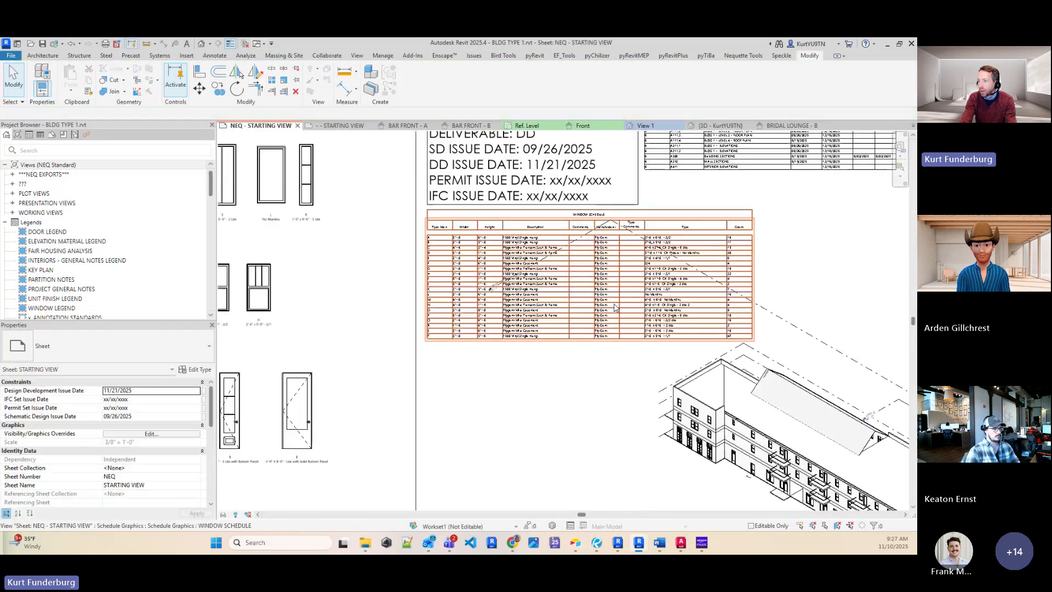
scroll(505, 266, "down", 3)
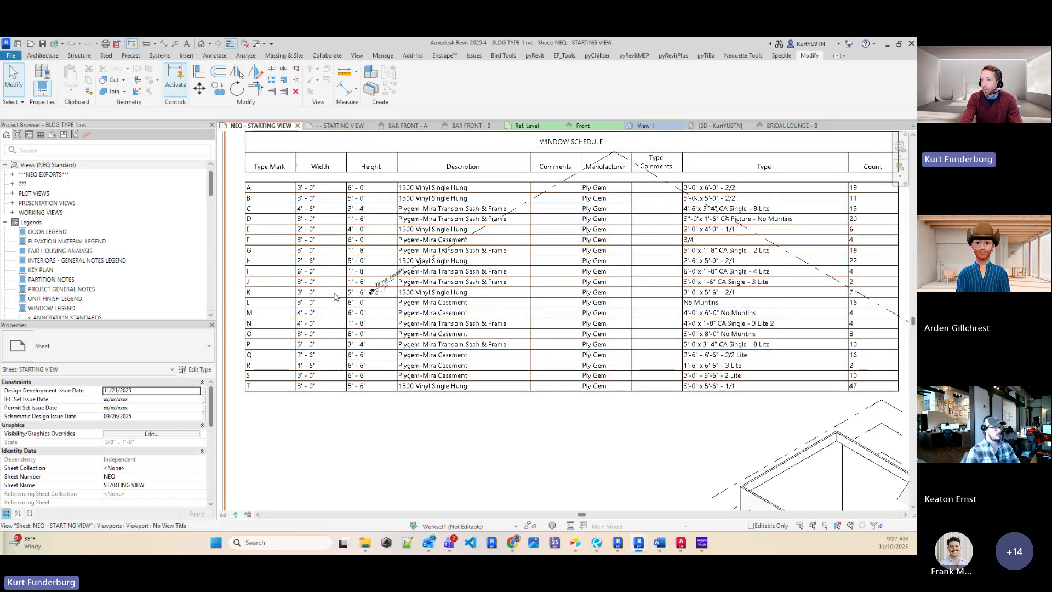
scroll(336, 296, "down", 2)
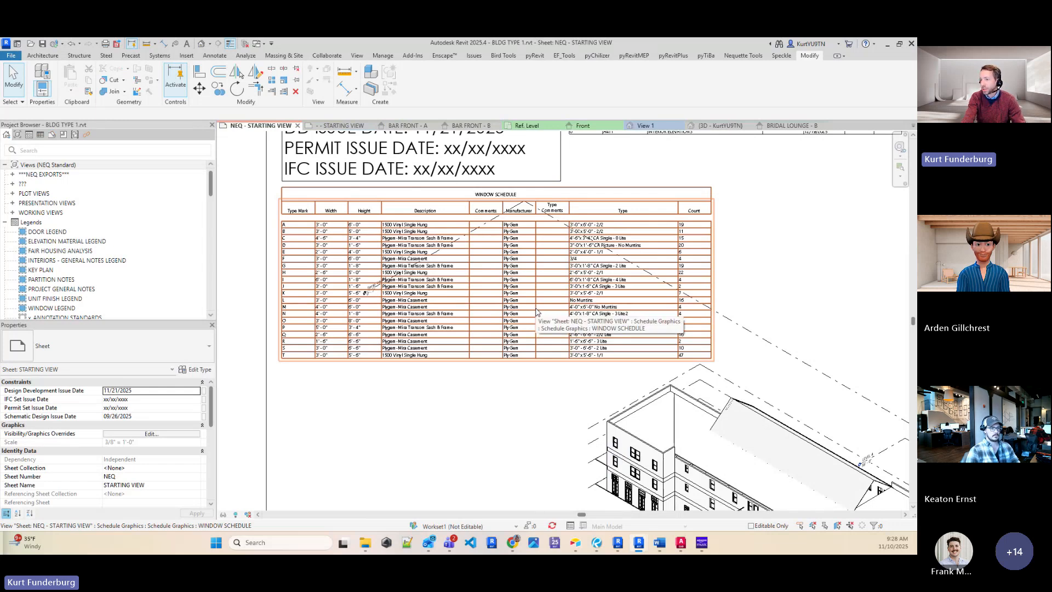
scroll(536, 312, "down", 4)
scroll(415, 293, "up", 3)
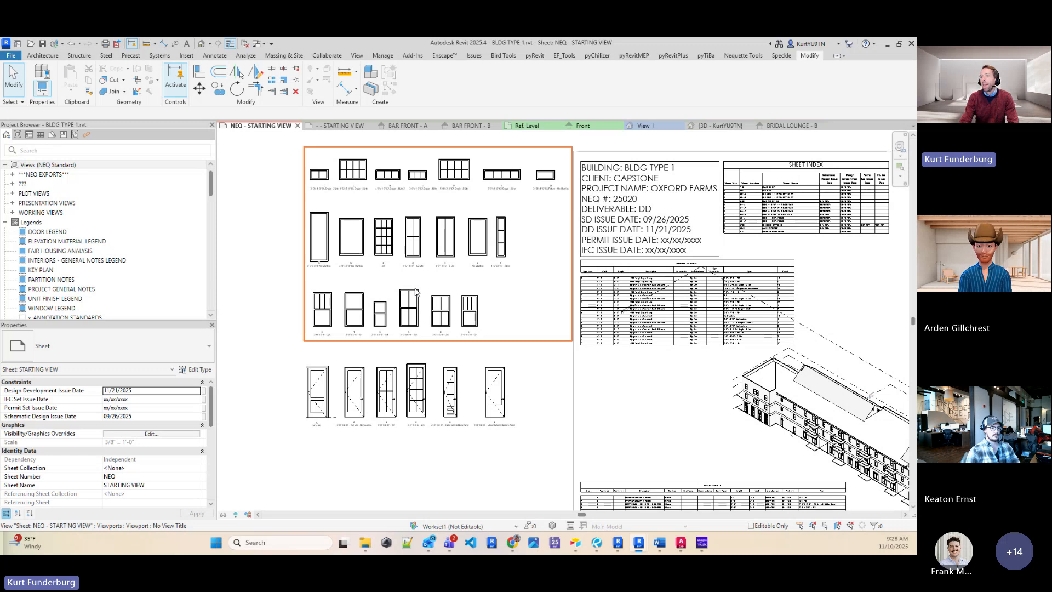
Delete all window components and labels from the window legend on the sheet, and try to run Populate Legend on it.
double_click(366, 211)
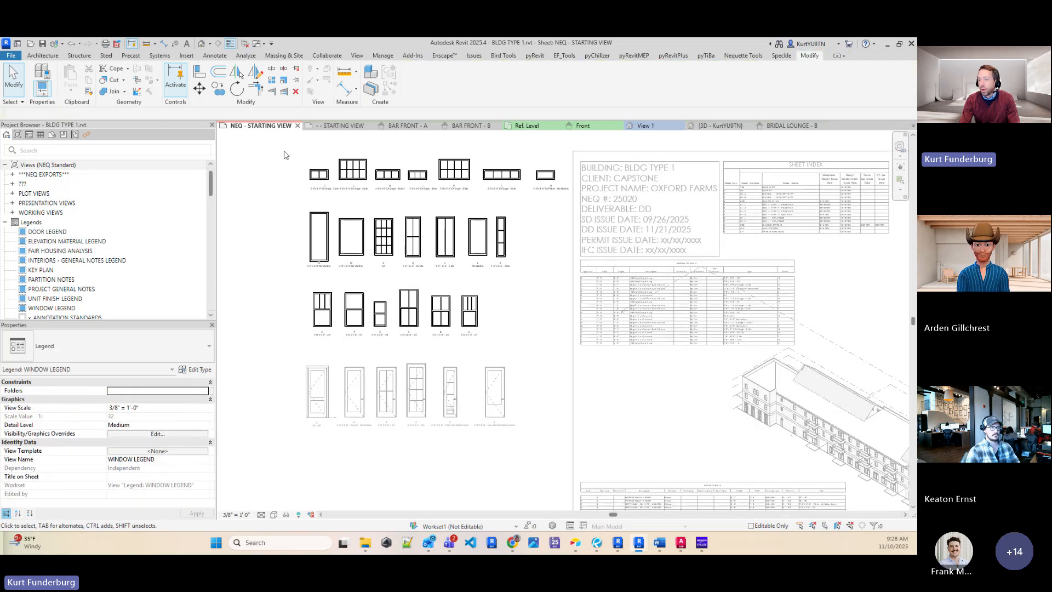
left_click_drag(282, 144, 577, 348)
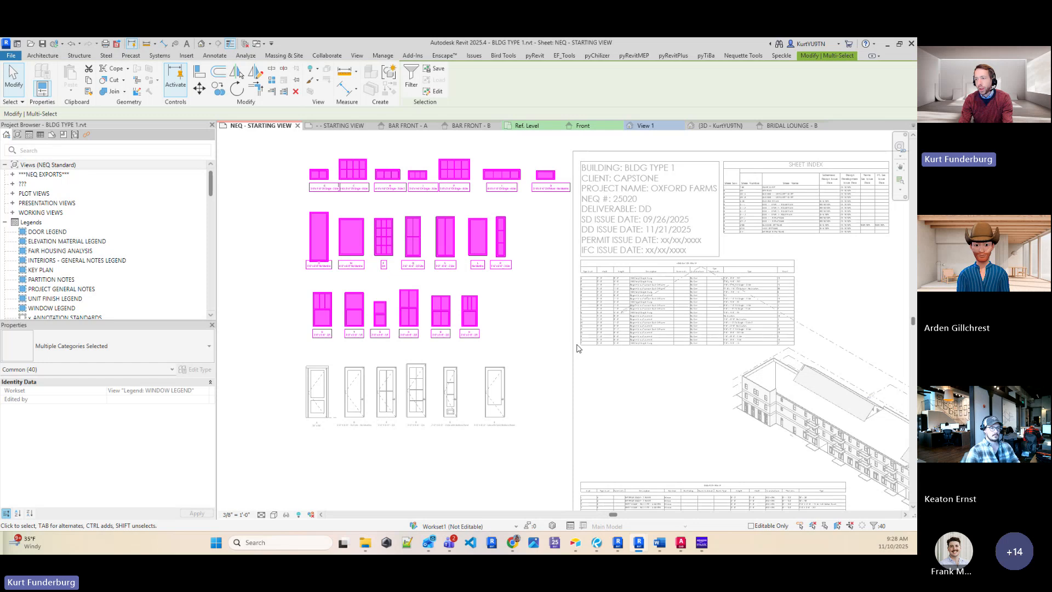
key("Delete")
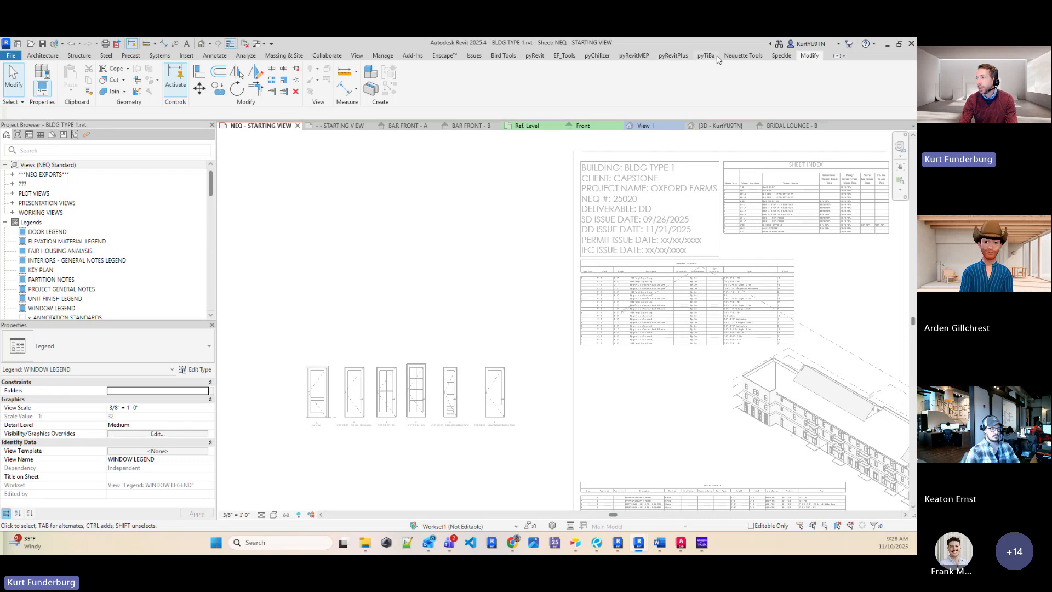
left_click(599, 57)
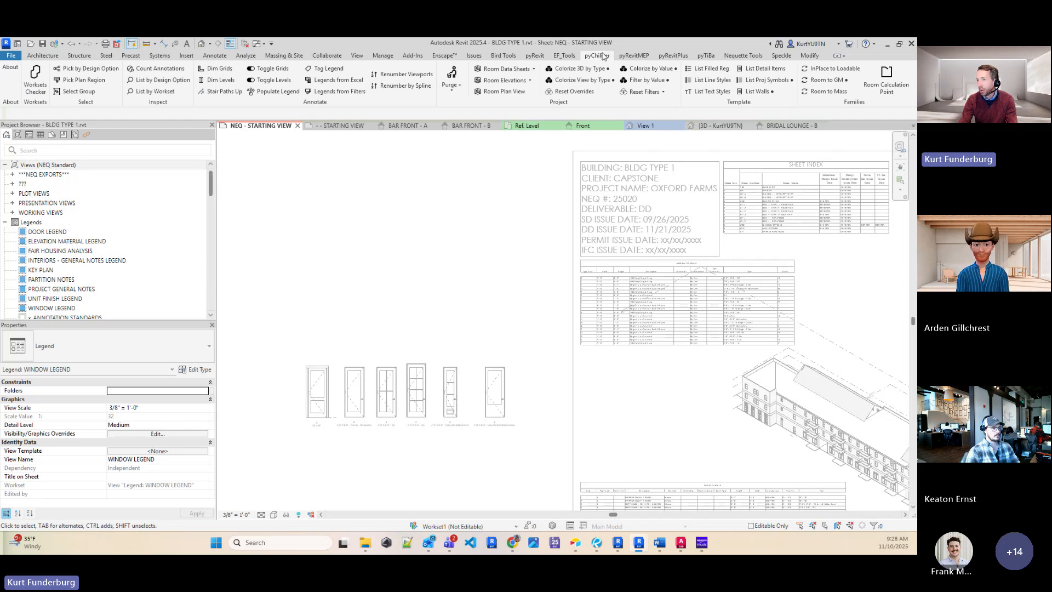
left_click(274, 93)
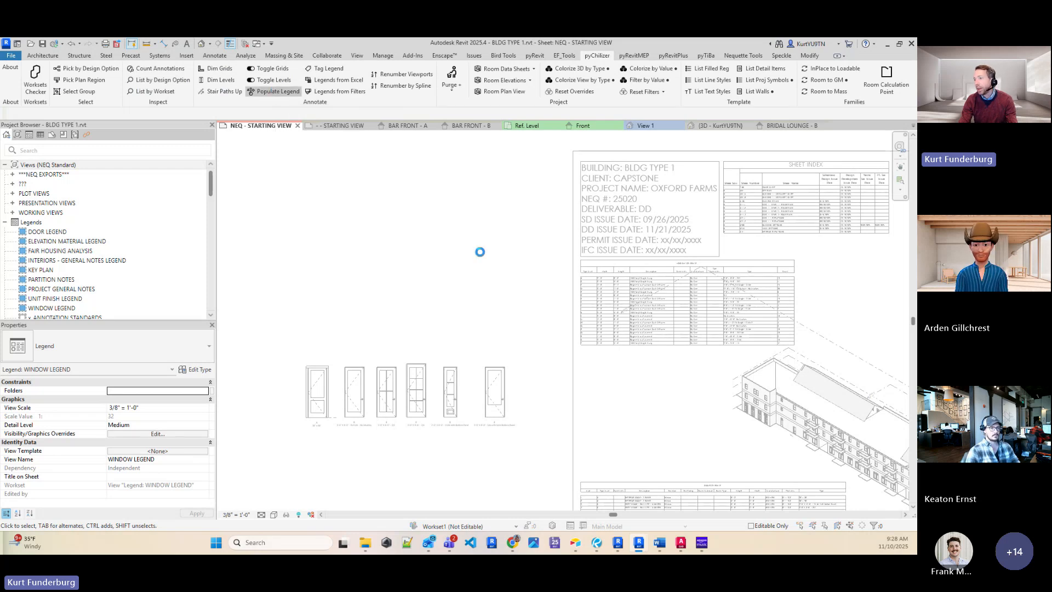
Place one Window-Fixed-Ply_Gem-Mira-Single legend component in the window legend, shown in Elevation : Front.
left_click(215, 56)
left_click(302, 89)
left_click(315, 144)
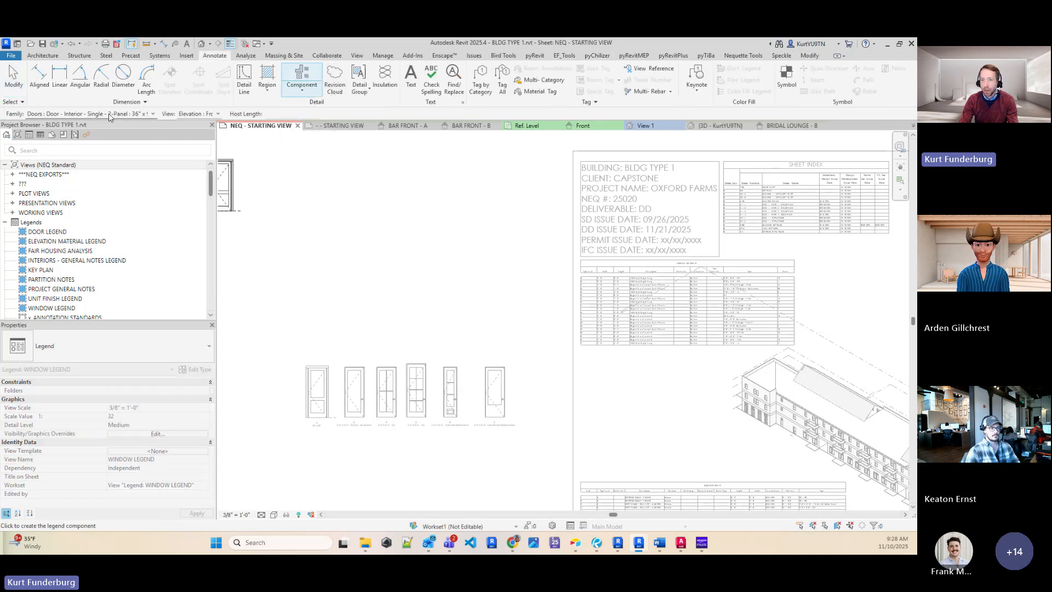
left_click(126, 114)
scroll(144, 252, "down", 10)
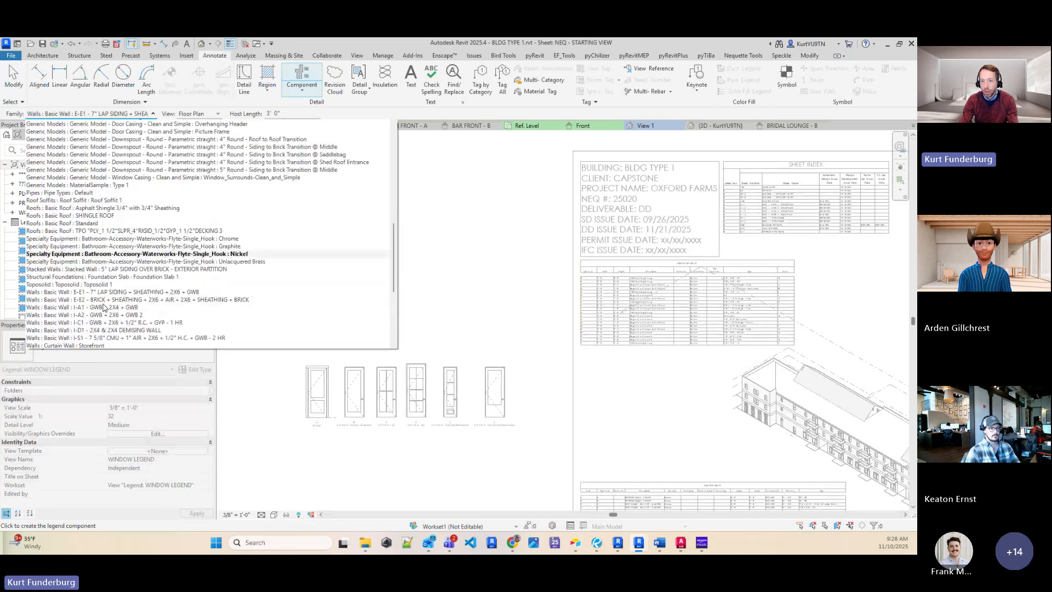
left_click(92, 323)
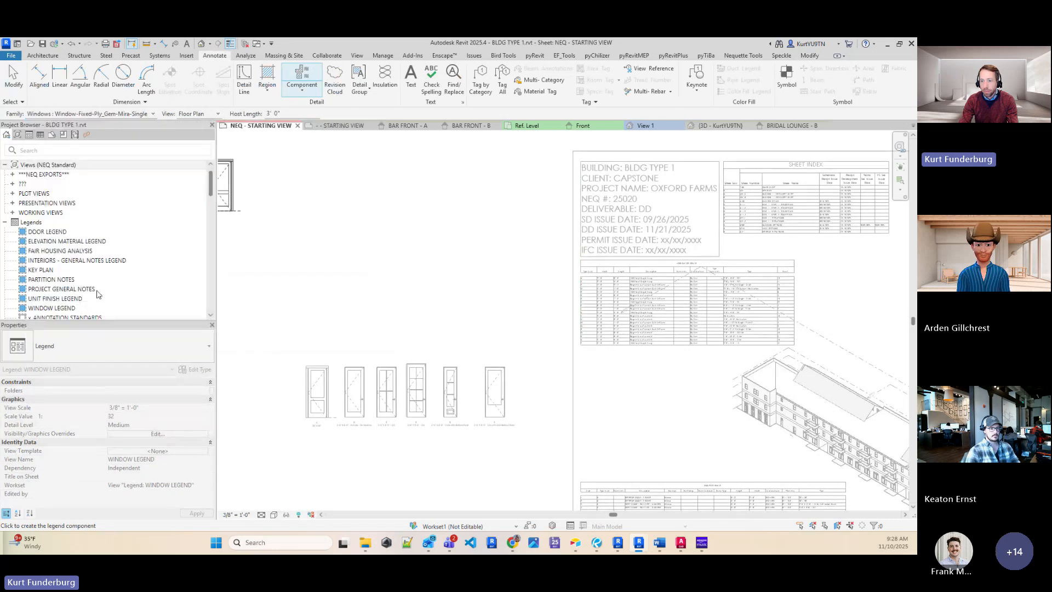
left_click(203, 114)
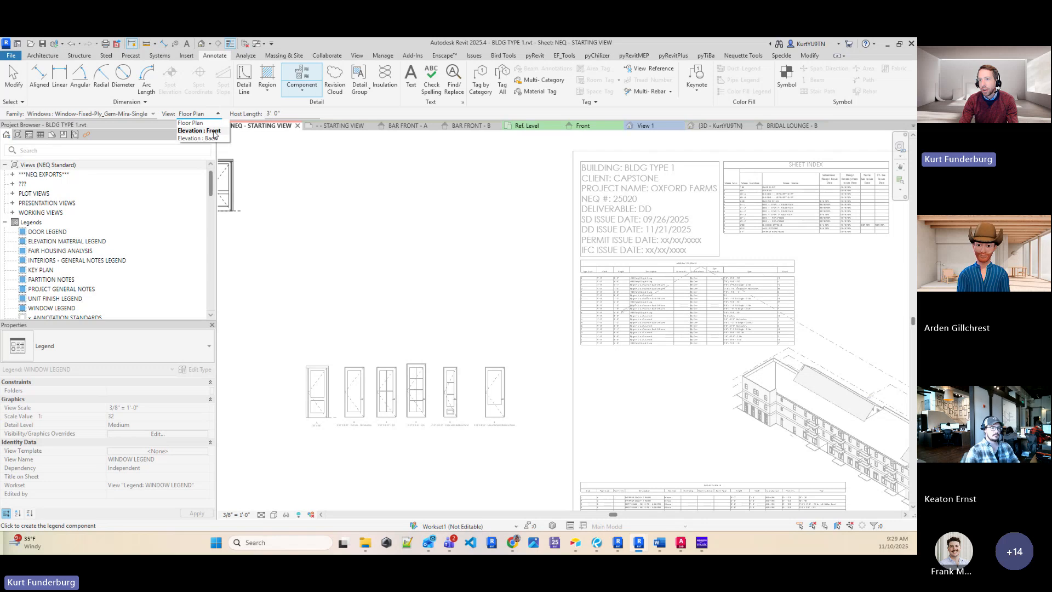
left_click(203, 130)
left_click(314, 239)
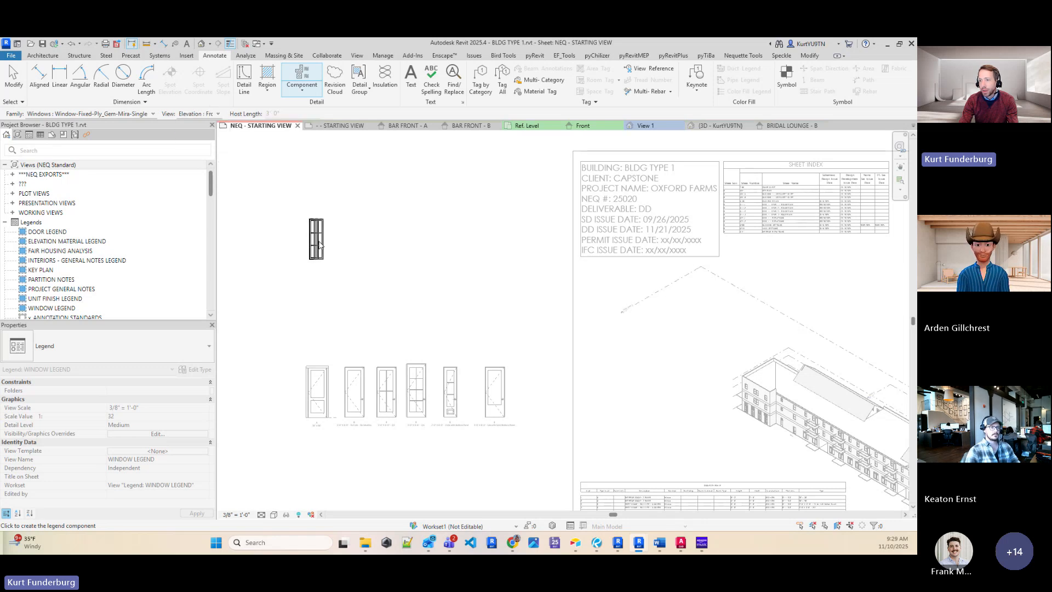
key("Escape")
Open the WINDOW LEGEND view and run Populate Legend on it for the Windows category with the Front view direction.
scroll(130, 276, "down", 1)
double_click(82, 288)
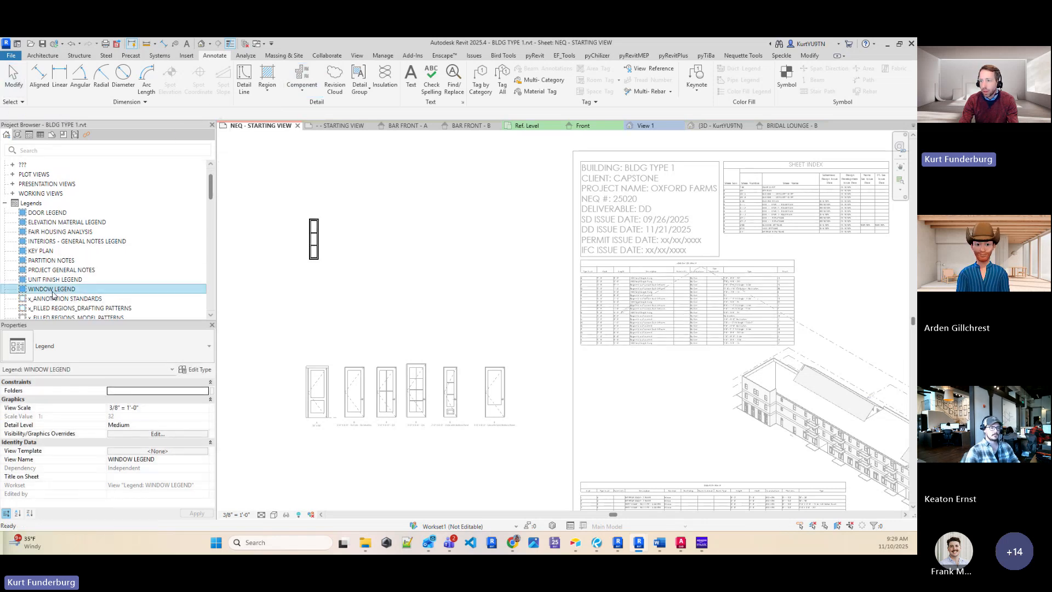
scroll(664, 314, "down", 2)
middle_click_drag(665, 314, 458, 271)
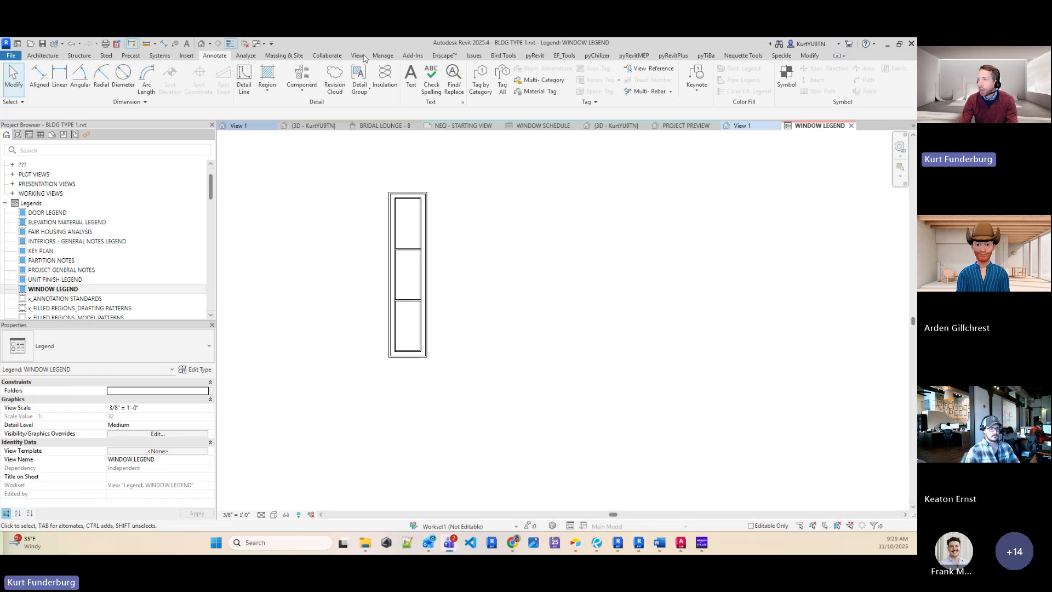
left_click(603, 57)
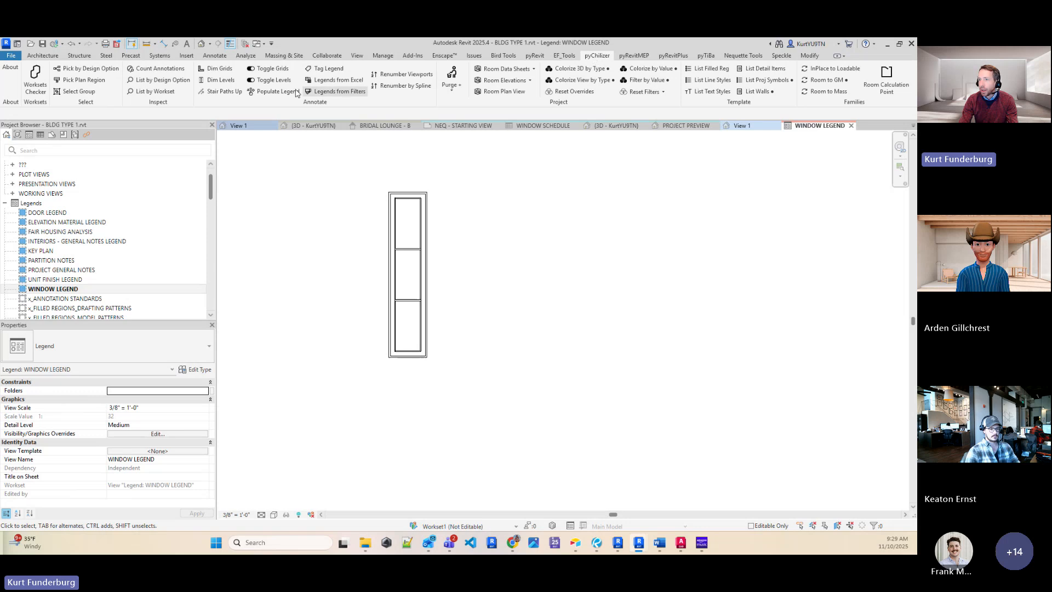
left_click(273, 91)
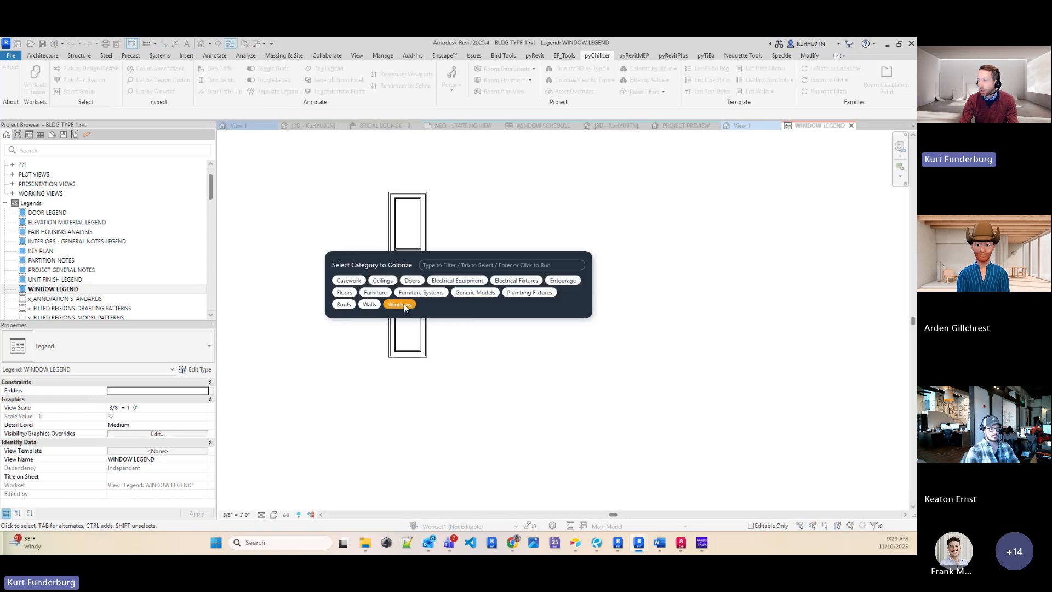
left_click(400, 305)
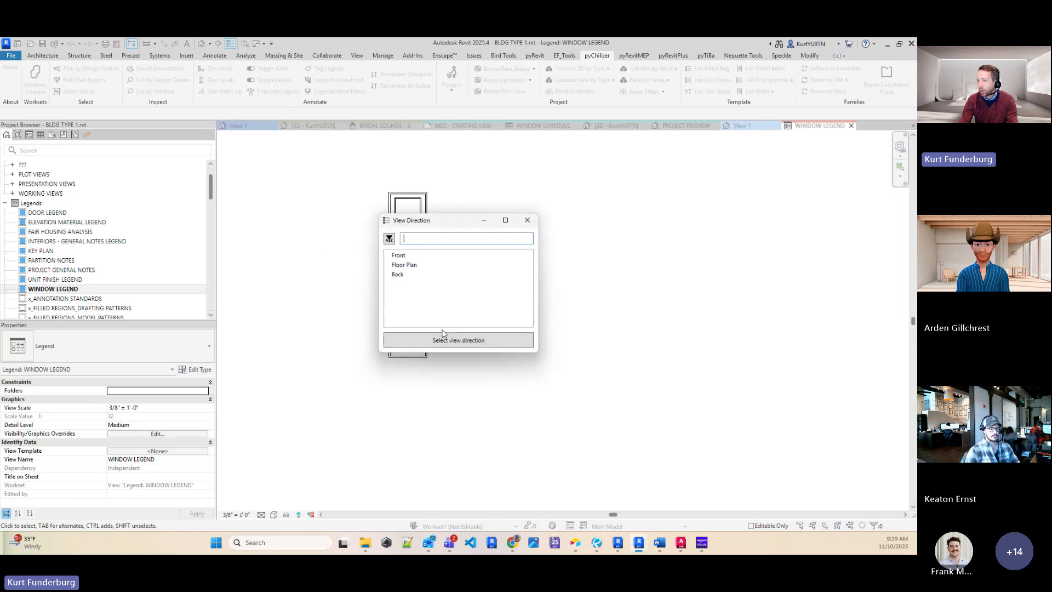
left_click(404, 256)
left_click(452, 340)
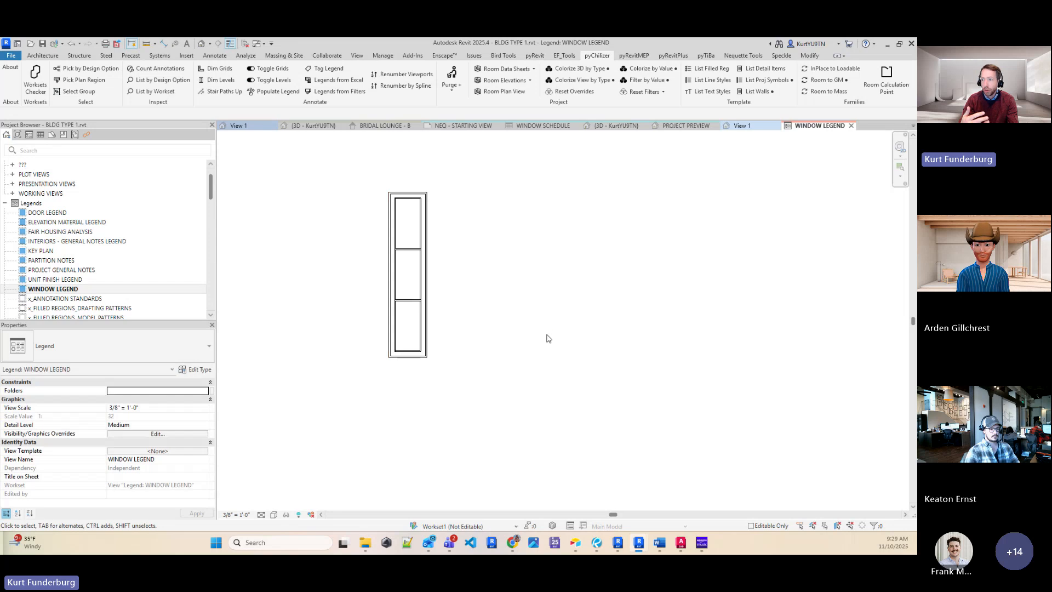
Delete the placeholder window component that was placed manually in the window legend, and show the whole legend.
left_click(395, 358)
key("Delete")
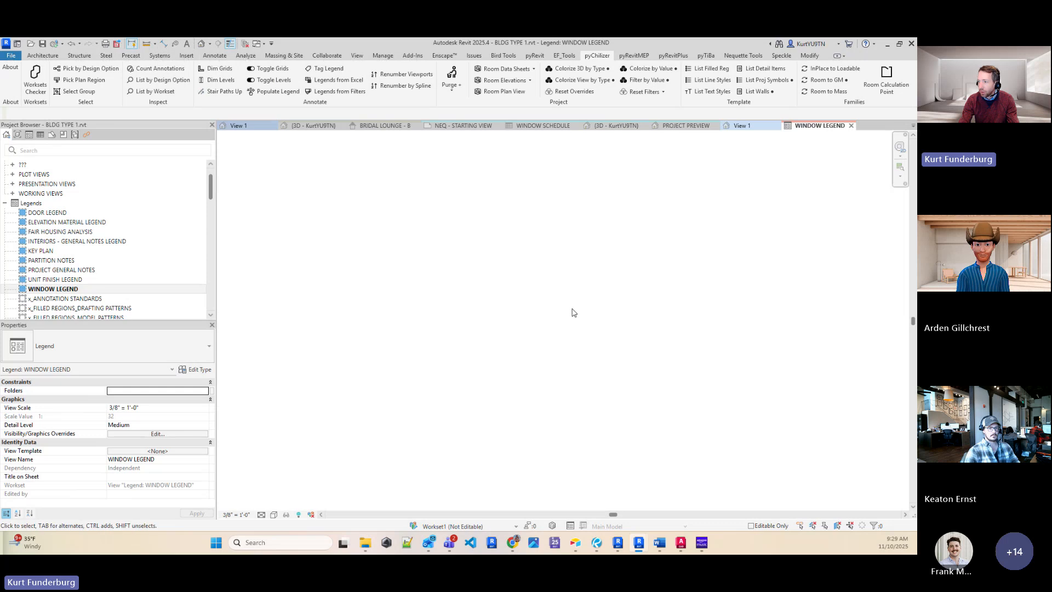
key("z")
key("e")
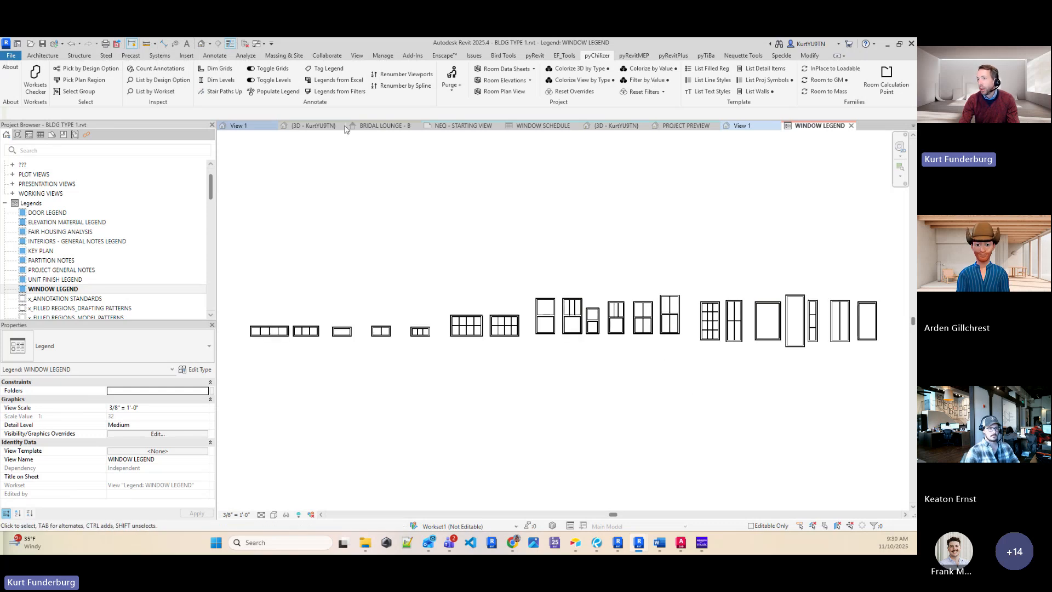
left_click(325, 69)
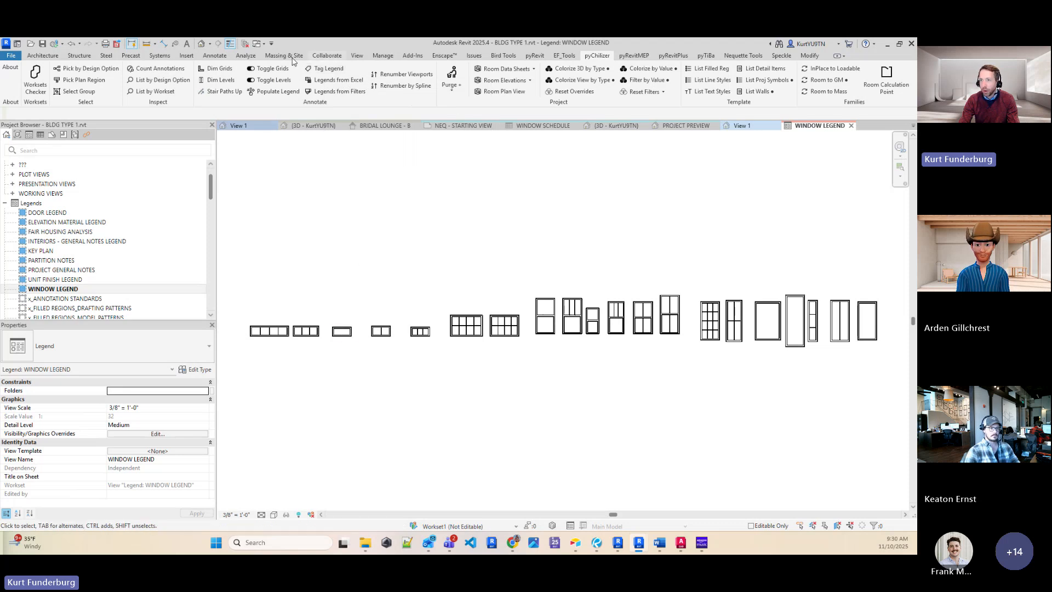
left_click(215, 55)
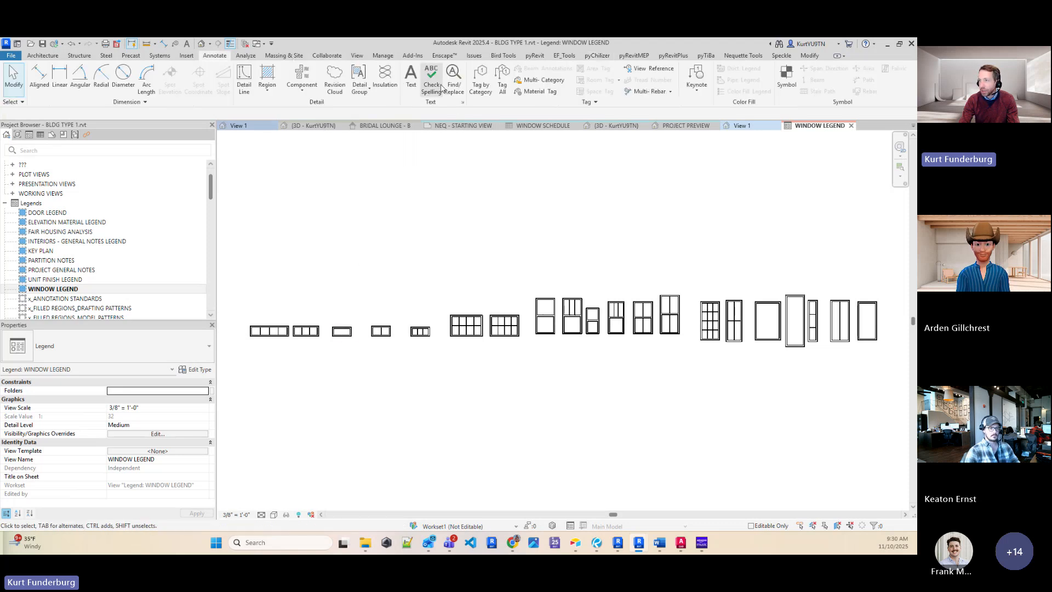
left_click(479, 85)
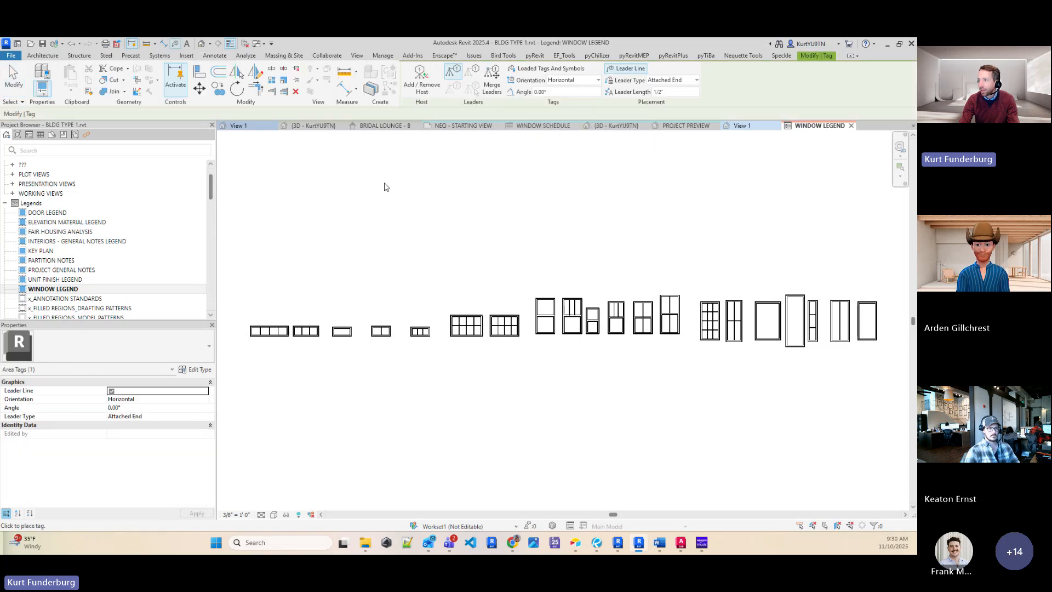
left_click(596, 56)
key("Escape")
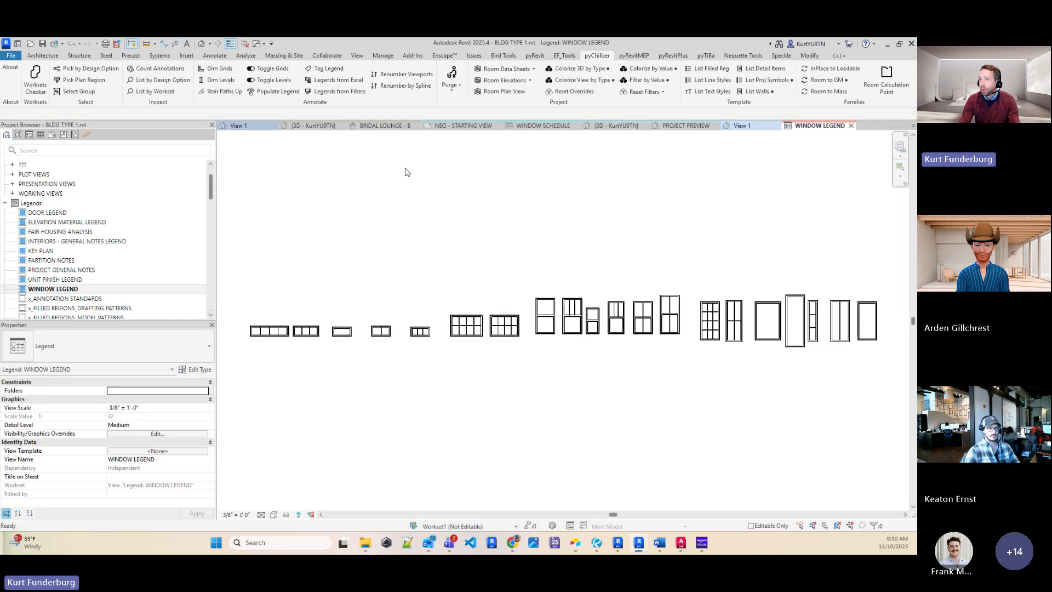
Run Tag Legend with text style 3/16" SEGOE UI - NEQ at Bottom Centre, labelling each window with Type Mark and Type Name.
left_click(332, 70)
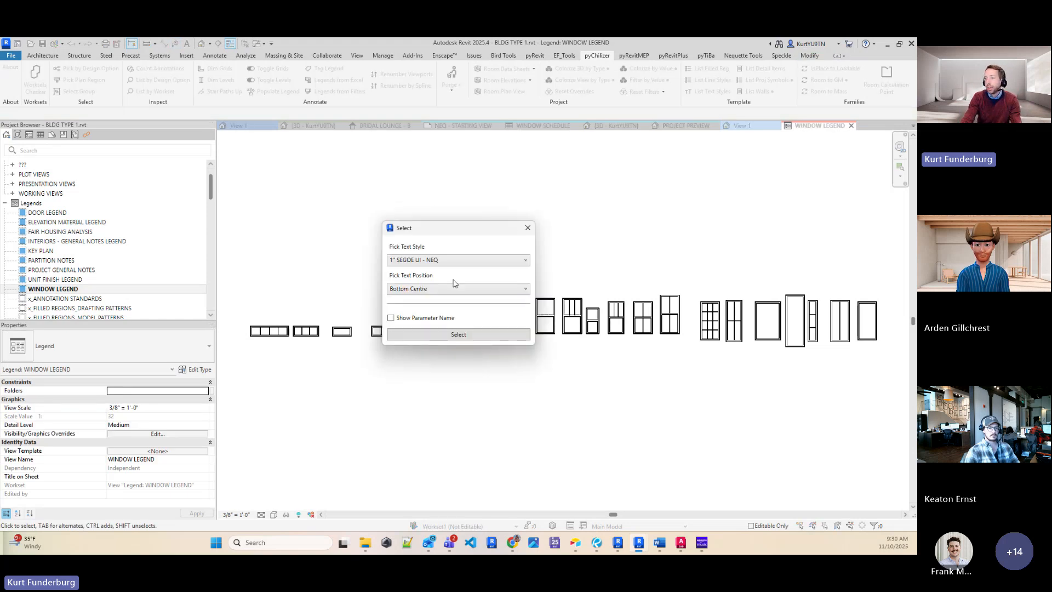
left_click(439, 260)
left_click(437, 312)
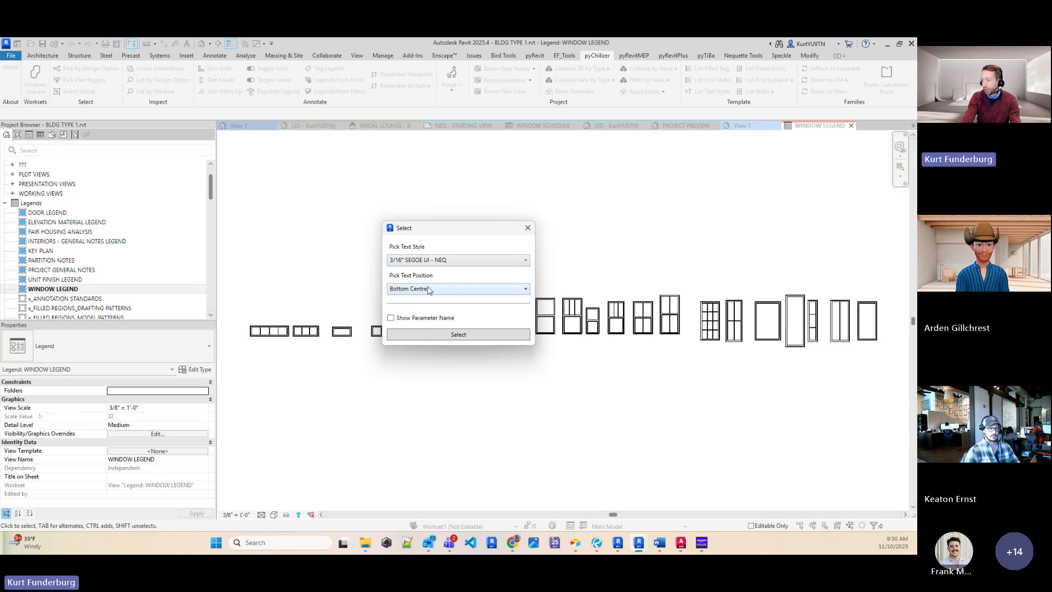
left_click(444, 335)
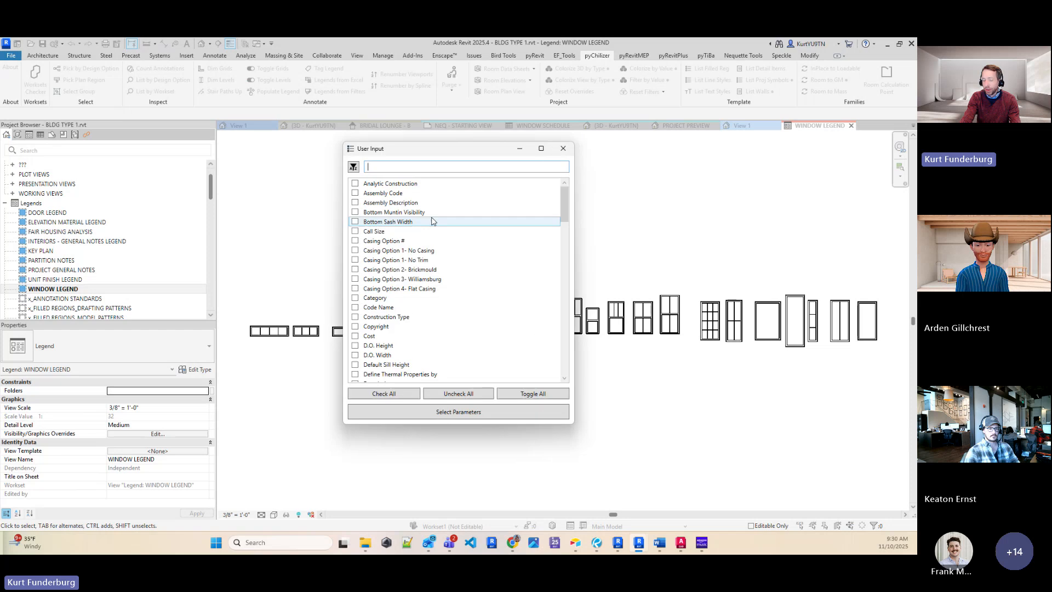
type("ty")
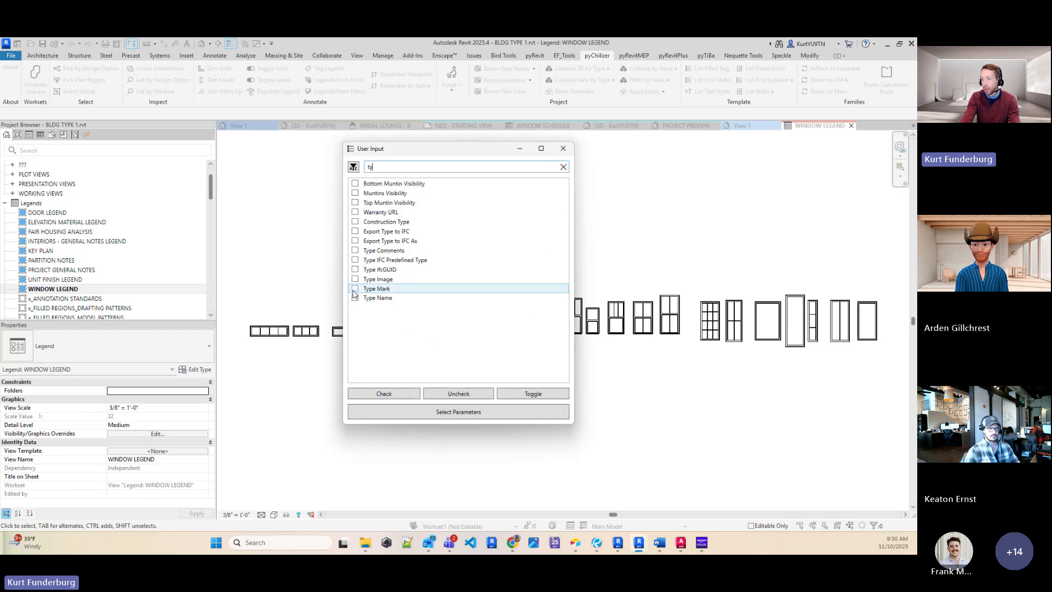
left_click(356, 290)
left_click(356, 299)
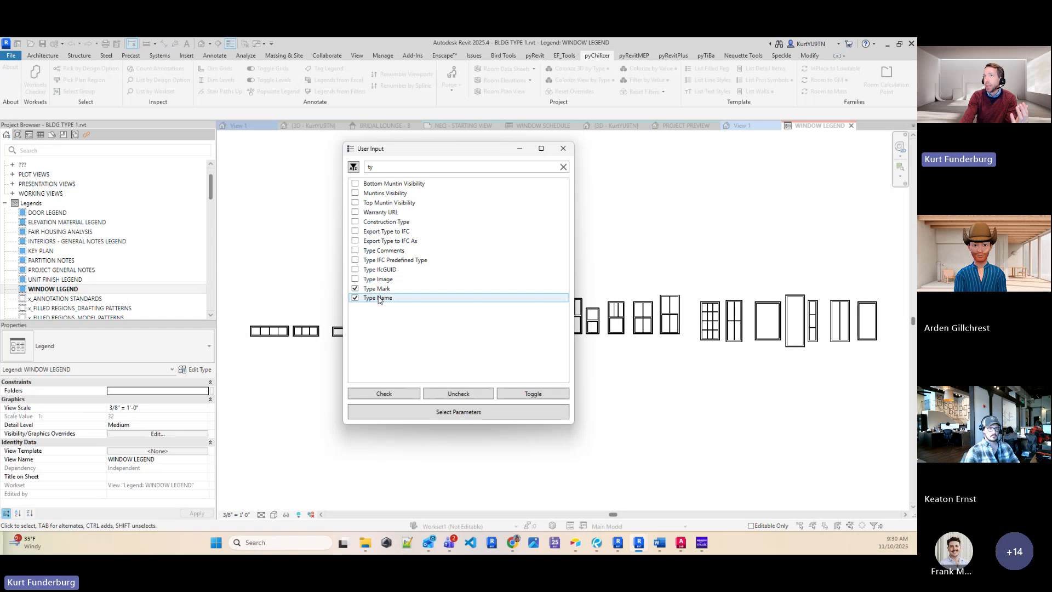
left_click(432, 415)
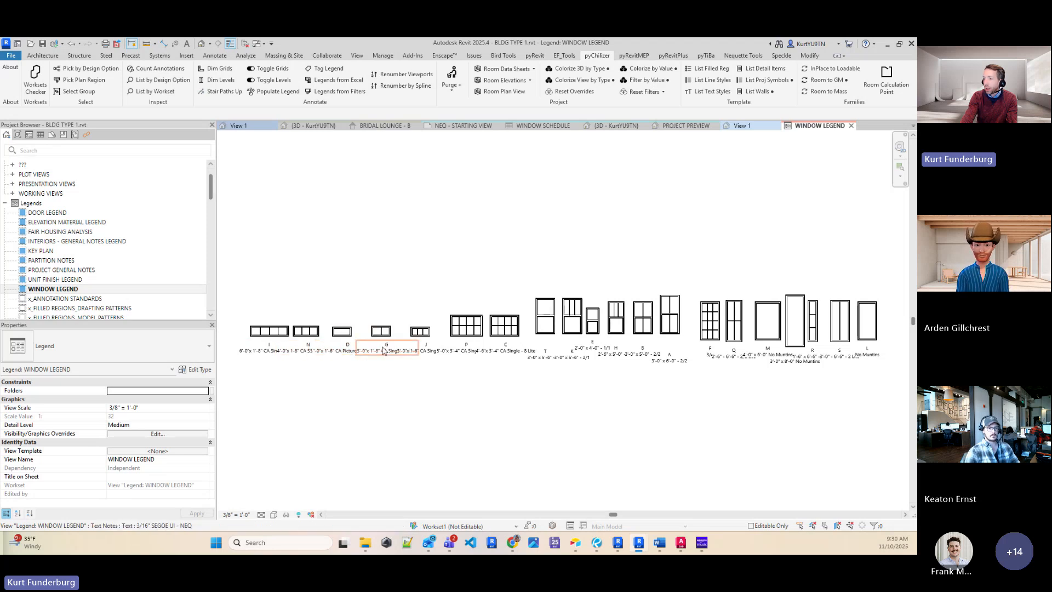
Split the legend into three rows, moving the single-hung windows below the CA windows and the fixed windows above them, with their labels.
scroll(458, 374, "down", 1)
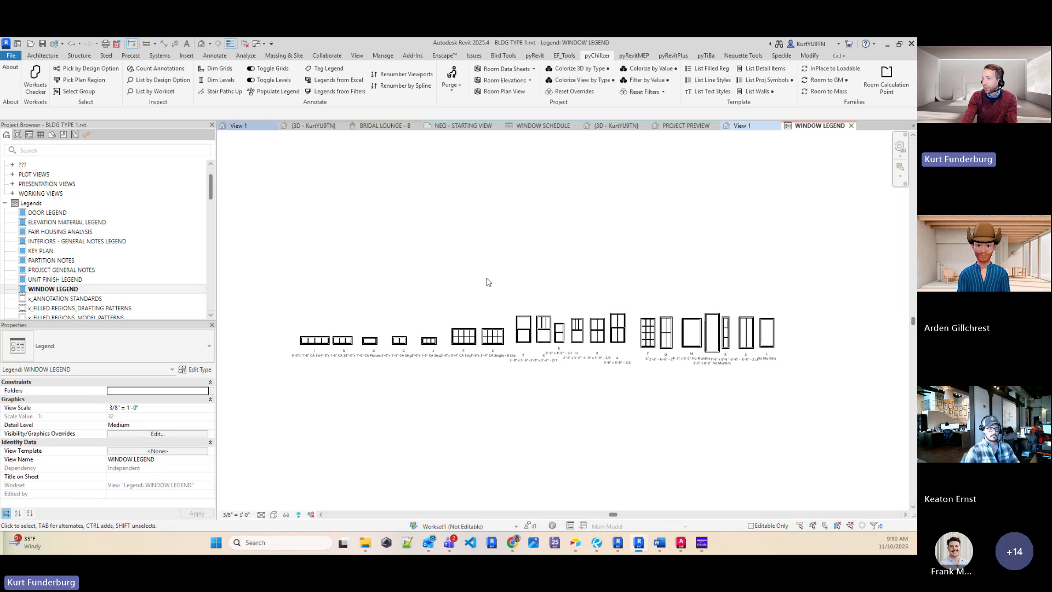
left_click_drag(483, 272, 644, 390)
left_click_drag(640, 326, 422, 420)
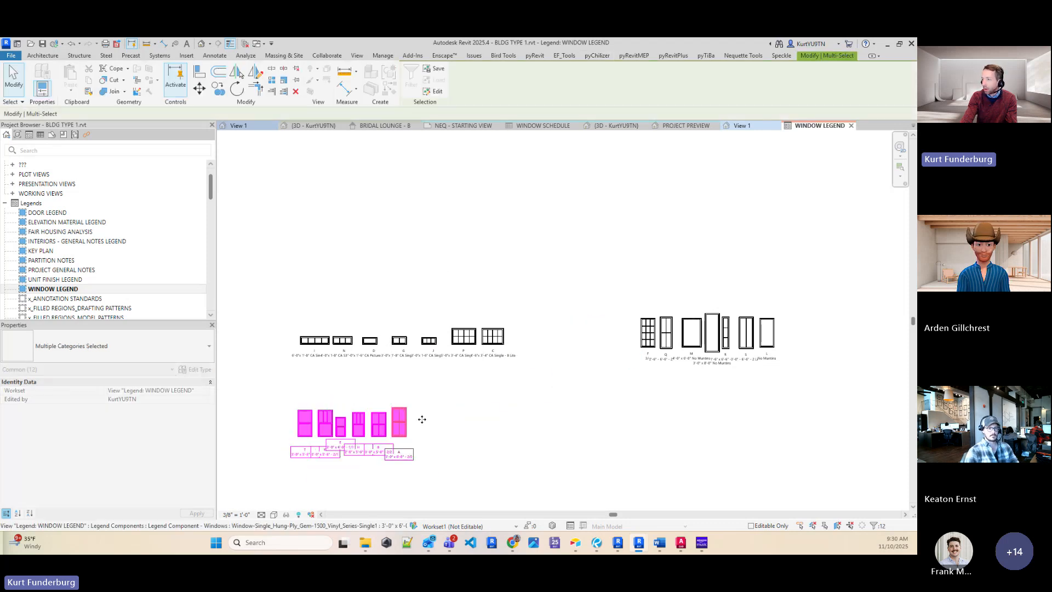
left_click(466, 425)
left_click_drag(616, 263, 790, 387)
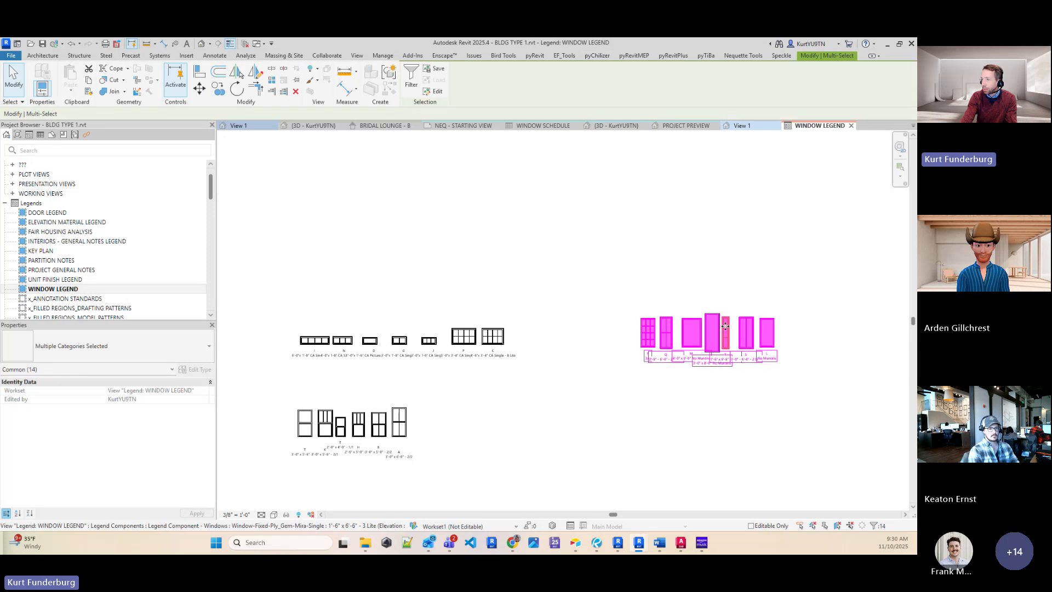
left_click_drag(725, 326, 381, 256)
left_click(510, 287)
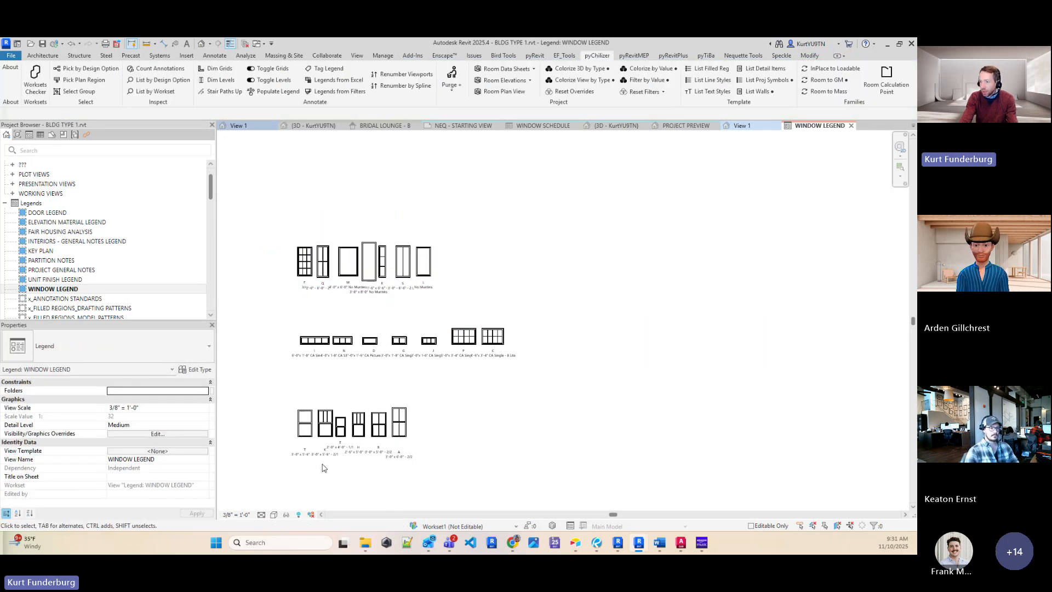
Move single-hung windows K, E, H, B and A with their labels away from window T to widen the gap.
scroll(323, 467, "up", 3)
left_click_drag(350, 275, 624, 445)
left_click(330, 396, "ctrl")
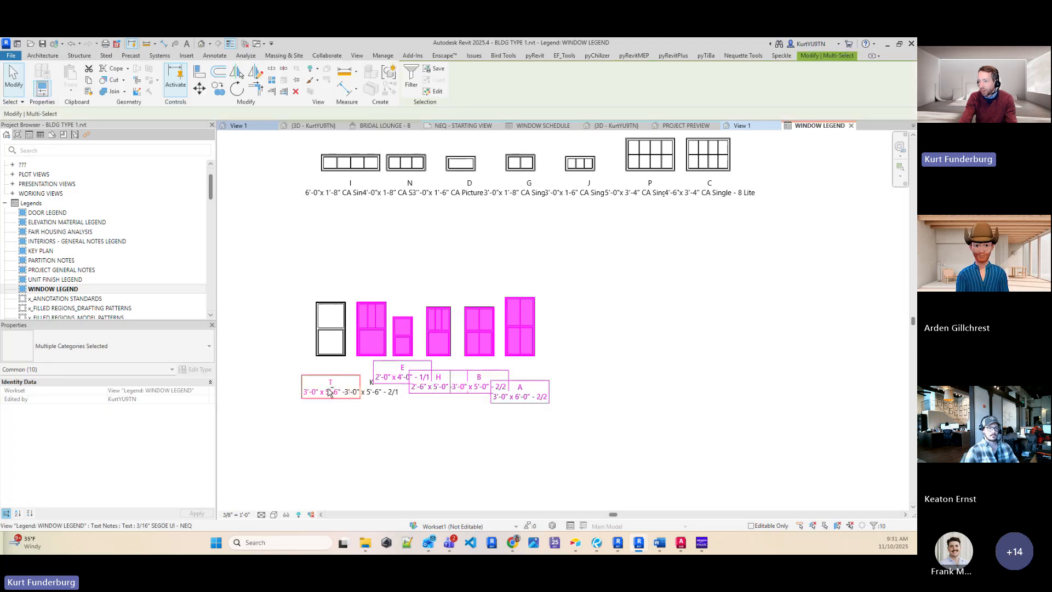
left_click_drag(366, 384, 416, 379)
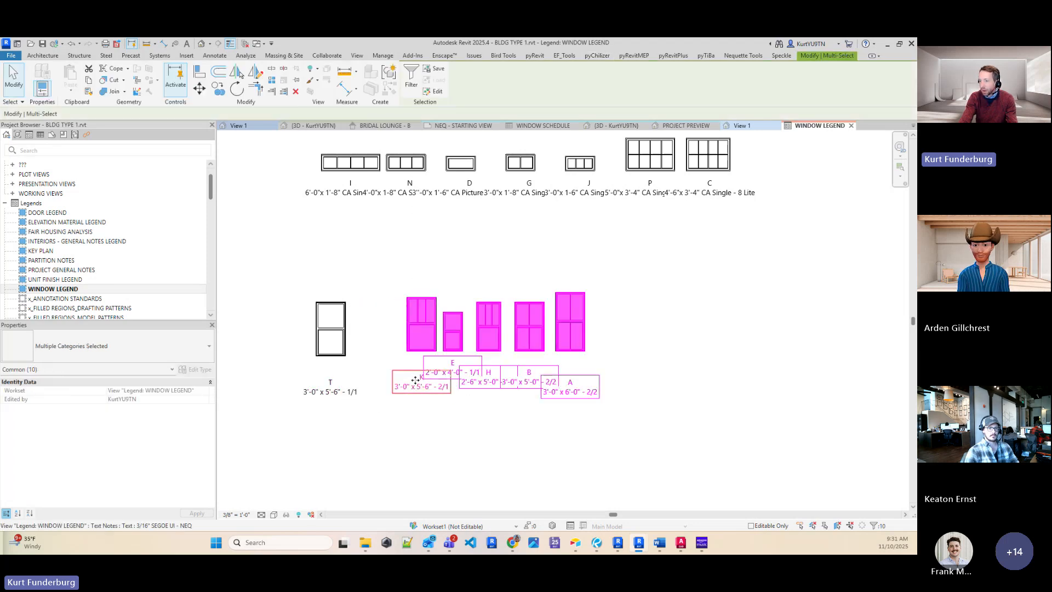
left_click(519, 435)
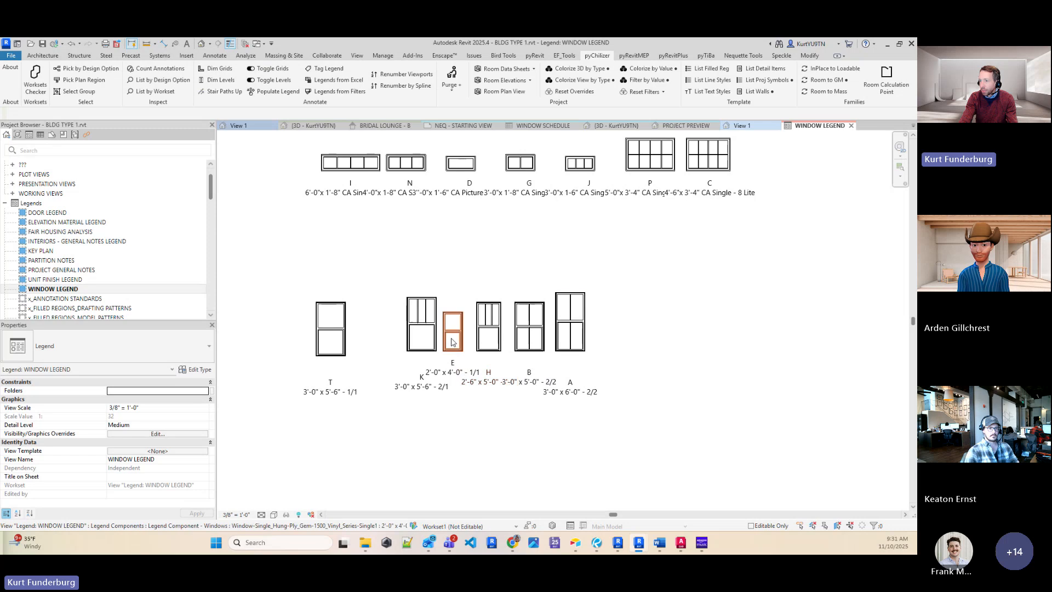
Space window E away from K and window H away from E, shifting the rest of the single-hung row and its labels along.
left_click_drag(432, 276, 714, 445)
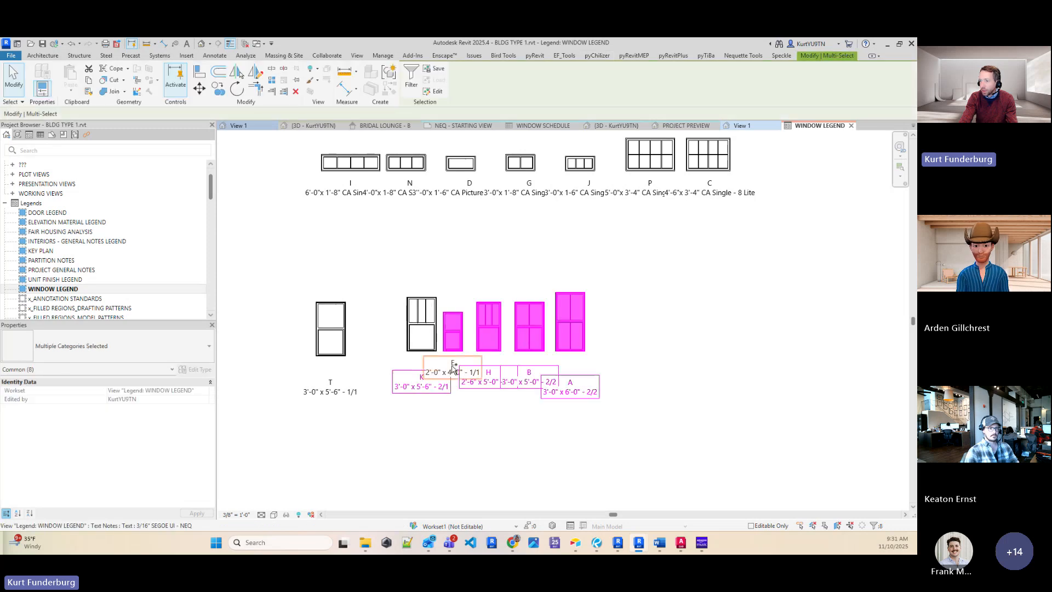
left_click_drag(447, 336, 503, 340)
middle_click_drag(504, 334, 328, 341)
left_click_drag(331, 286, 569, 448)
left_click_drag(374, 336, 417, 341)
left_click(599, 375)
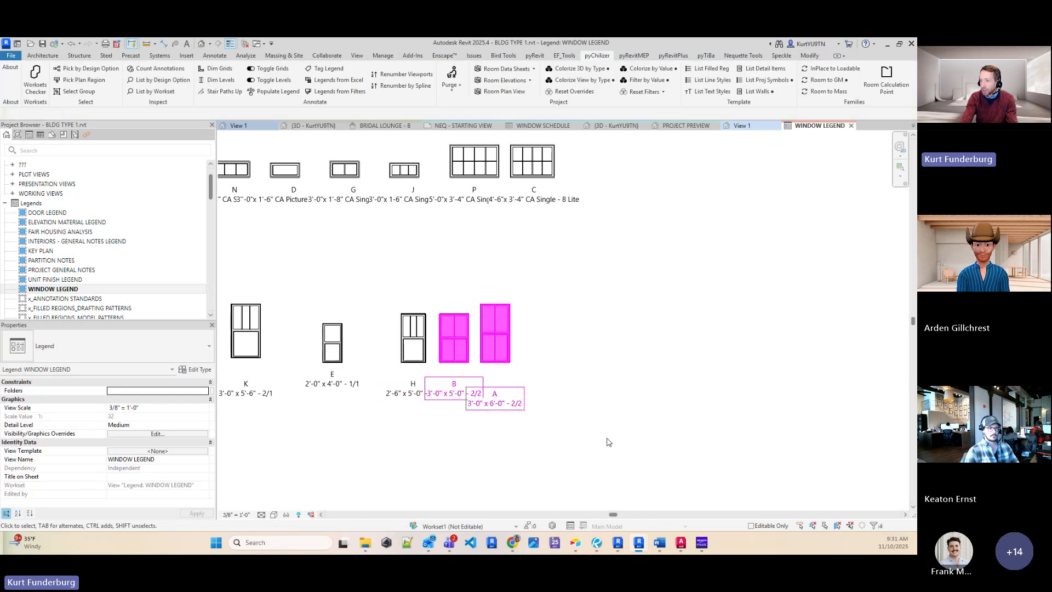
Spread windows B and A with their labels along the single-hung row so they clear window H and each other.
left_click(429, 289)
left_click_drag(429, 287, 631, 443)
left_click(447, 395, "shift")
left_click(448, 396, "ctrl")
left_click_drag(468, 343, 622, 337)
left_click(533, 348)
left_click(553, 351)
left_click(553, 396, "ctrl")
left_click(713, 350)
Vertically align the six text labels of the single-hung row to the height of window E's label with Smart Align.
scroll(645, 379, "down", 2)
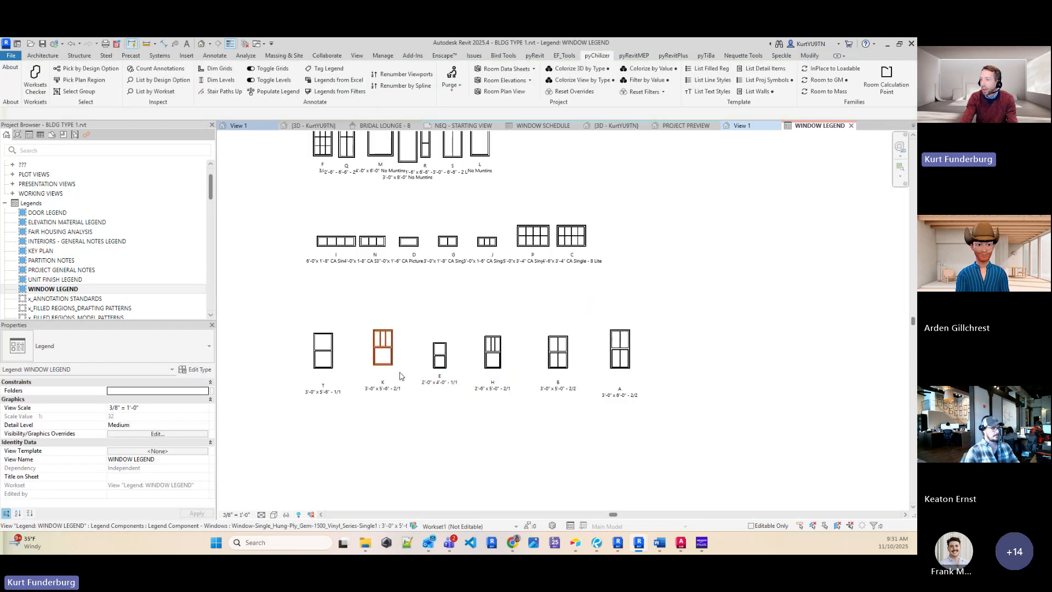
left_click_drag(232, 353, 679, 459)
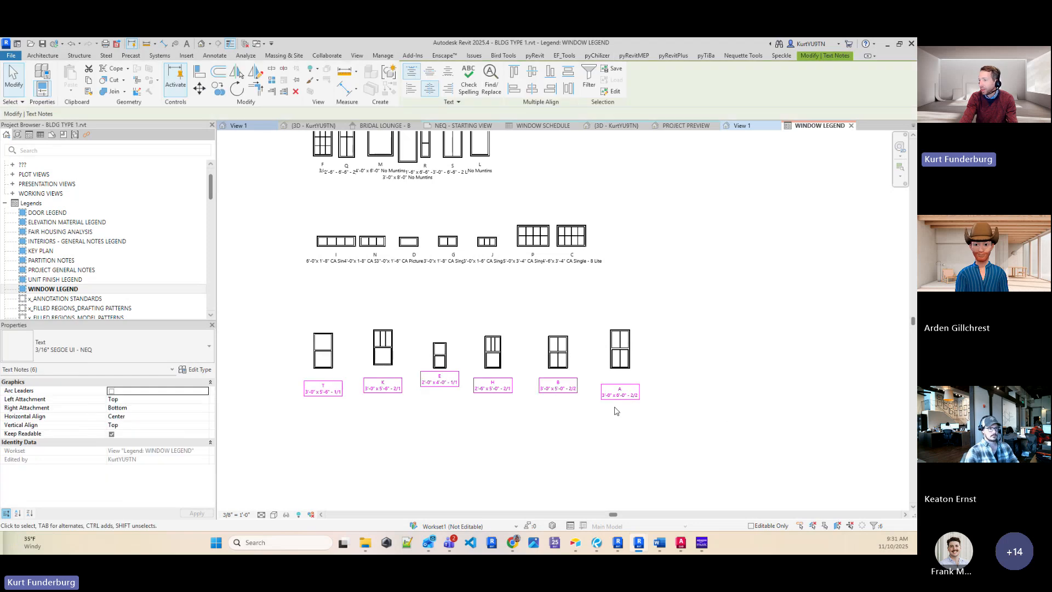
left_click(672, 56)
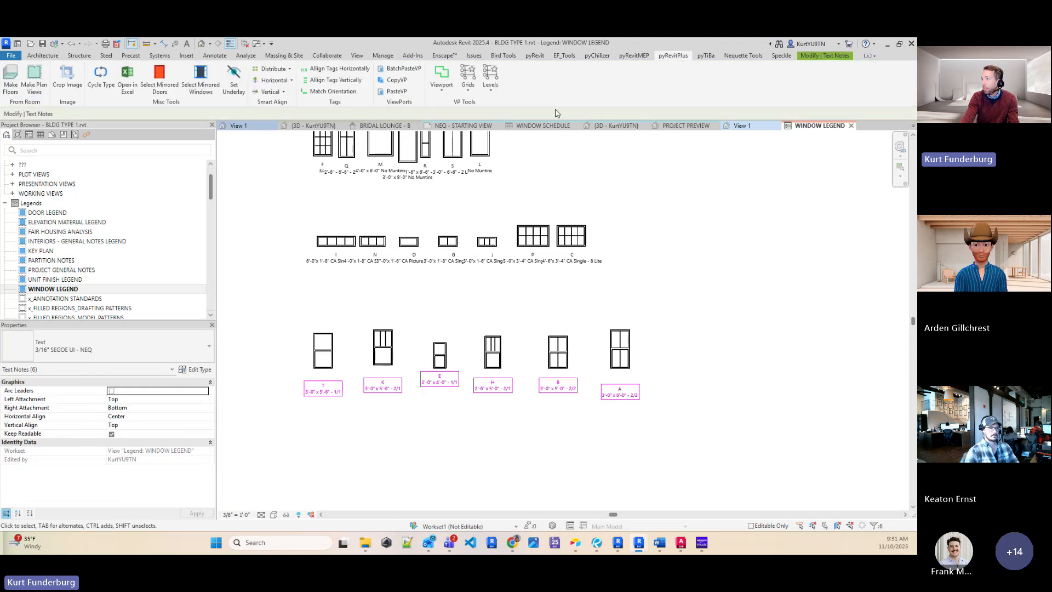
left_click(283, 93)
left_click(277, 135)
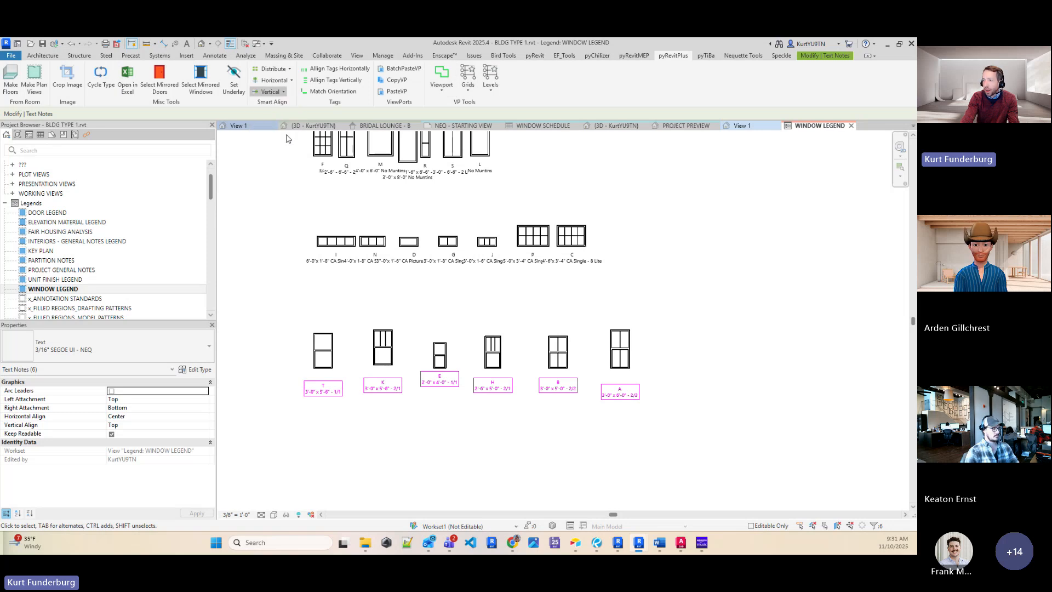
left_click(636, 422)
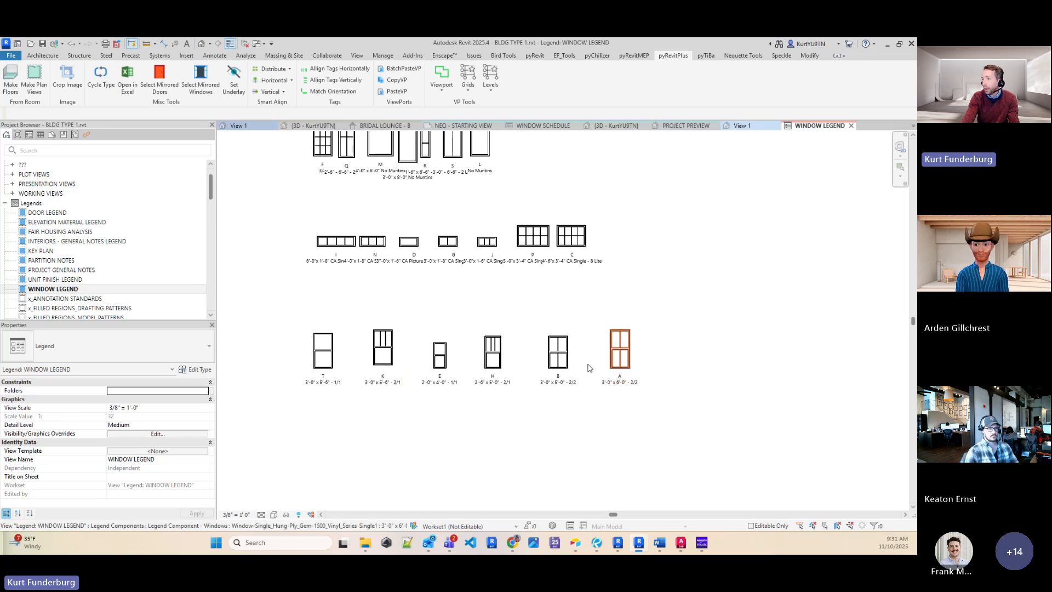
Align the bottom edge of window K with the bottom of window T in the single-hung row, with Multiple Alignment enabled.
middle_click_drag(470, 303, 454, 357)
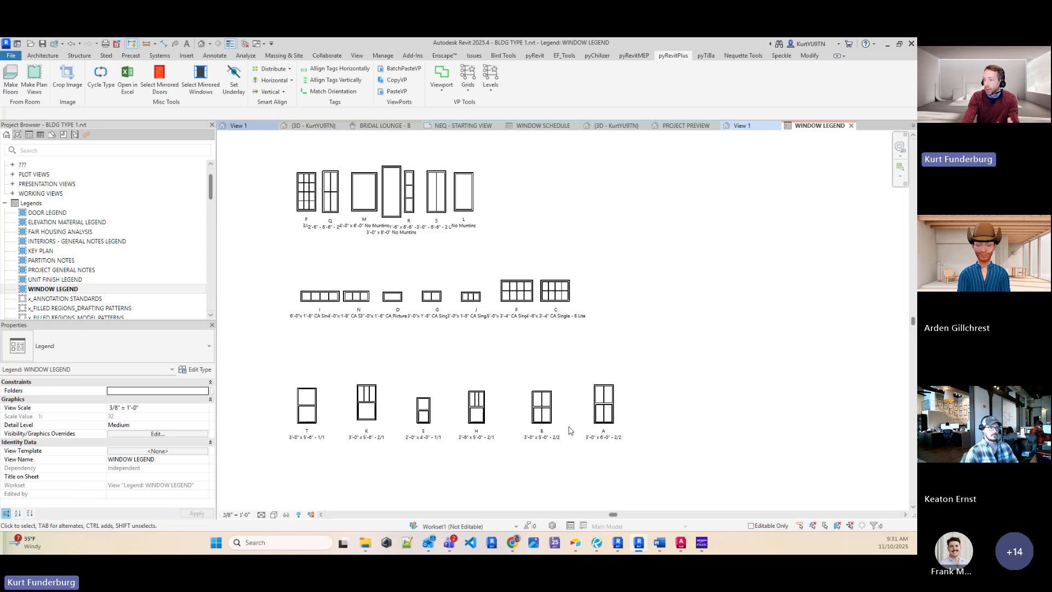
key("a")
key("l")
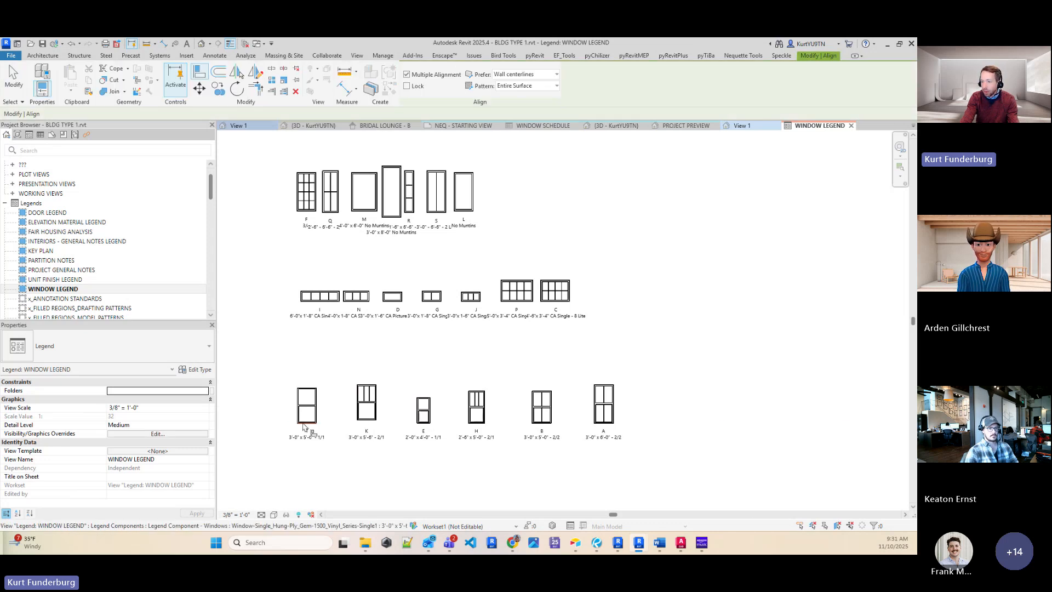
left_click(304, 423)
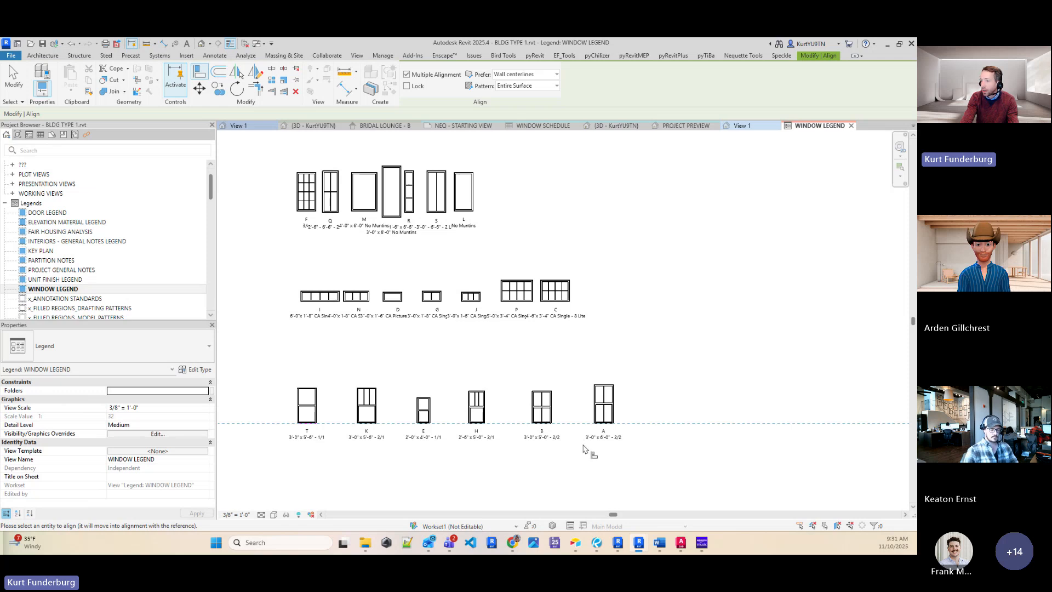
key("Escape")
key("Escape")
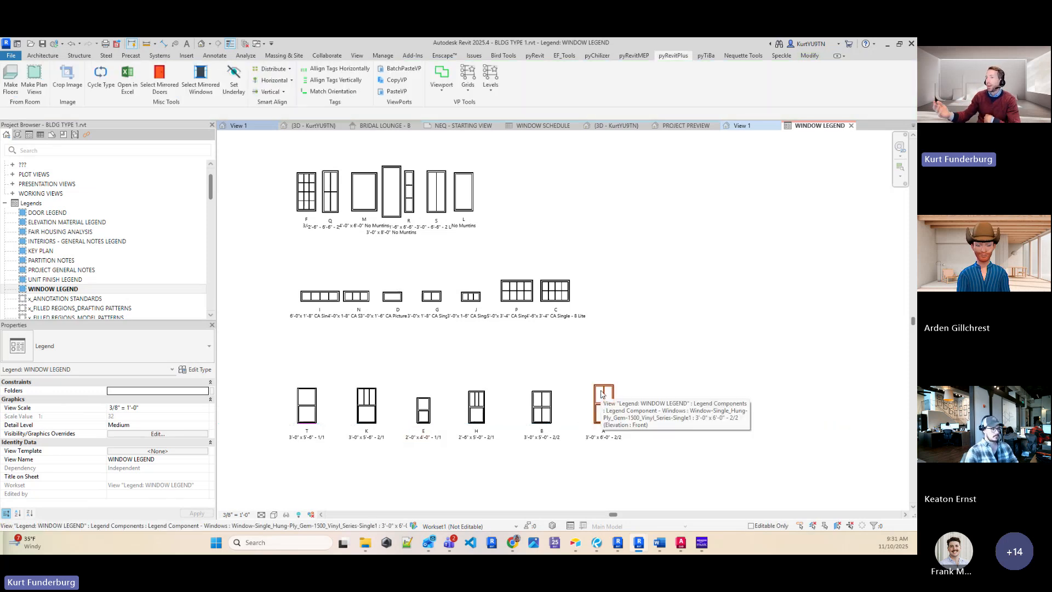
left_click(271, 92)
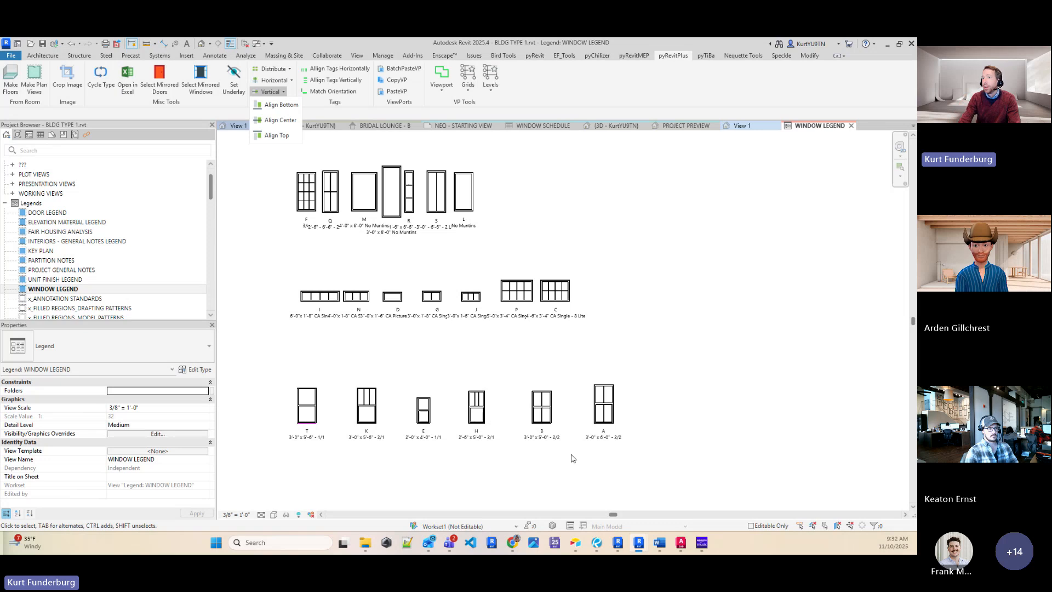
left_click(281, 82)
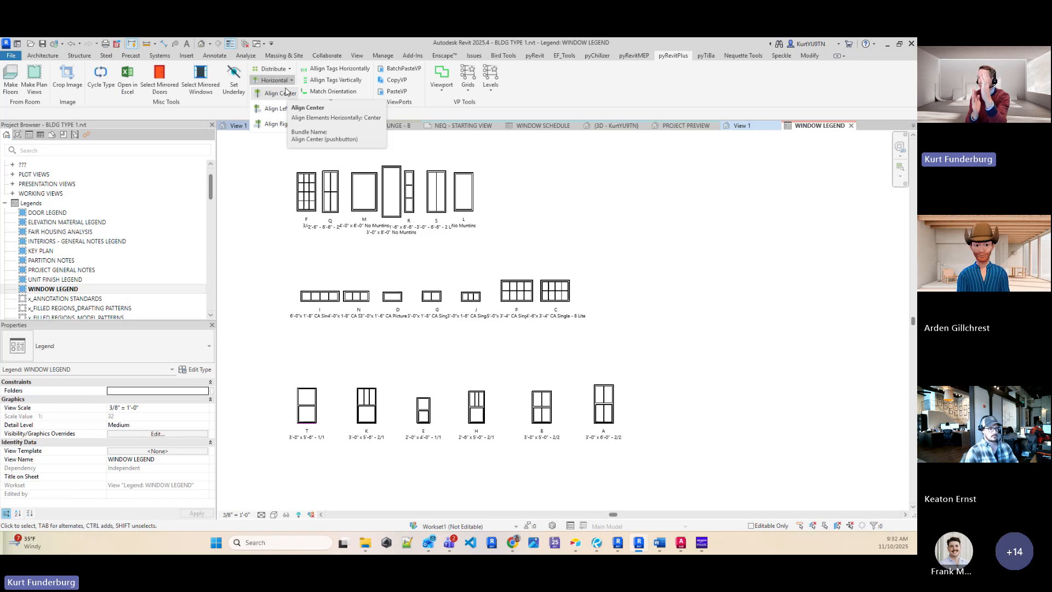
left_click(283, 93)
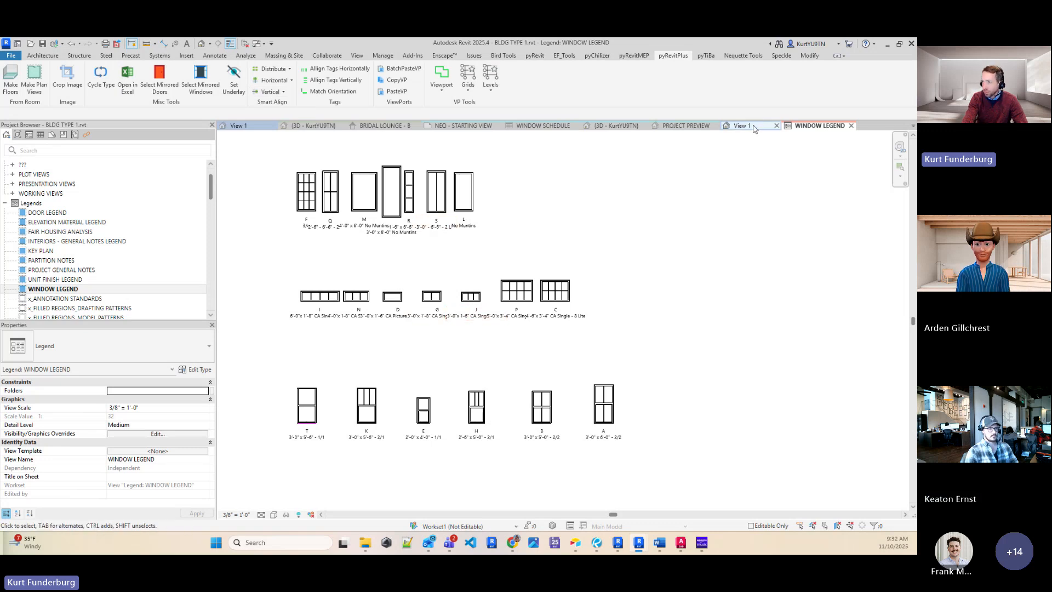
Open the NEQ - STARTING VIEW sheet and examine its window schedule and the window and door legends placed beside the sheet.
left_click(445, 128)
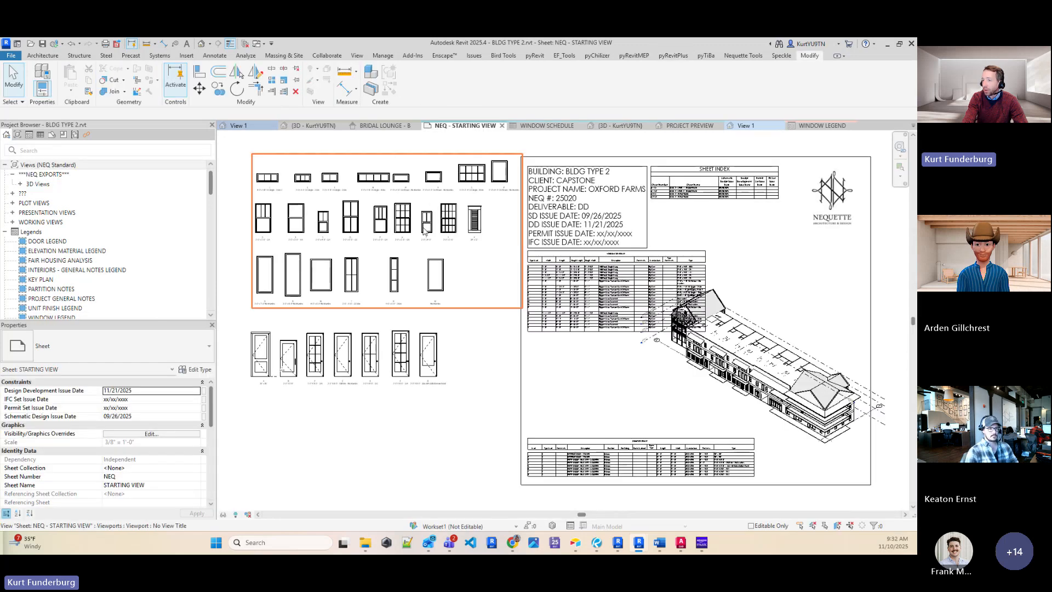
middle_click_drag(483, 267, 513, 277)
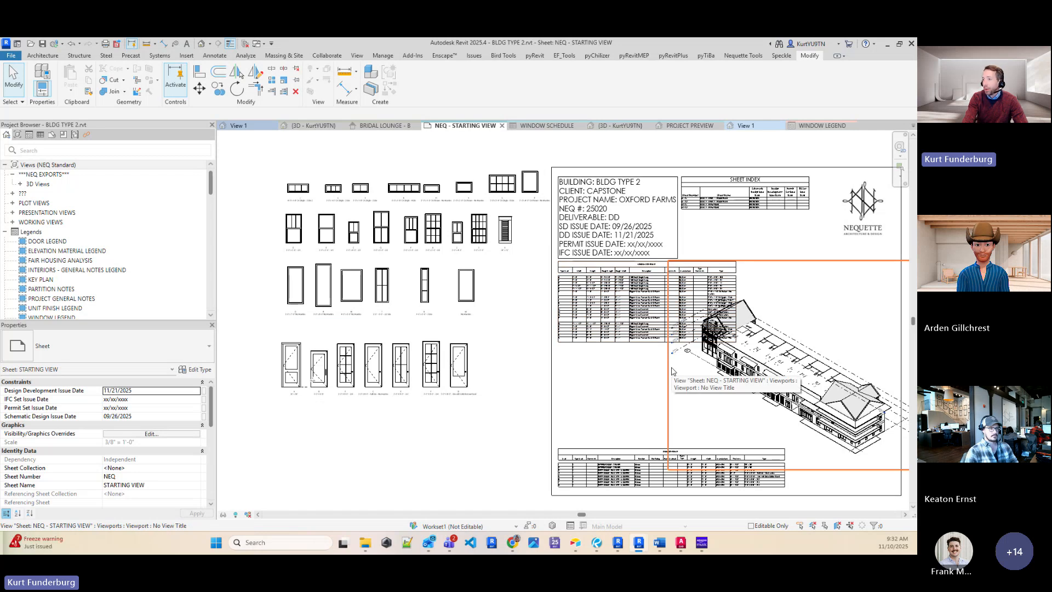
scroll(441, 160, "up", 4)
middle_click_drag(789, 471, 344, 318)
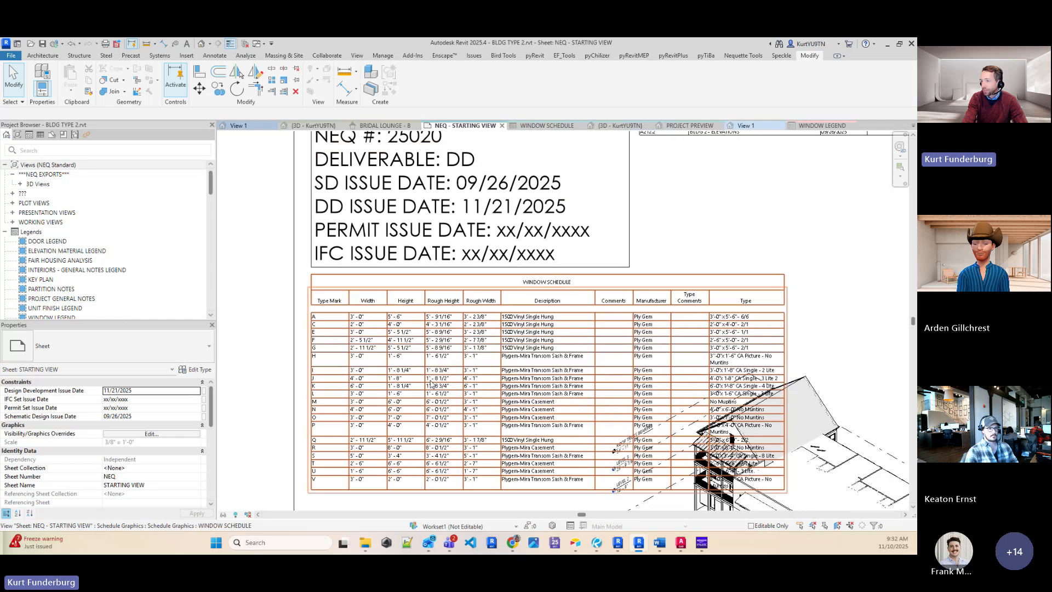
scroll(432, 383, "down", 3)
scroll(432, 382, "up", 2)
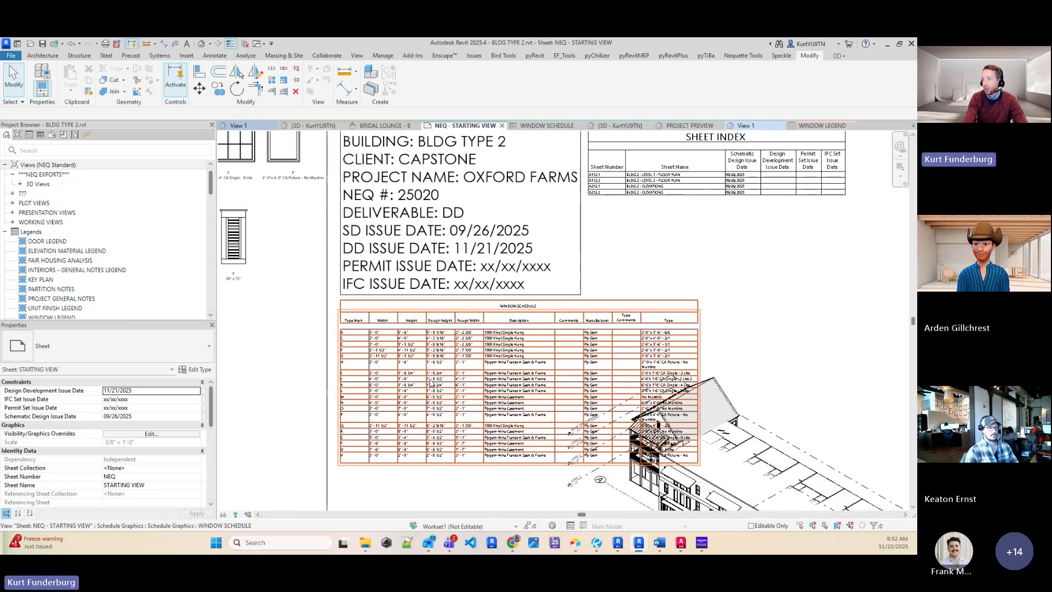
scroll(432, 384, "down", 2)
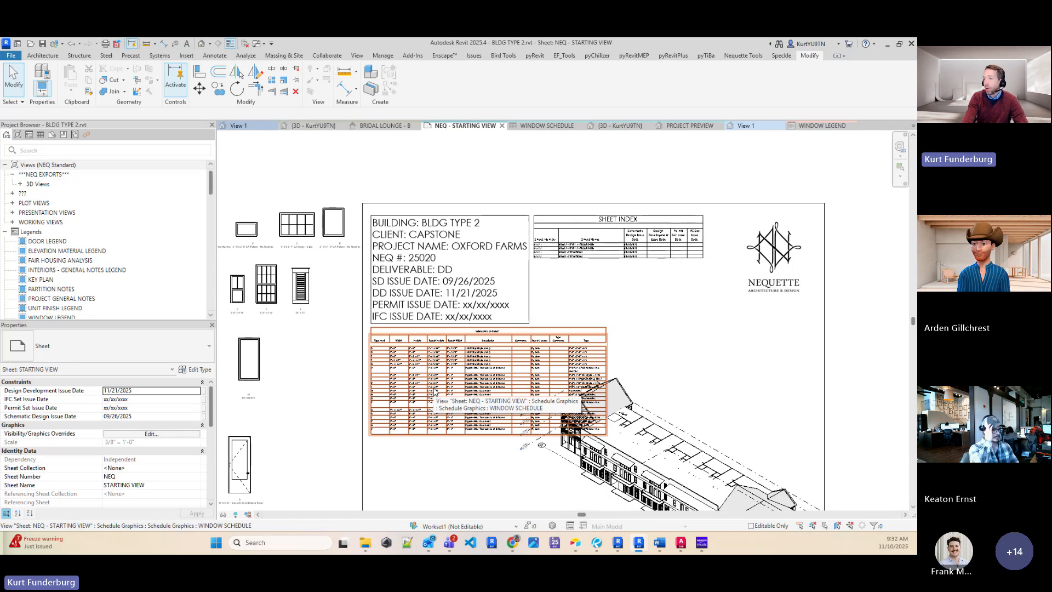
middle_click_drag(510, 395, 723, 384)
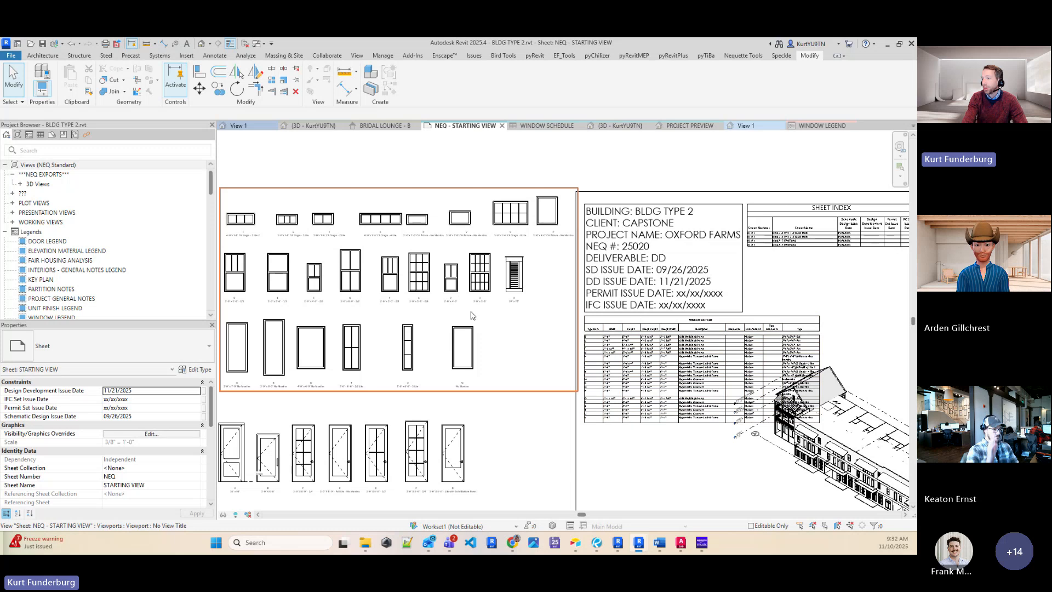
middle_click_drag(468, 314, 500, 316)
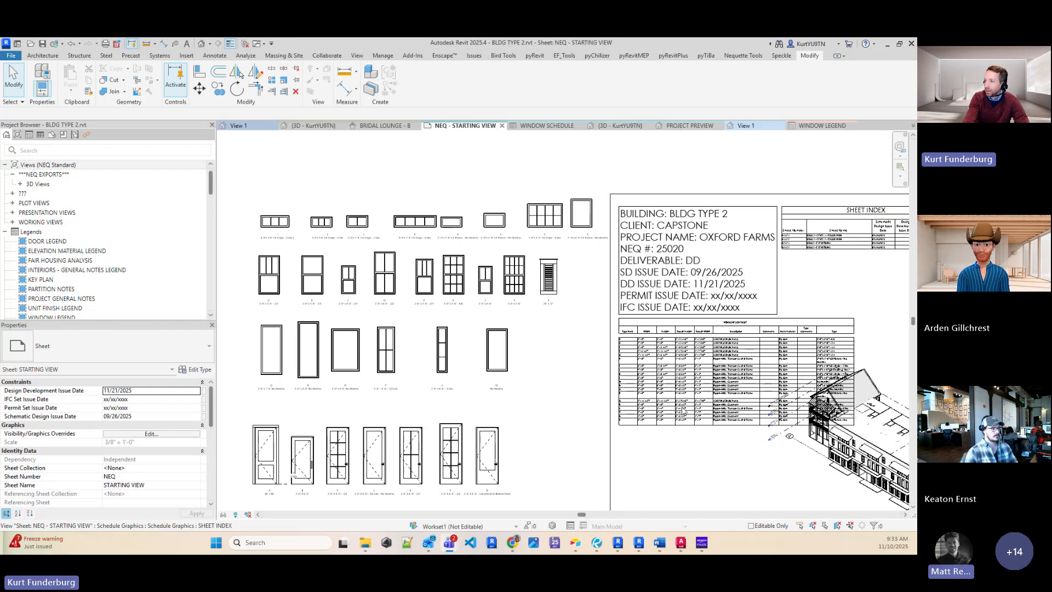
Examine the window schedule's type marks, sizes and types on the sheet, together with the overlapping 3D building view.
middle_click_drag(684, 411, 508, 362)
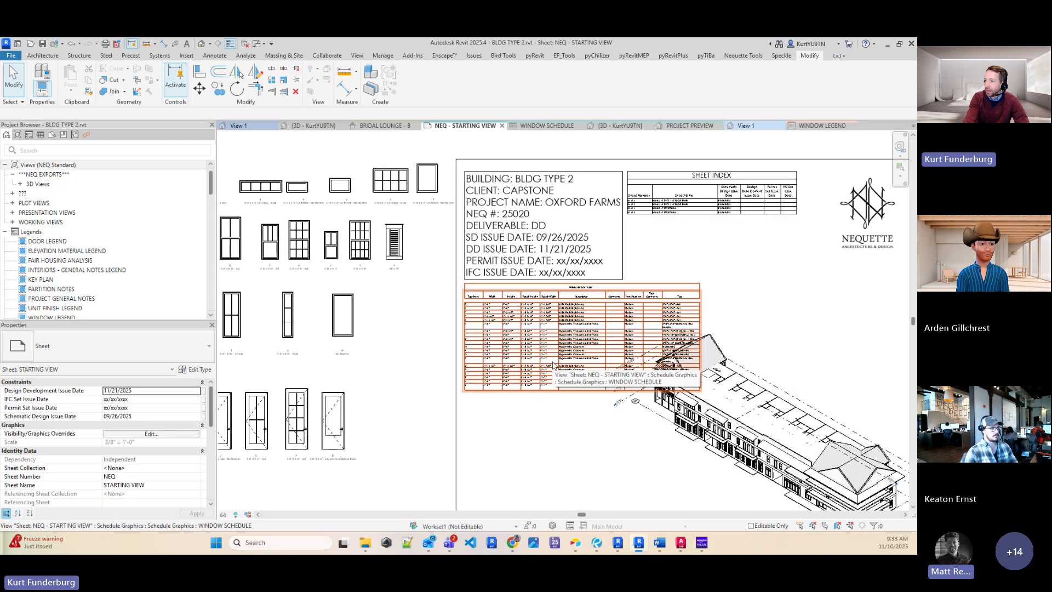
scroll(553, 364, "up", 3)
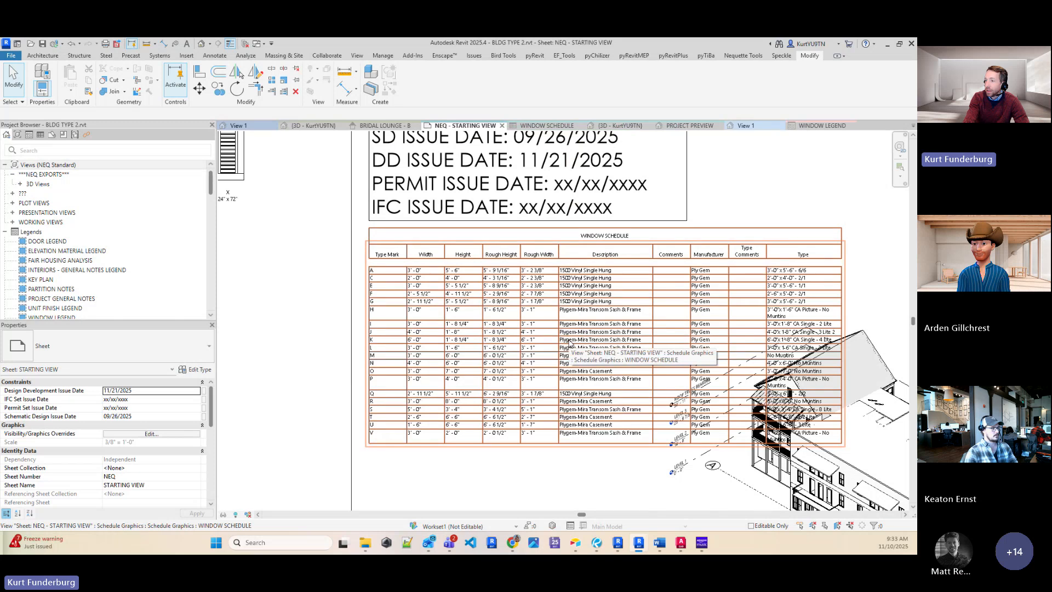
scroll(569, 344, "down", 2)
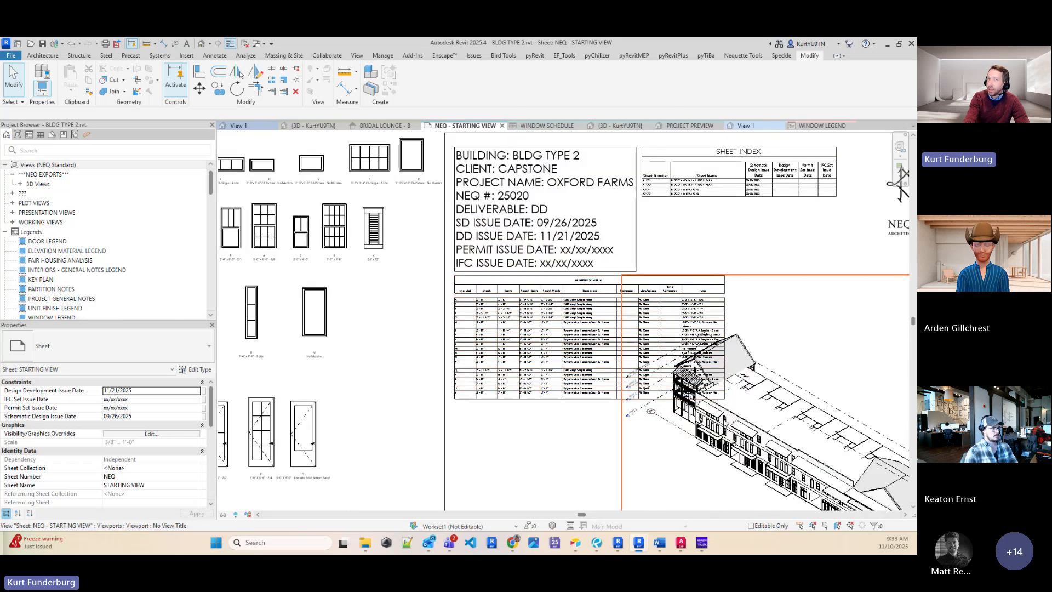
middle_click_drag(718, 426, 380, 388)
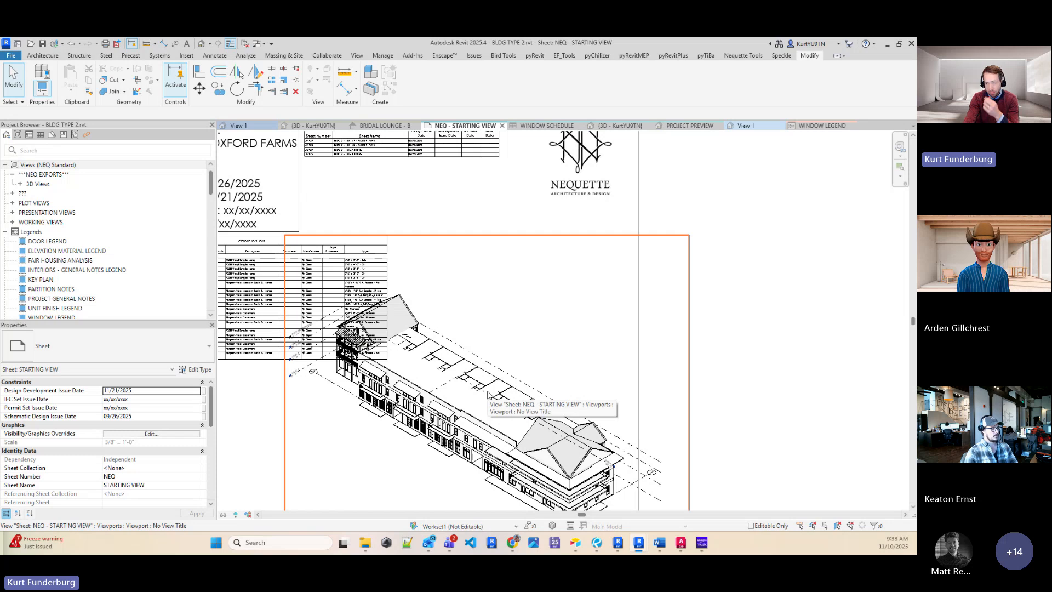
scroll(487, 394, "down", 2)
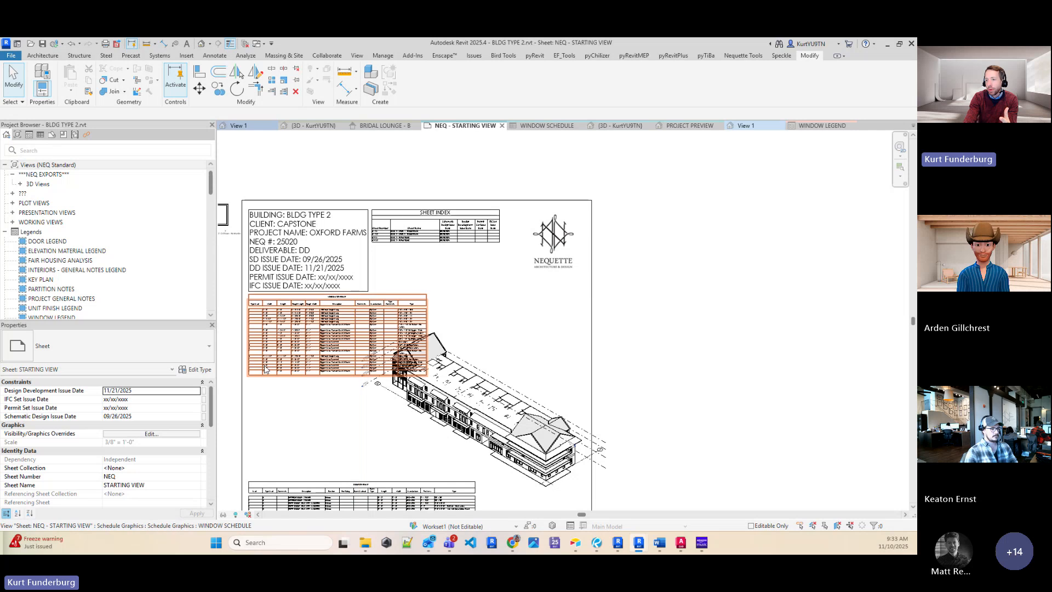
scroll(253, 283, "up", 4)
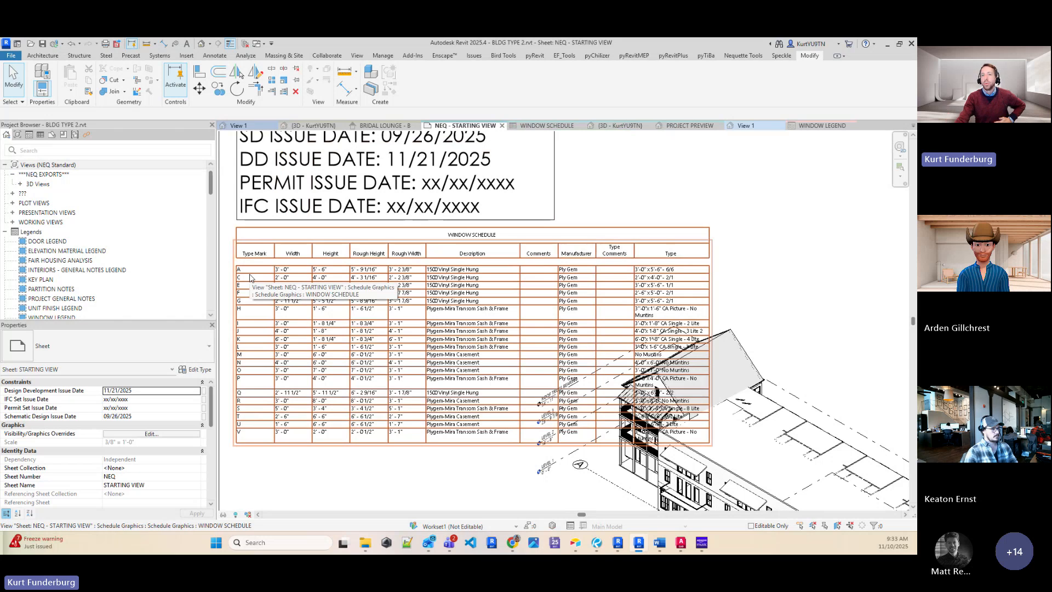
left_click(17, 43)
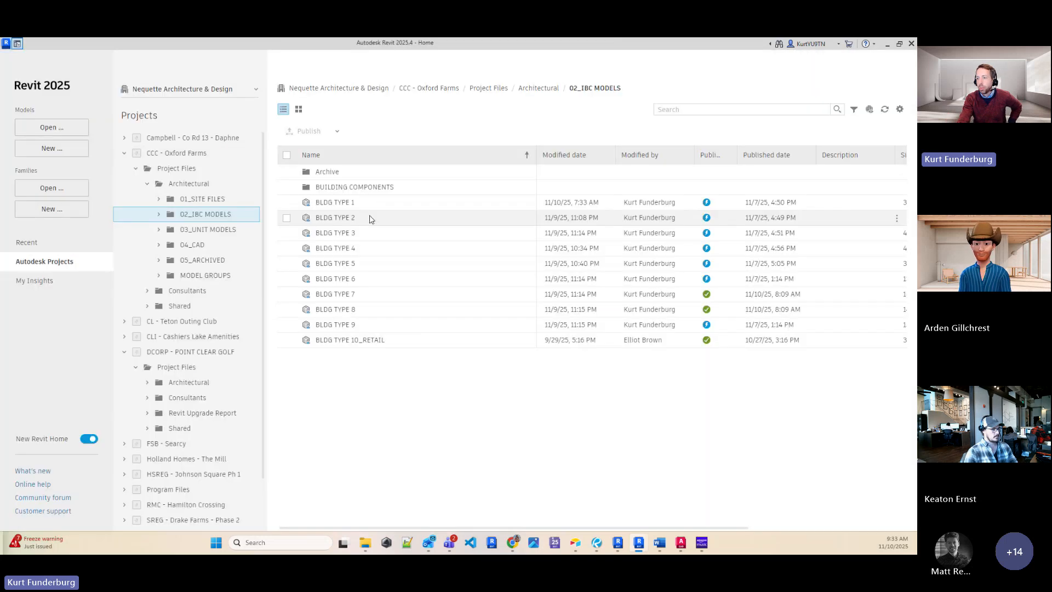
left_click(186, 201)
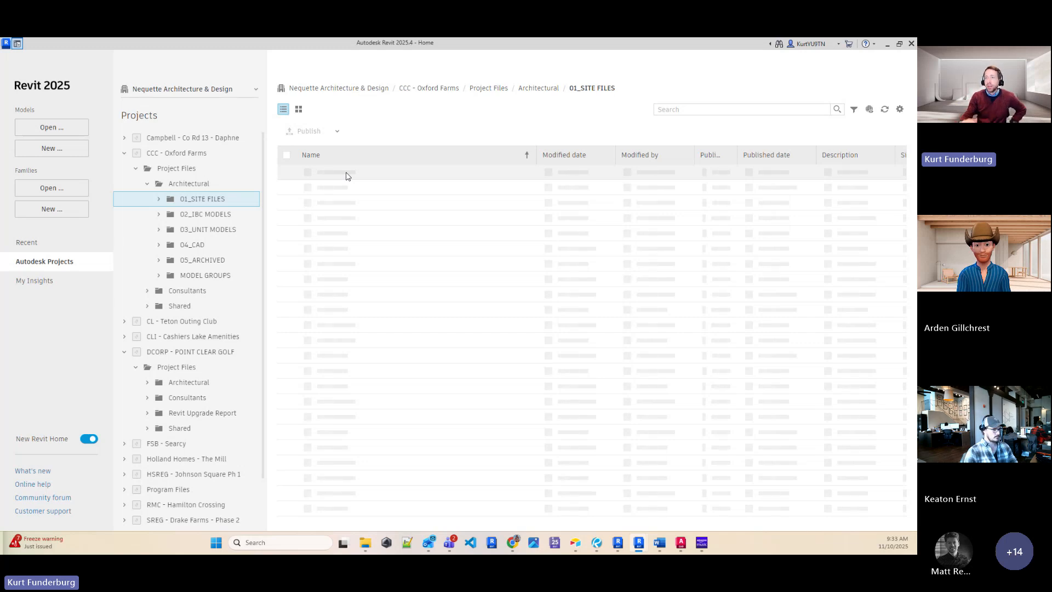
left_click(18, 44)
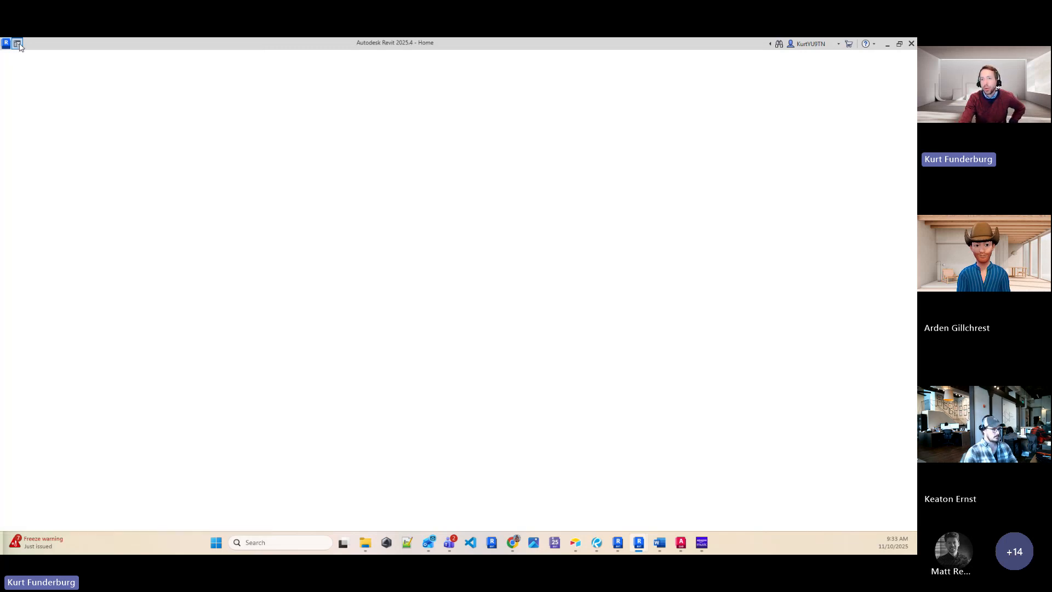
Open the WINDOW SCHEDULE for editing from its placed copy on the starting view sheet.
scroll(579, 364, "down", 6)
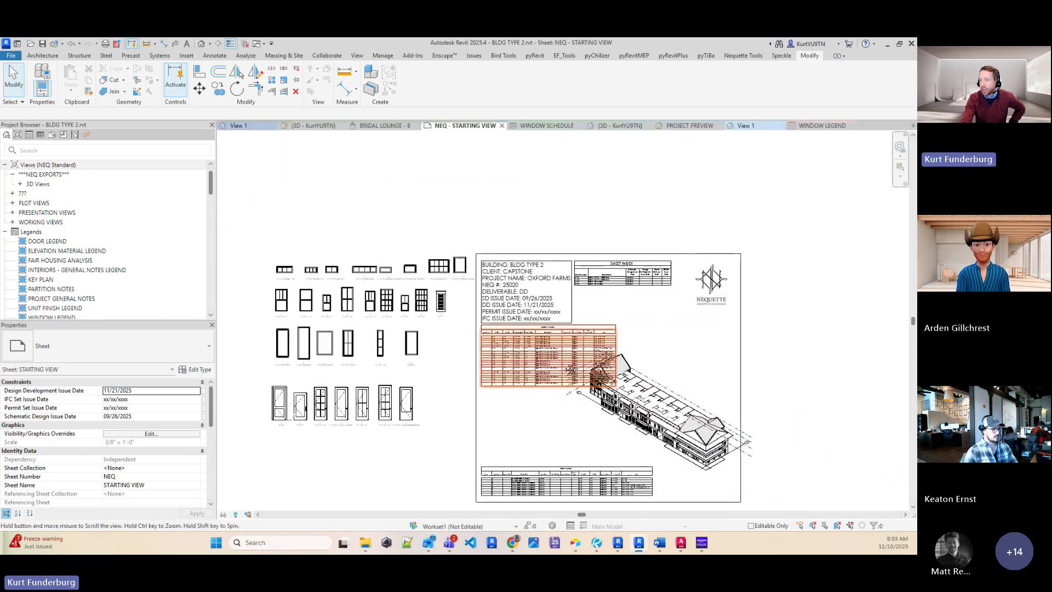
middle_click_drag(579, 364, 605, 368)
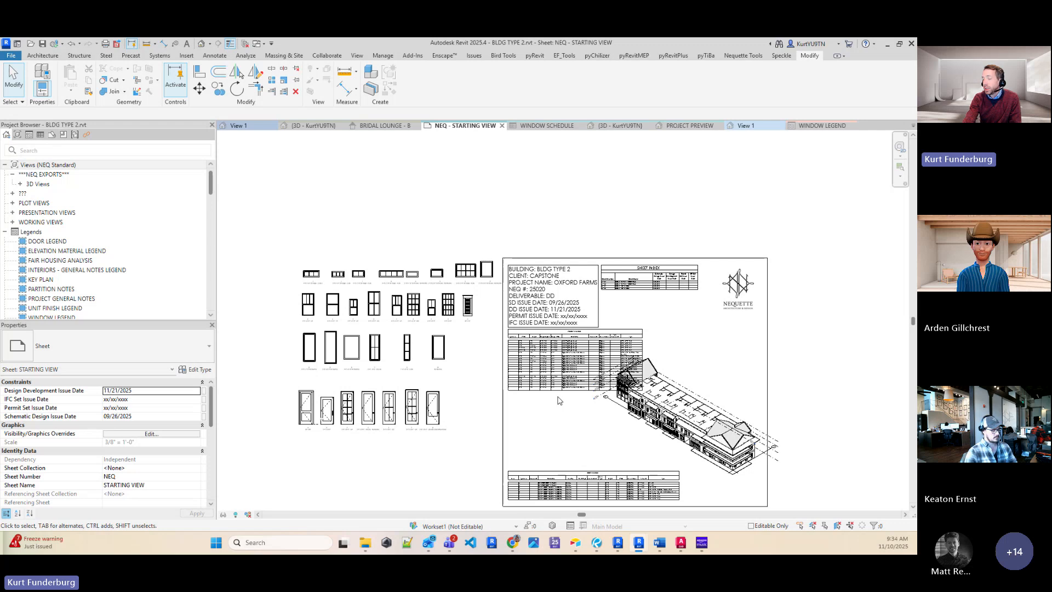
scroll(572, 395, "up", 5)
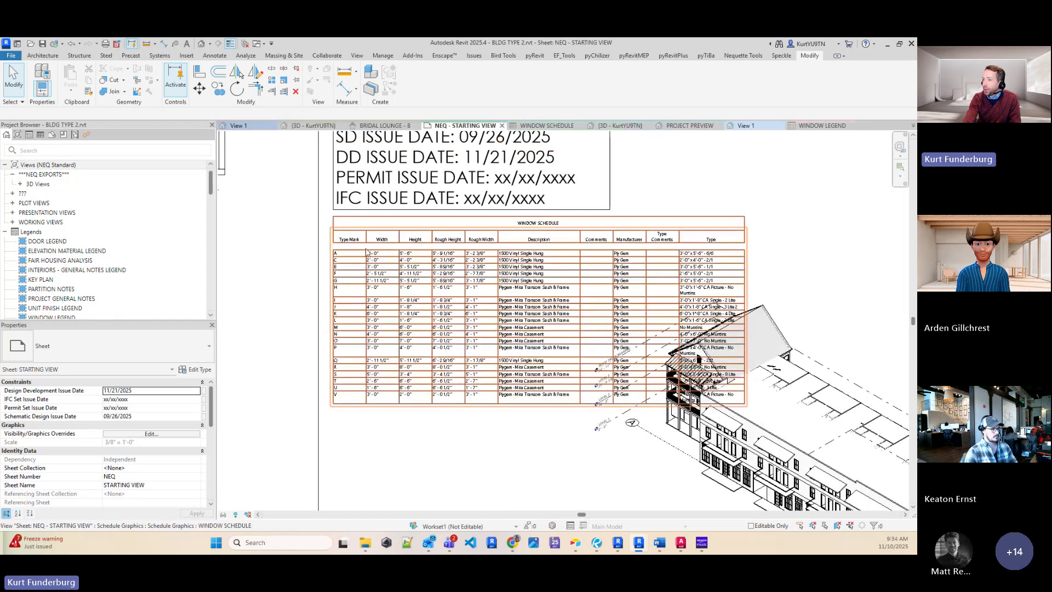
double_click(693, 268)
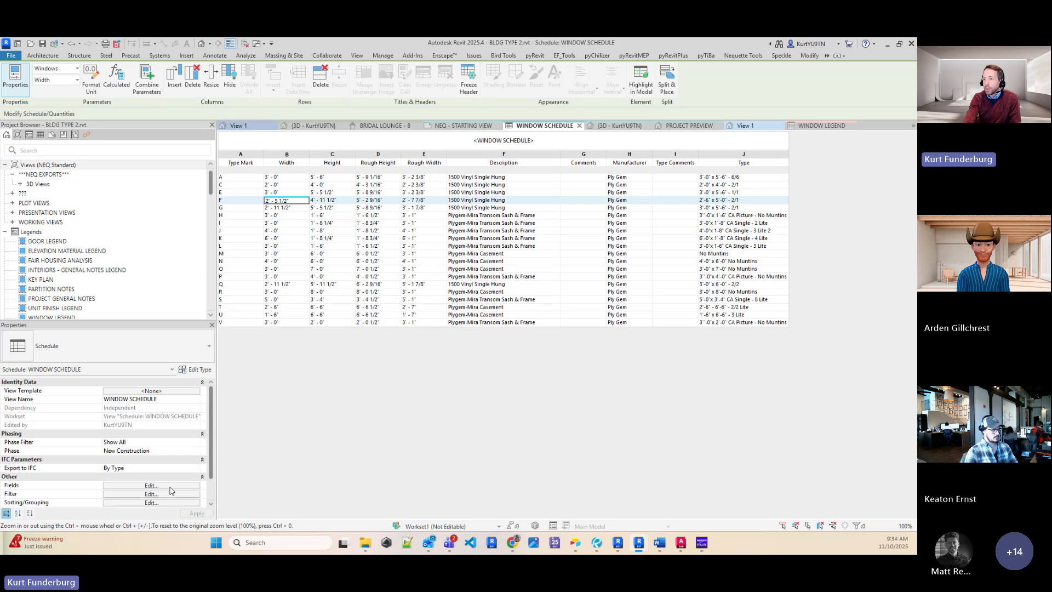
Enable Itemize every instance in the window schedule's Sorting/Grouping settings.
scroll(170, 488, "down", 2)
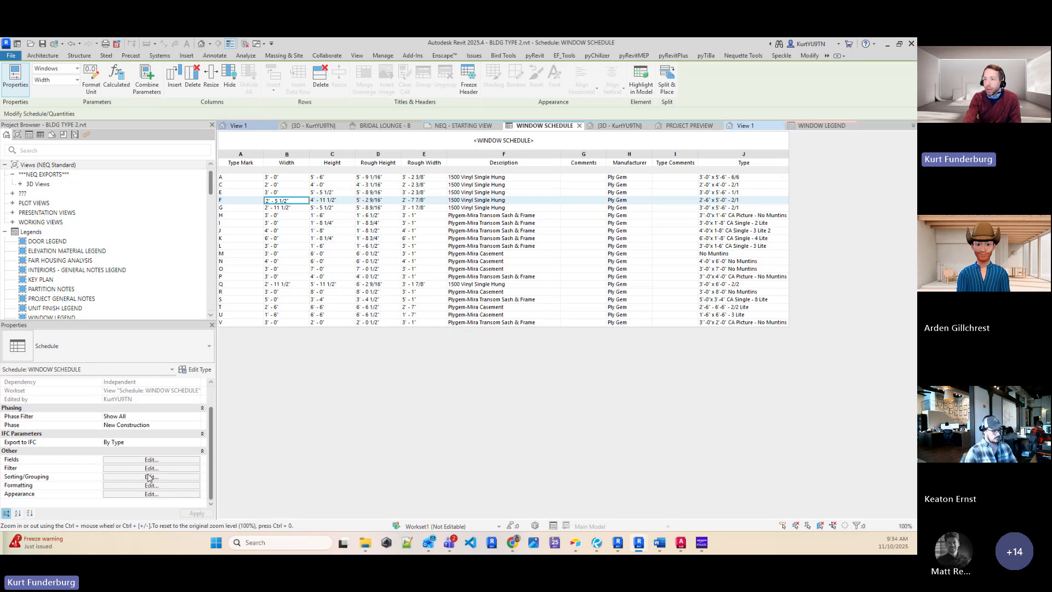
left_click(150, 476)
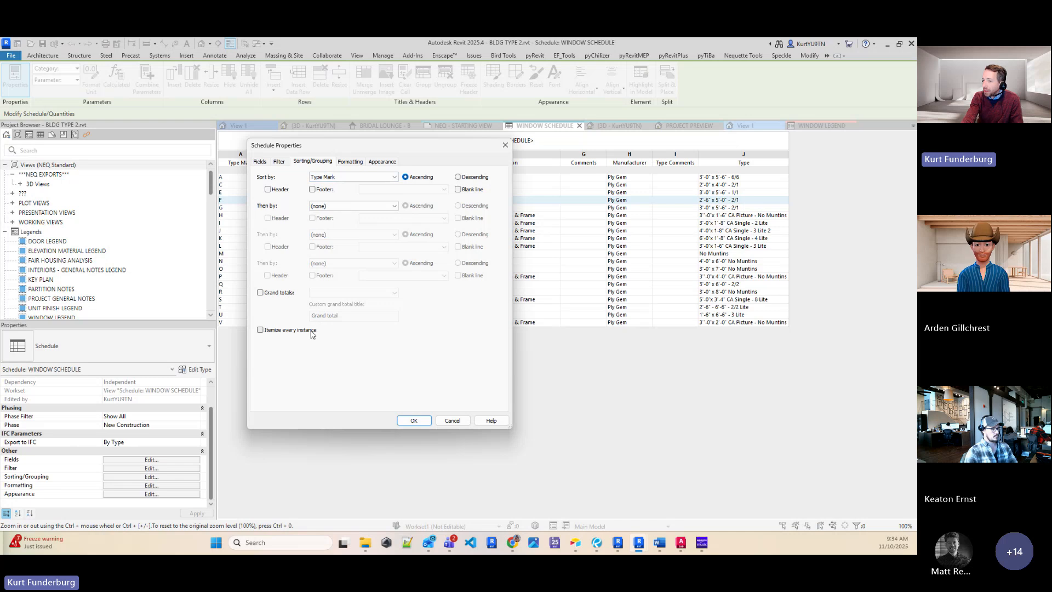
left_click(281, 331)
left_click(414, 421)
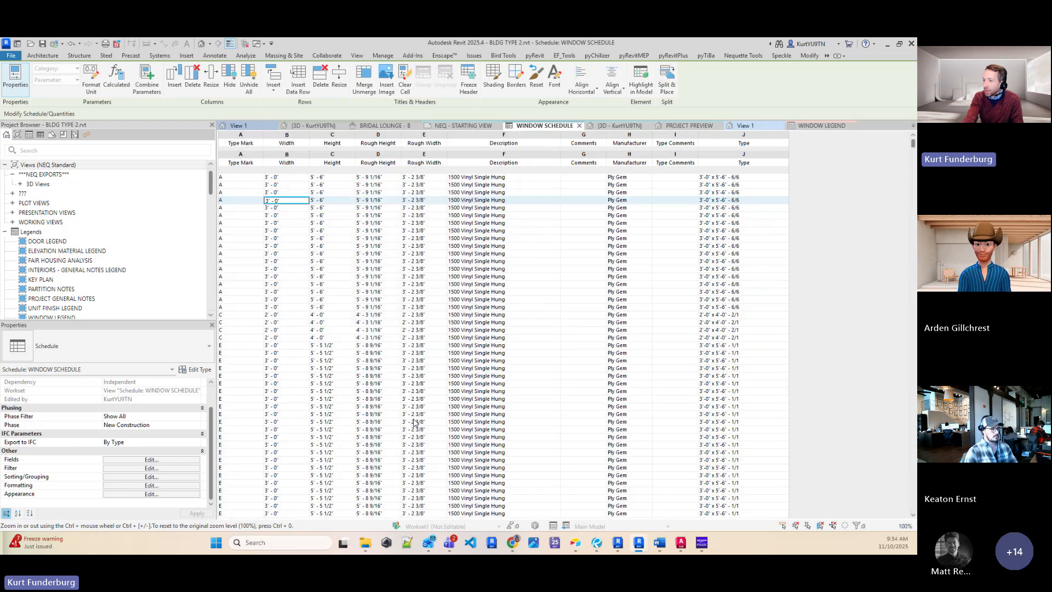
Look through the itemized window rows, disable Itemize every instance again, and check the schedule's field list.
scroll(428, 422, "down", 15)
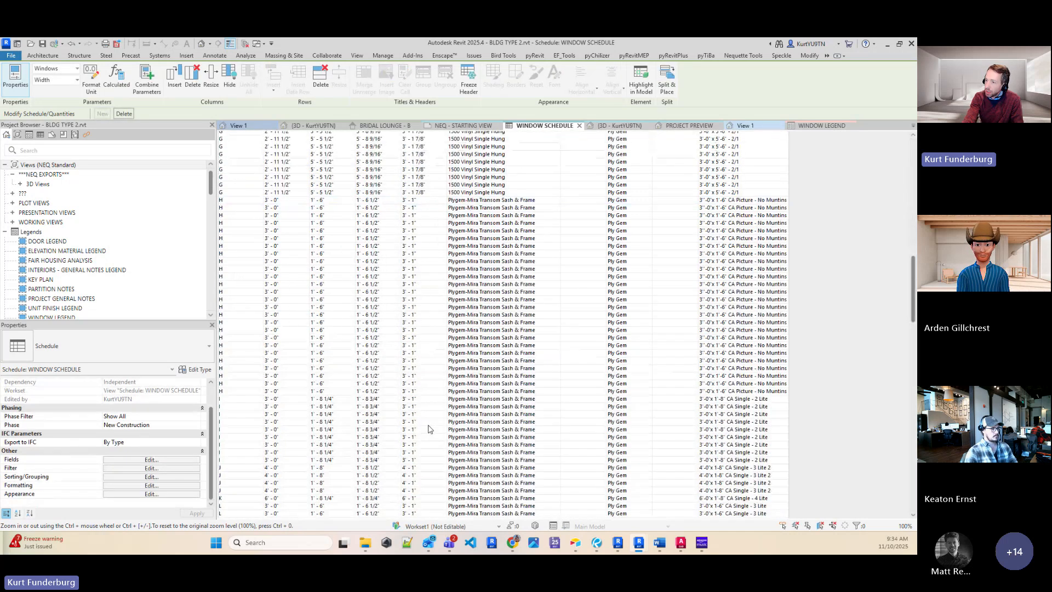
scroll(429, 429, "down", 15)
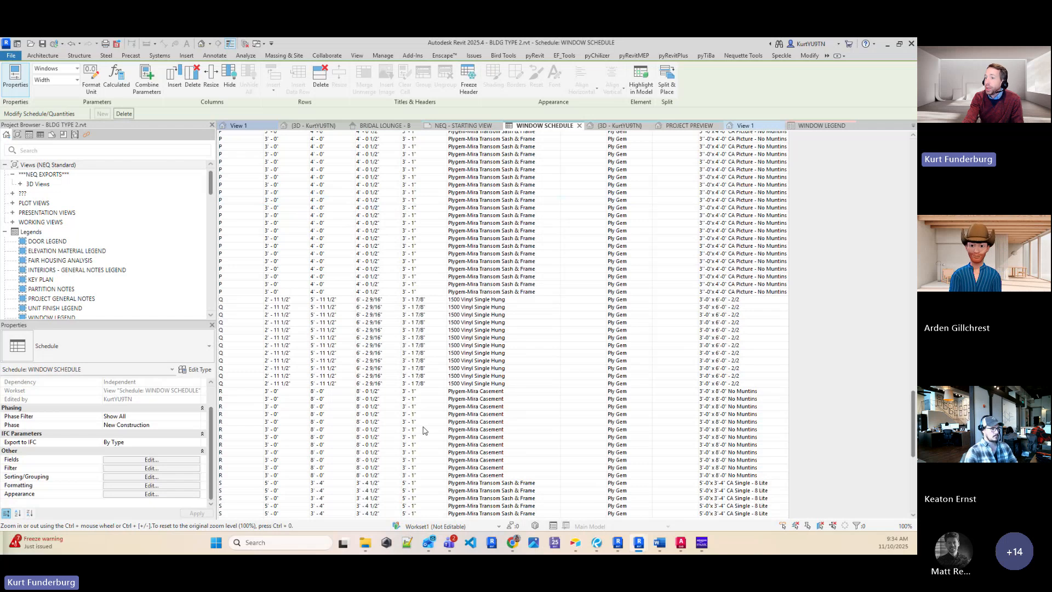
scroll(419, 430, "up", 3)
left_click(151, 477)
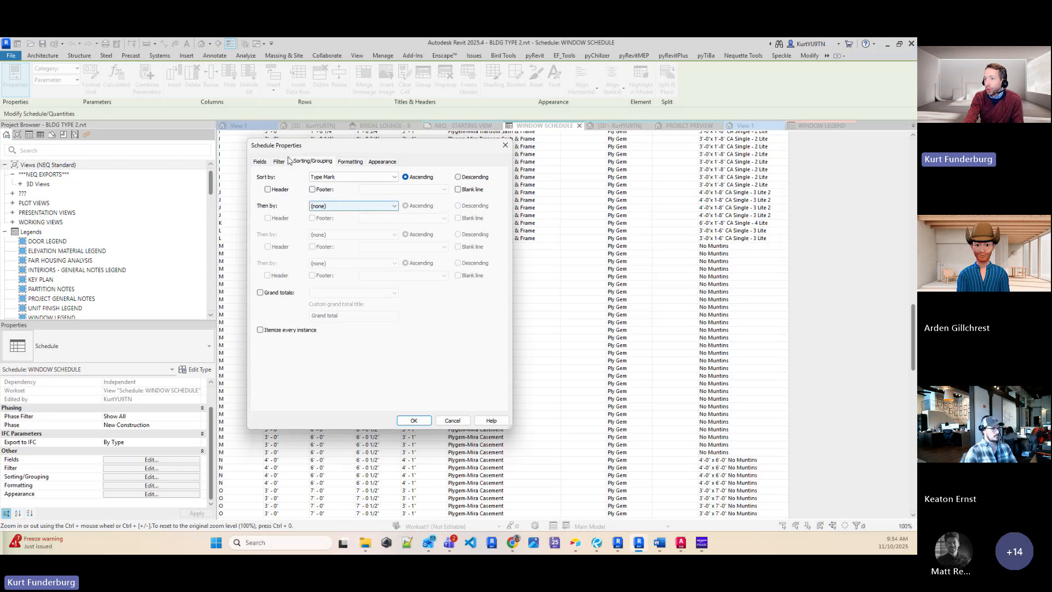
left_click(259, 162)
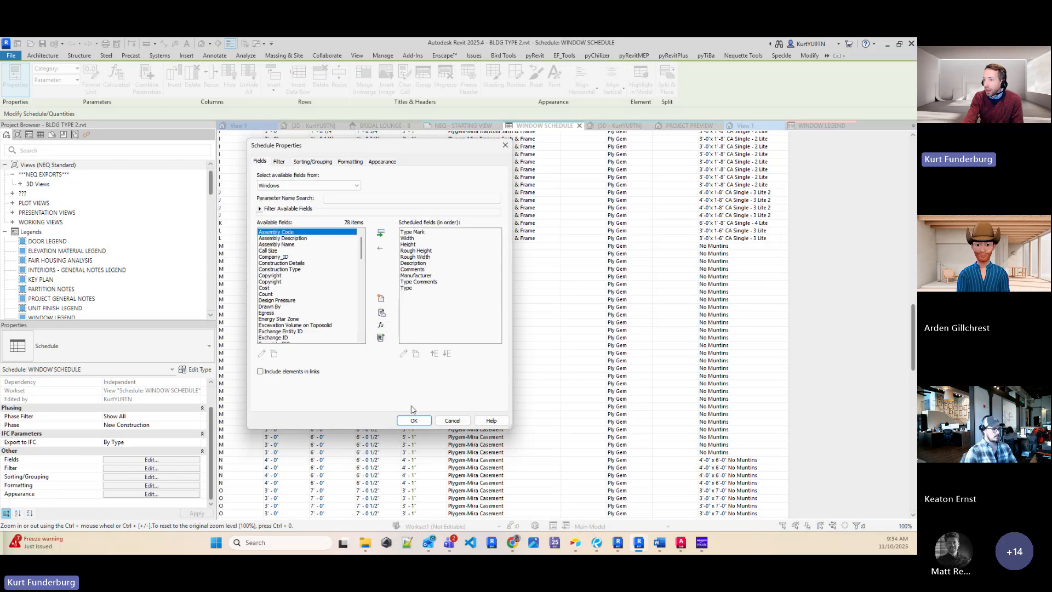
left_click(412, 420)
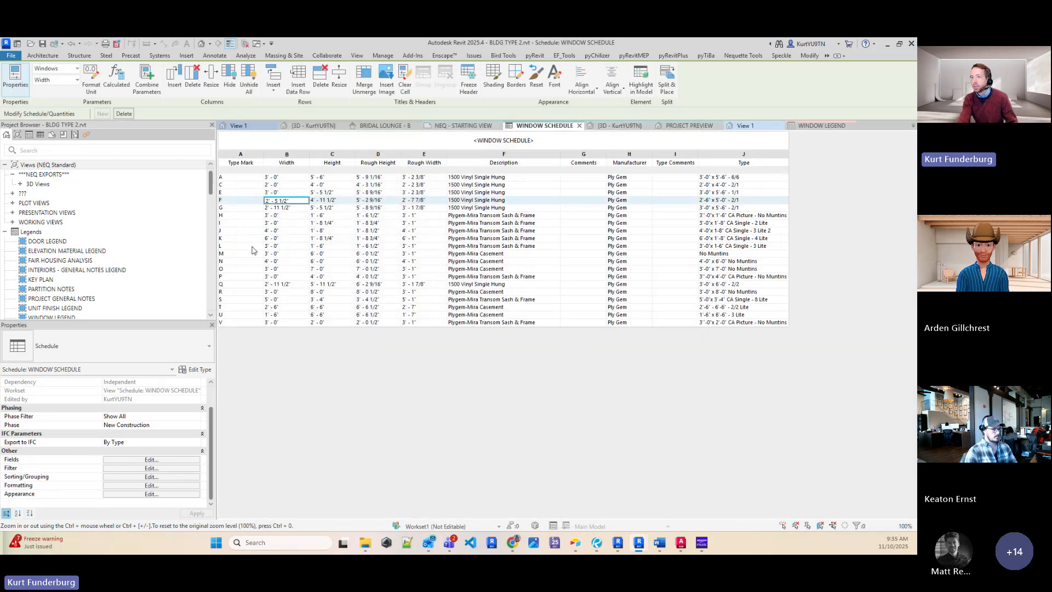
Try to change the type mark of the 2'-6" x 5'-0" - 2/1 single-hung window from the schedule to "a".
left_click(241, 201)
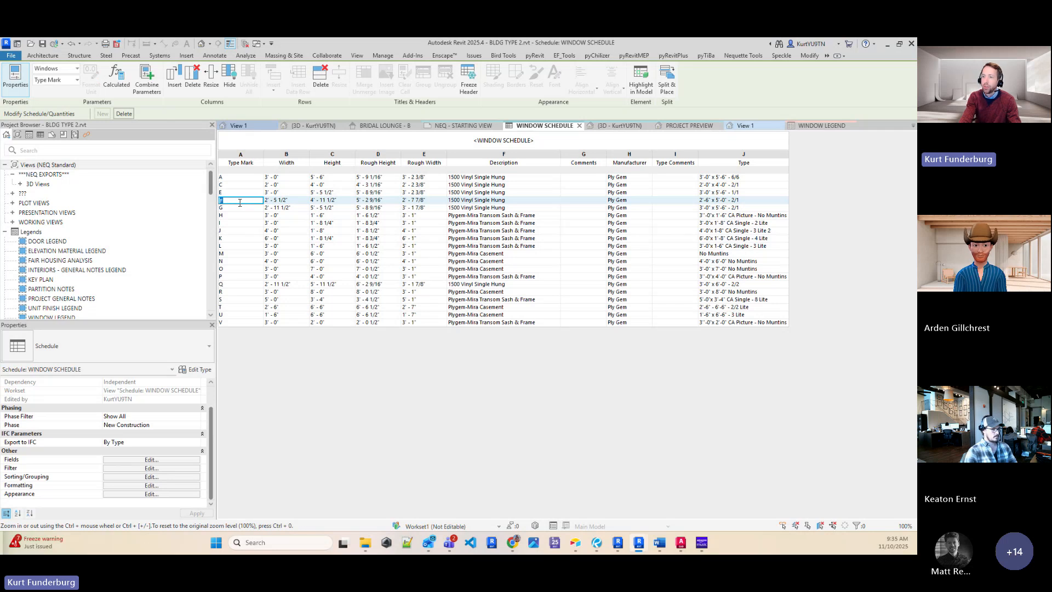
type("a")
key("Return")
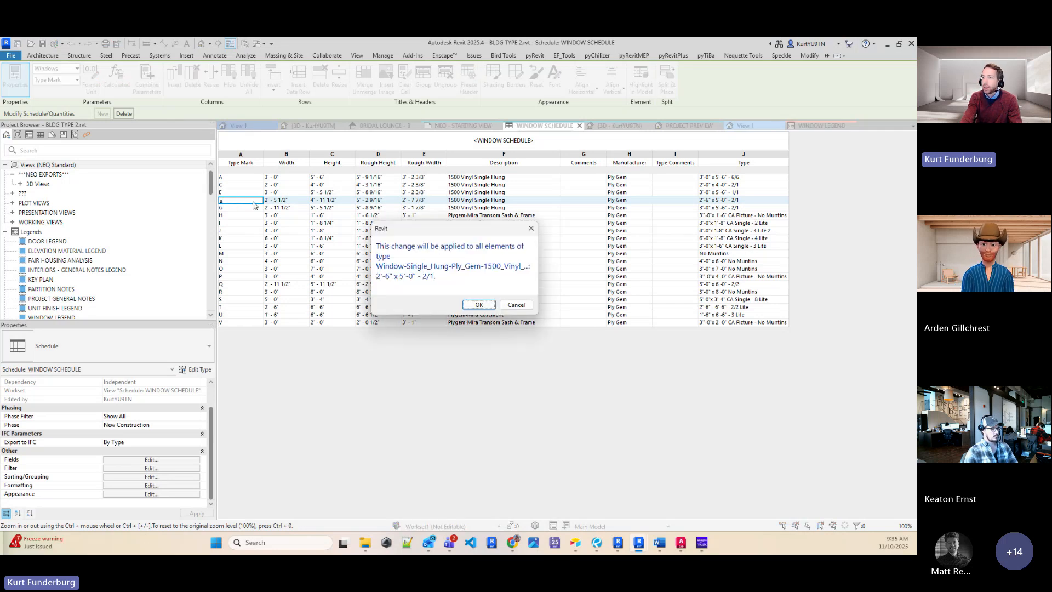
left_click(479, 305)
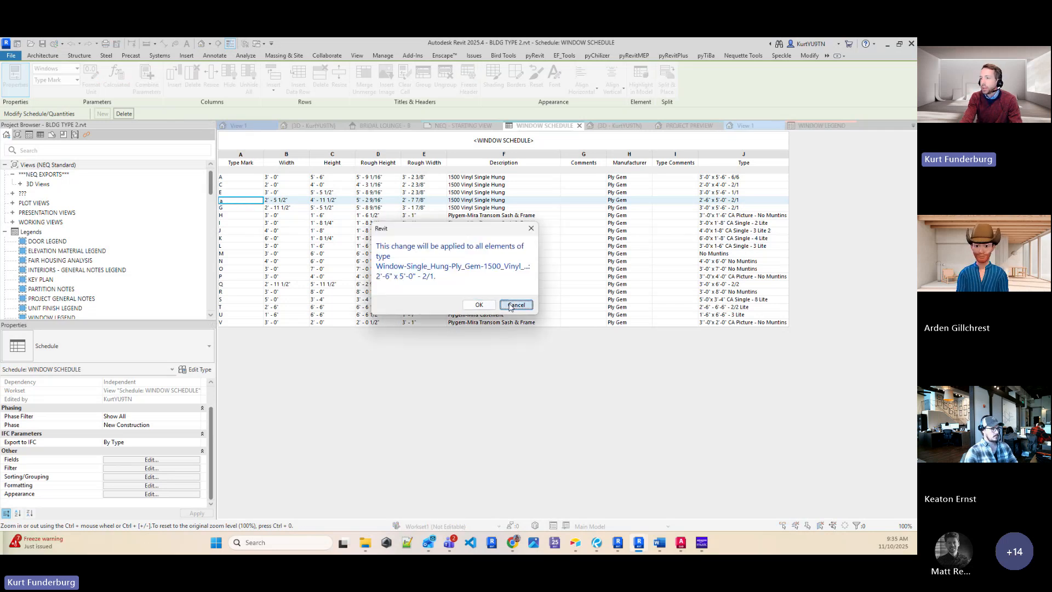
Set the type mark of the 2'-6" x 5'-0" - 2/1 single-hung window to A in the schedule, applying it to the whole type.
left_click(246, 200)
type("A")
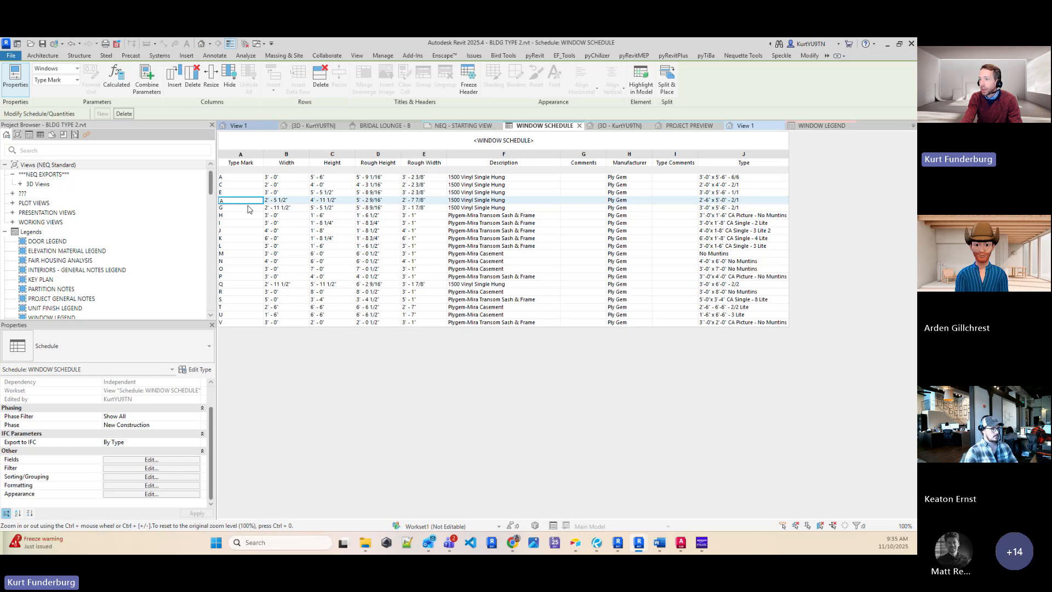
key("Return")
left_click(478, 306)
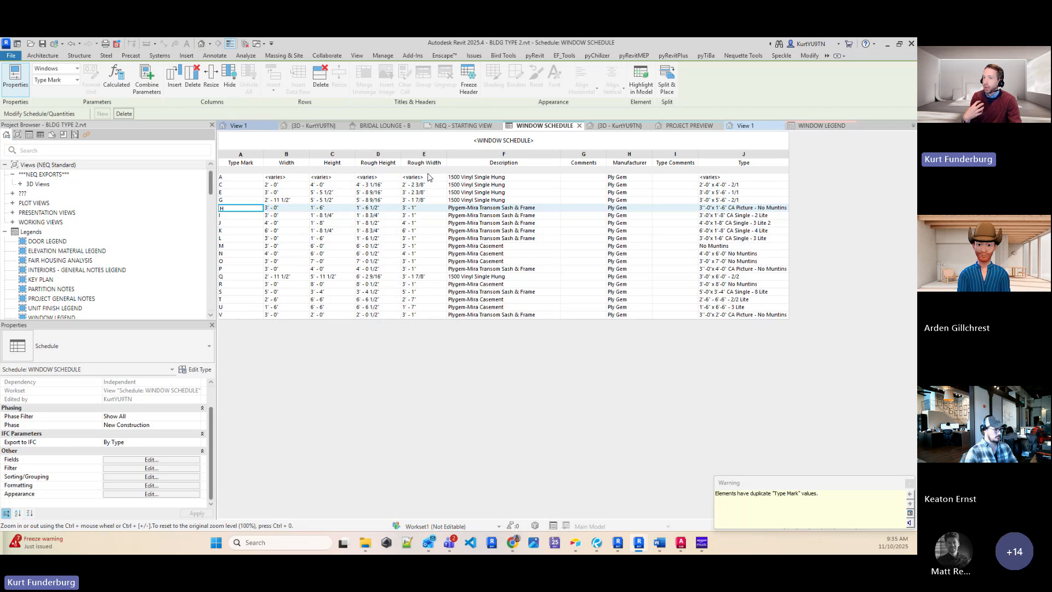
Add Type as the second ascending sort field after Type Mark in the window schedule's Sorting/Grouping settings.
left_click(156, 477)
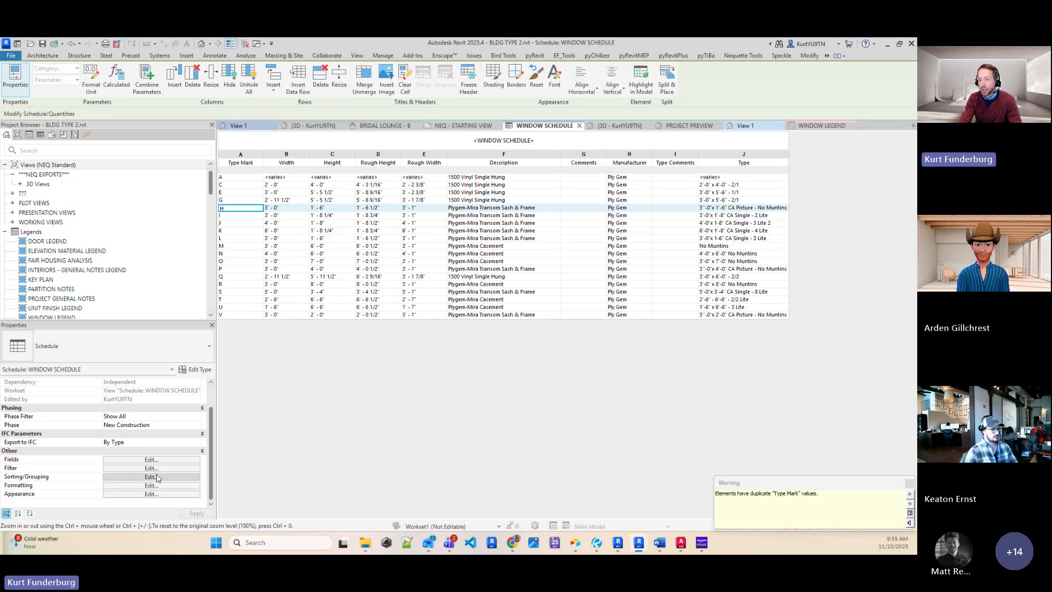
left_click(351, 206)
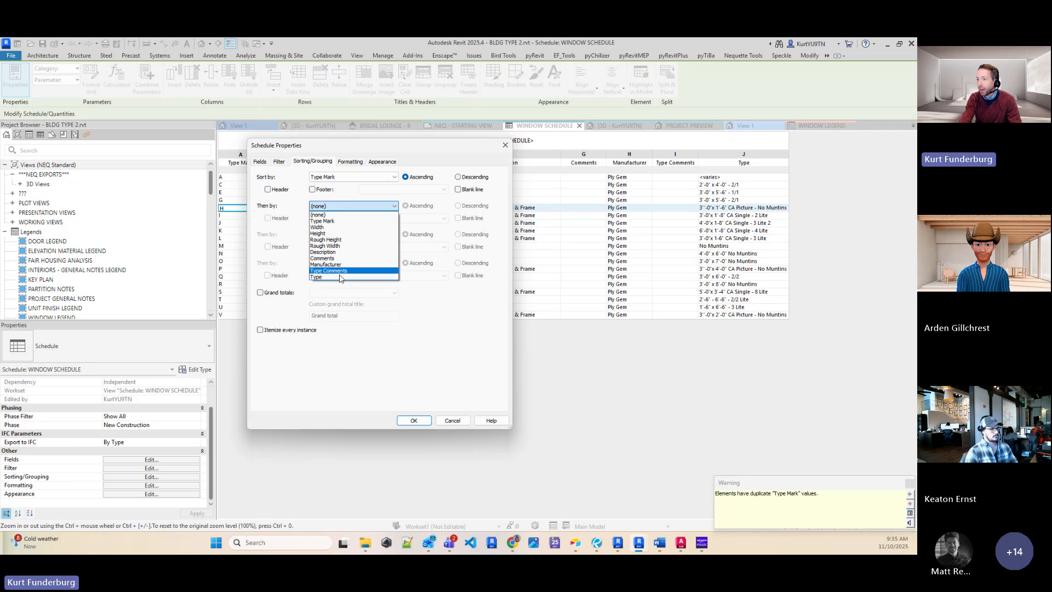
left_click(338, 278)
left_click(343, 206)
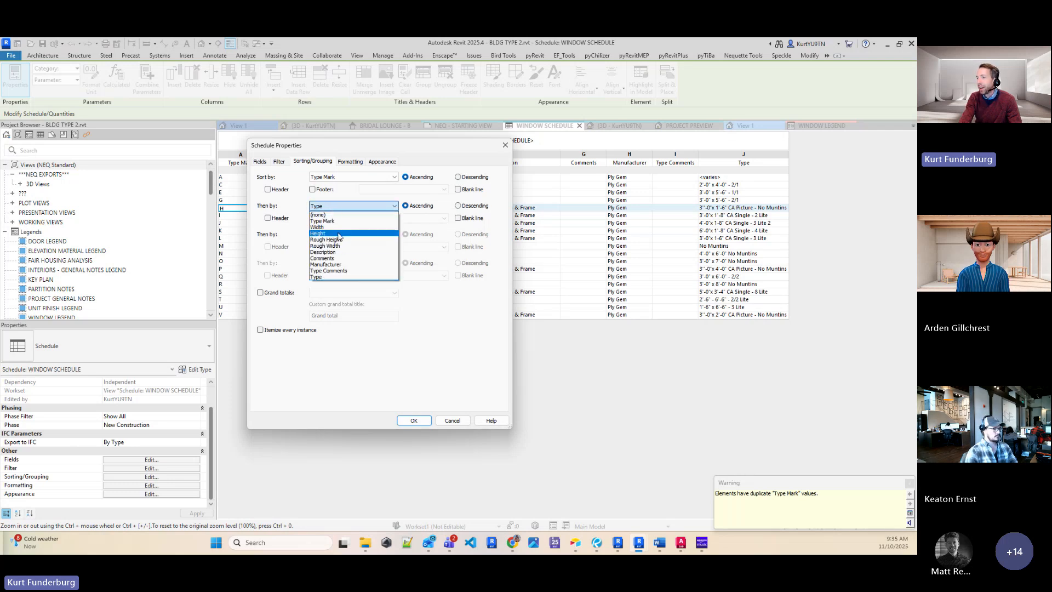
left_click(355, 277)
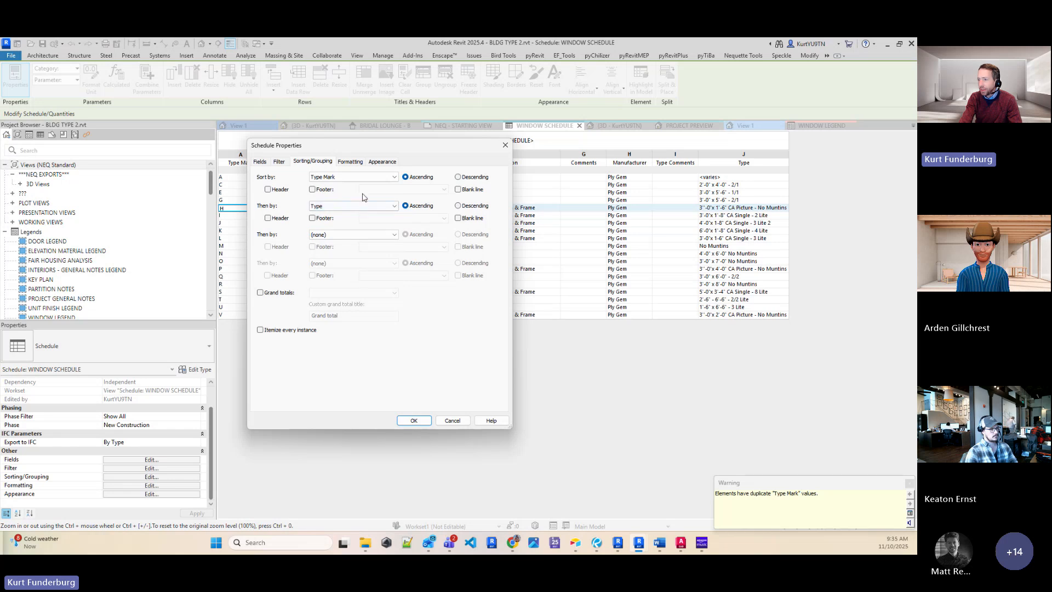
left_click(414, 420)
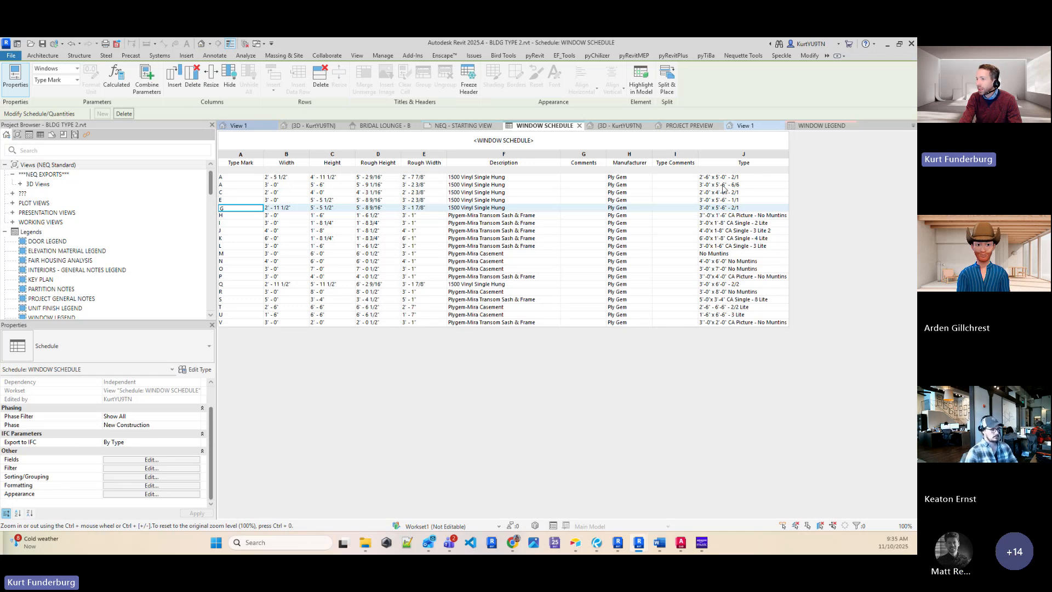
Set the type mark of the 2'-6" x 5'-0" - 2/1 single-hung window to B in the schedule.
left_click(230, 178)
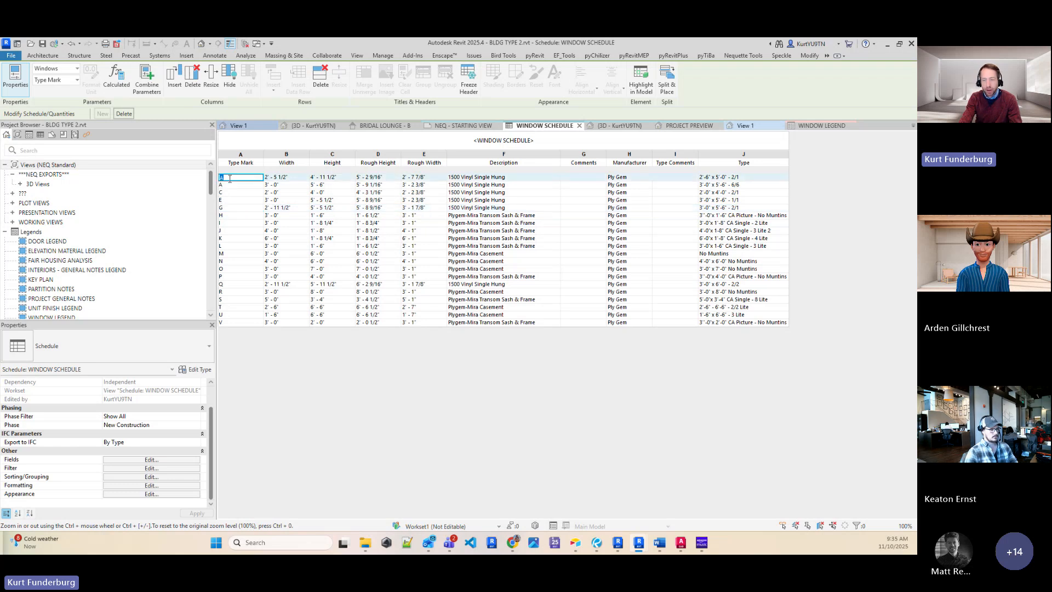
type("B")
key("Return")
left_click(478, 306)
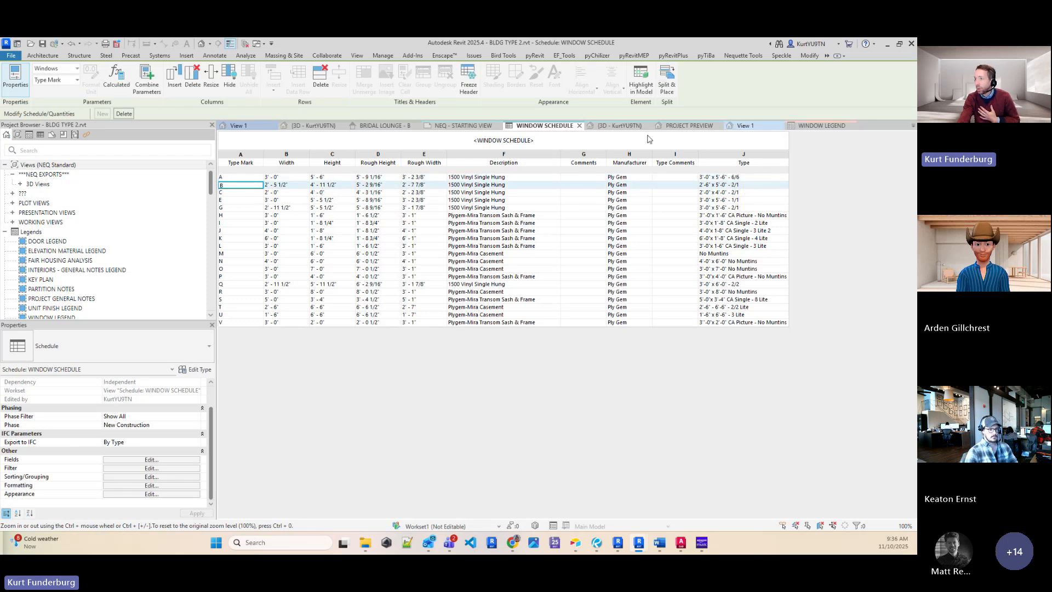
Return to the STARTING VIEW sheet and activate the placed window legend for editing.
left_click(462, 126)
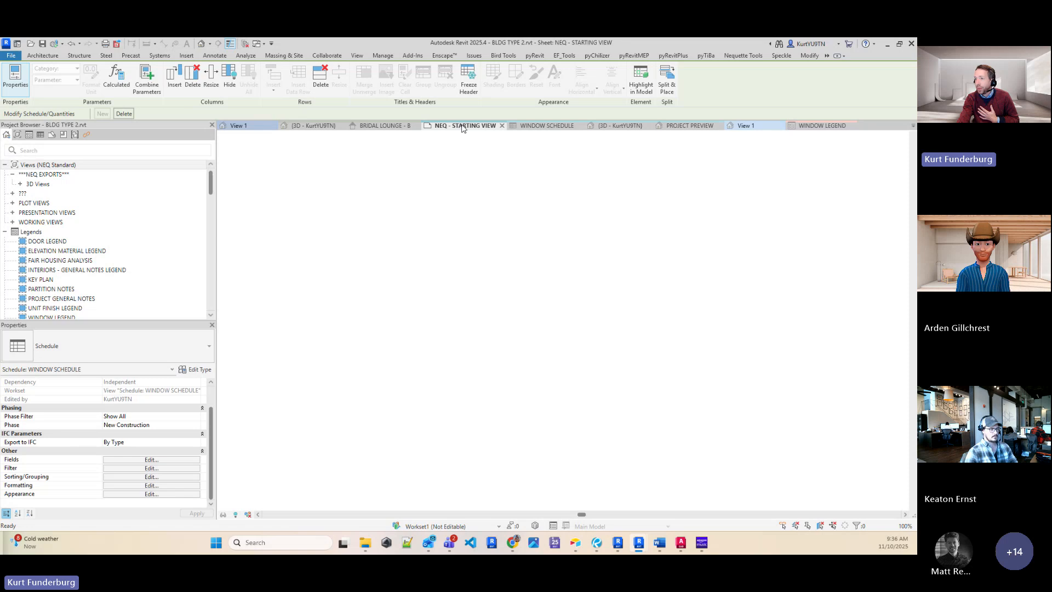
scroll(466, 239, "down", 3)
middle_click_drag(466, 238, 675, 303)
double_click(300, 203)
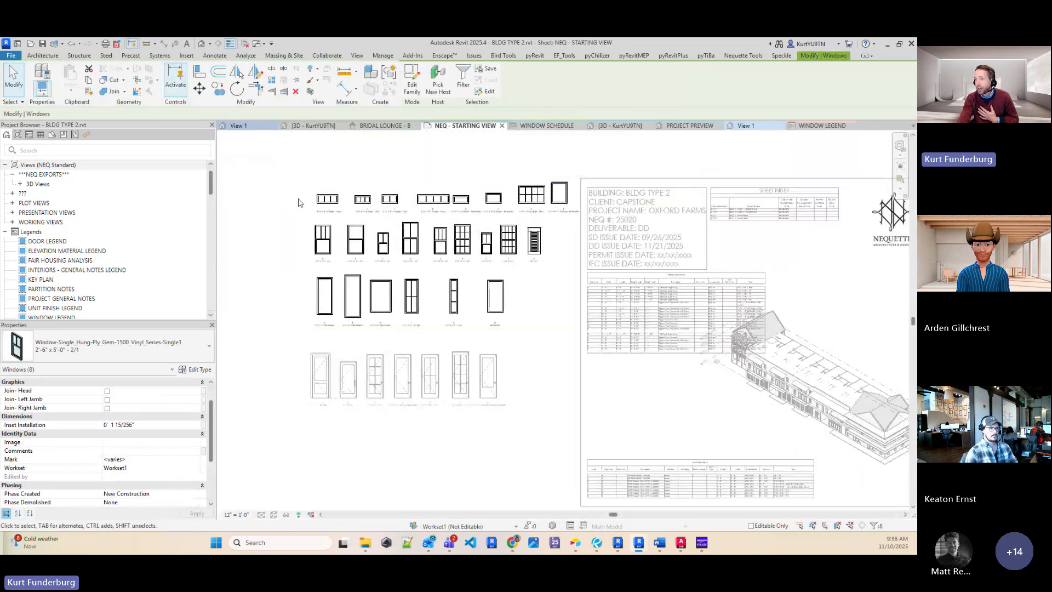
Filter the window legend's contents to text notes only and delete all the old window labels.
left_click_drag(299, 203, 484, 235)
left_click_drag(259, 162, 616, 335)
left_click(410, 77)
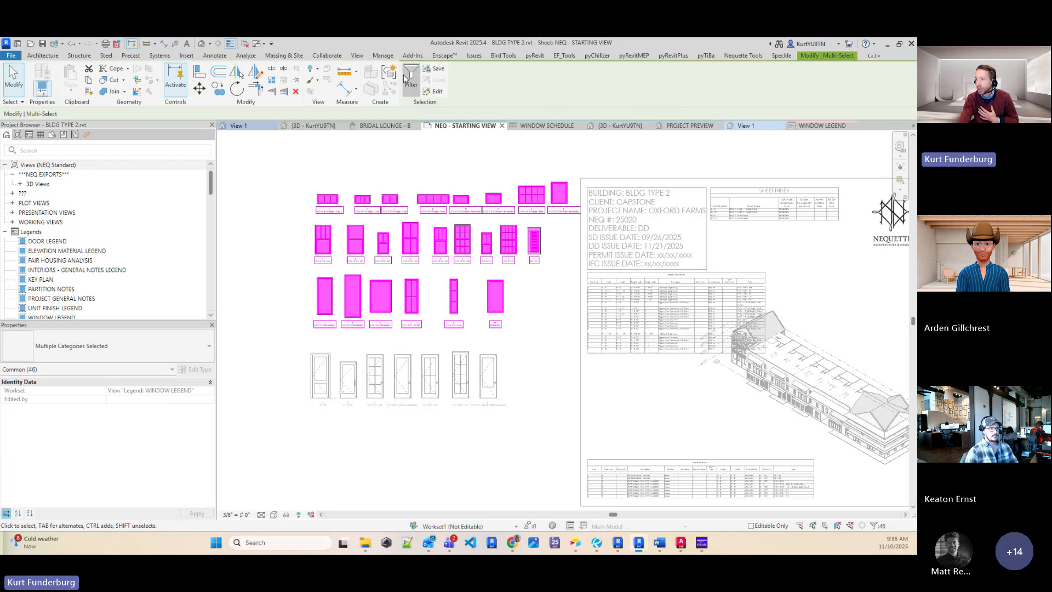
left_click(520, 243)
left_click(389, 235)
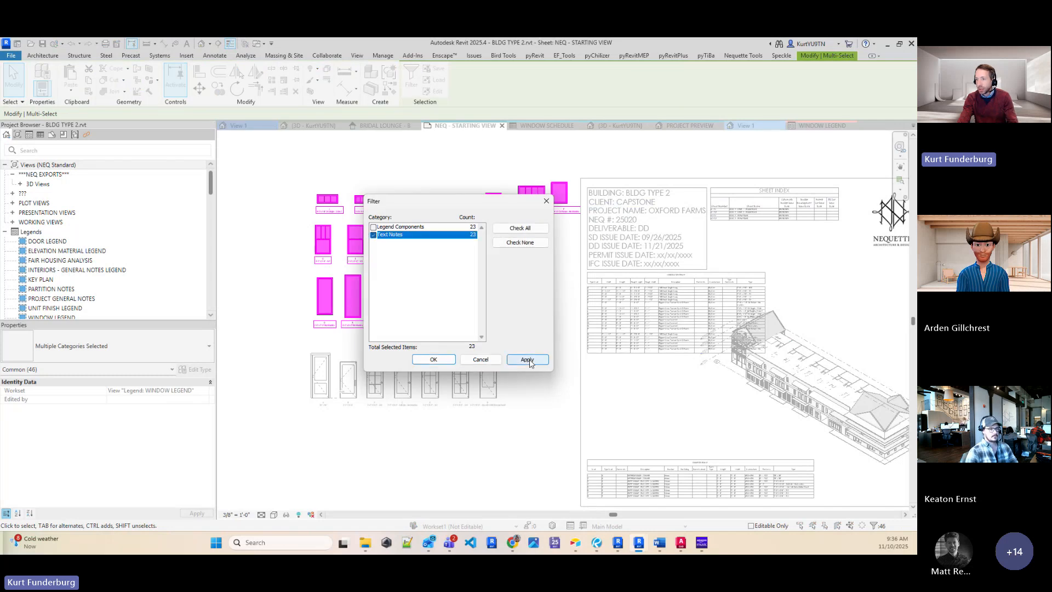
left_click(528, 361)
left_click(420, 360)
key("Delete")
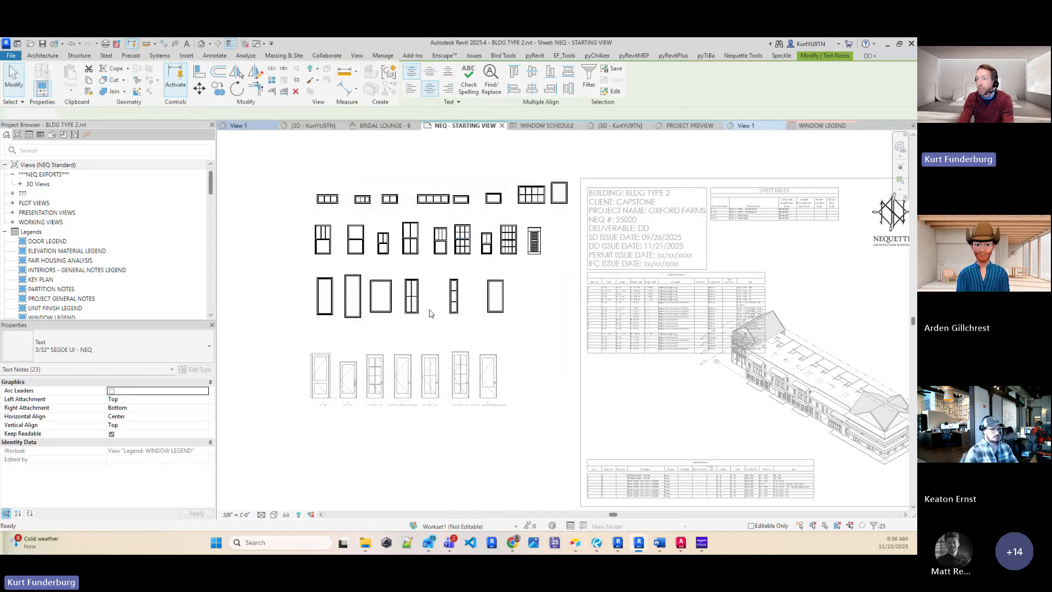
Tag the window legend with Type Mark and Type Name, using 3/16" SEGOE UI - NEQ text at the Bottom Centre position.
left_click(598, 56)
left_click(320, 74)
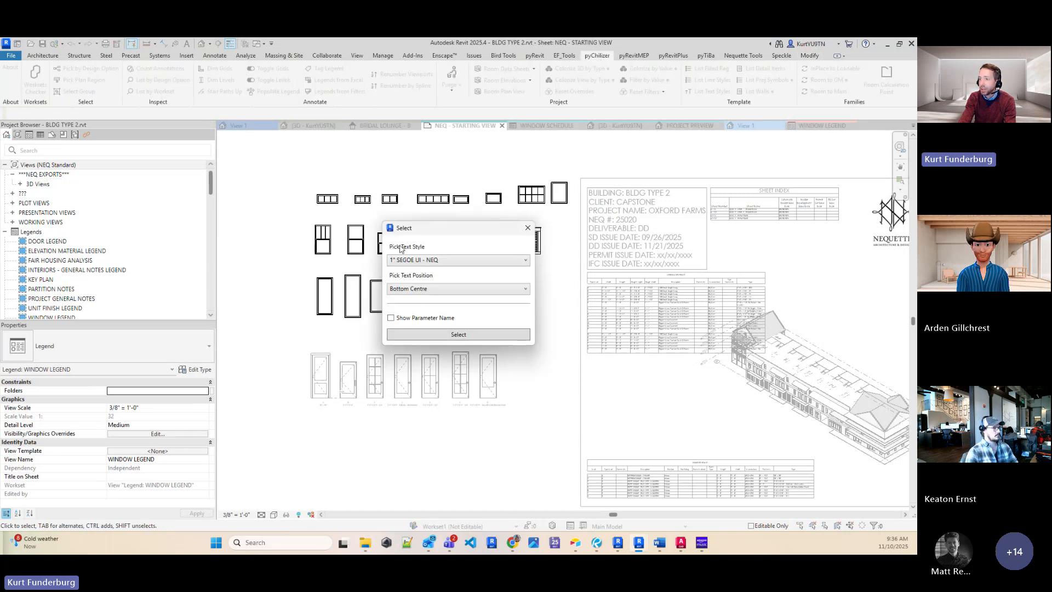
left_click(430, 260)
left_click(427, 311)
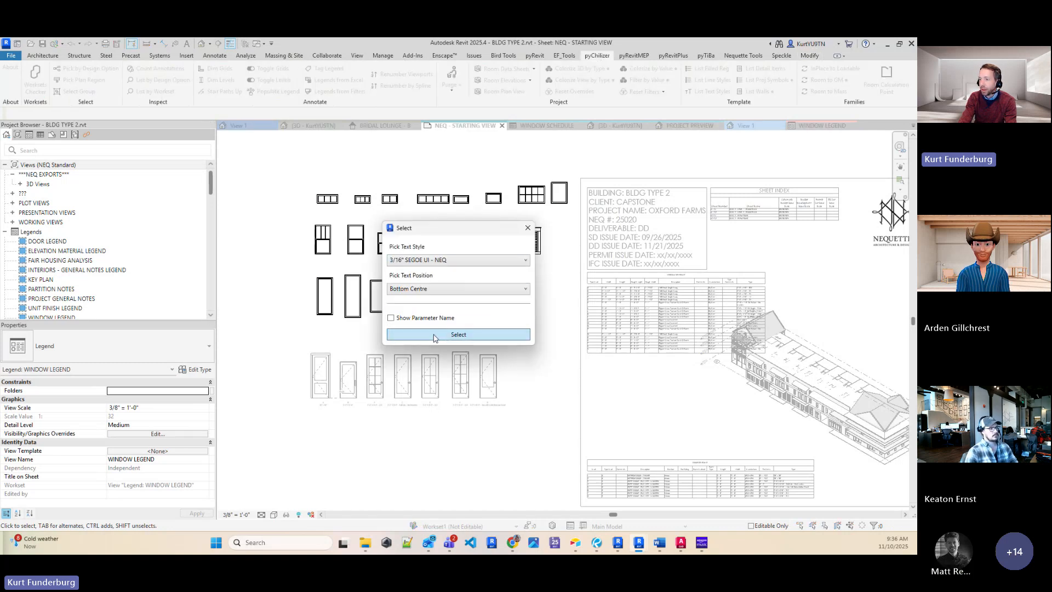
left_click(434, 335)
type("ty")
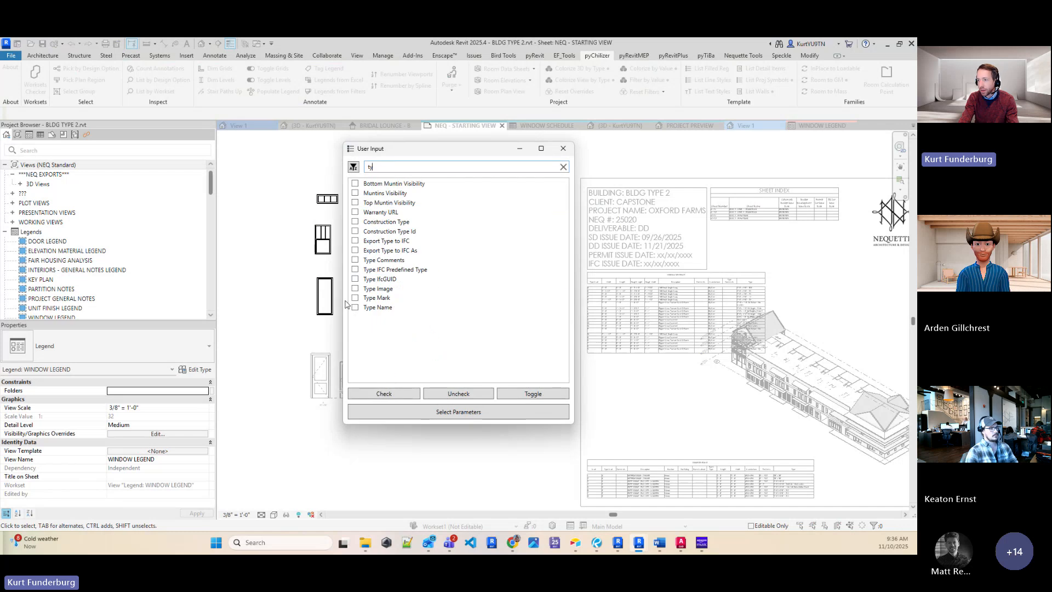
left_click(355, 297)
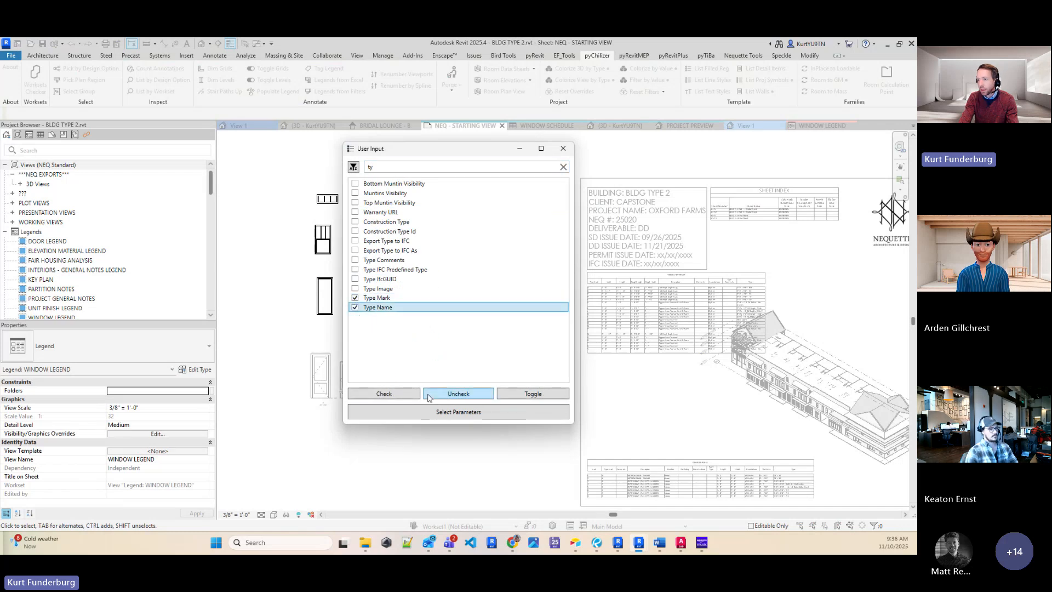
left_click(445, 412)
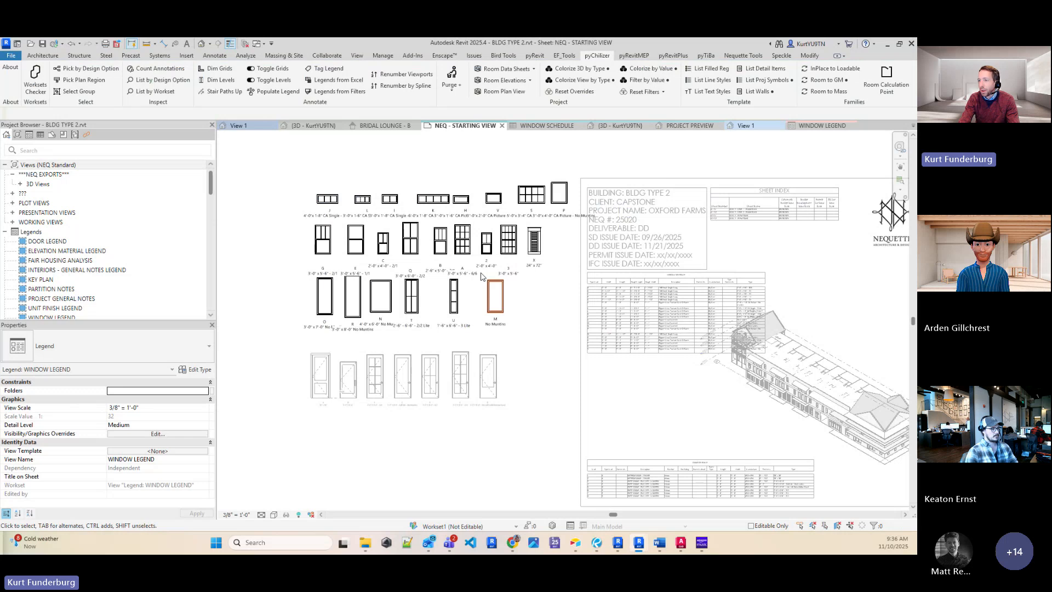
Align the labels below the middle row of windows to one common height with Smart Align's Vertical tool.
left_click_drag(268, 244, 547, 280)
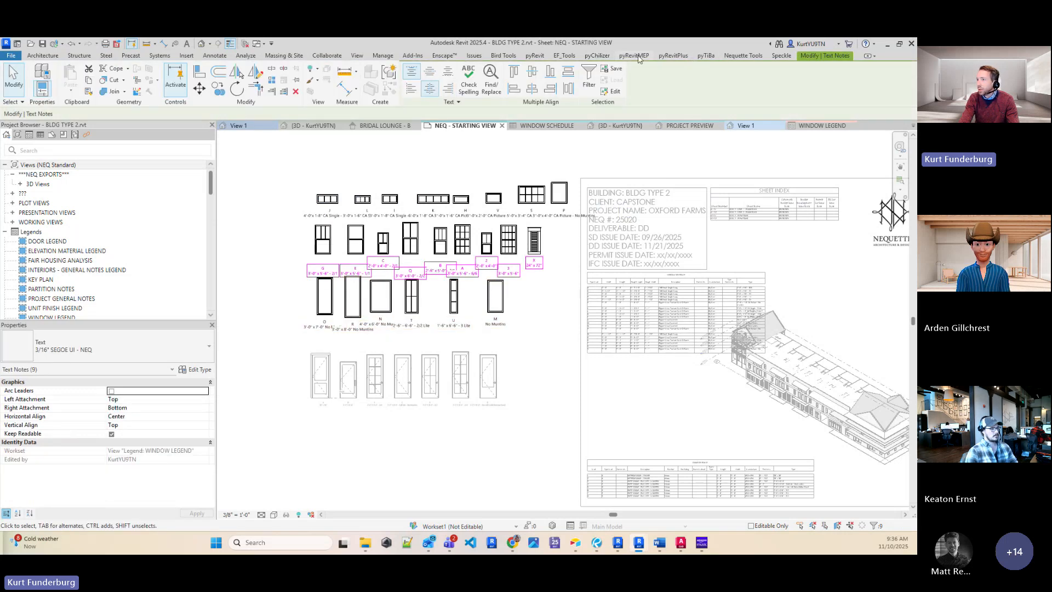
left_click(600, 57)
left_click(673, 55)
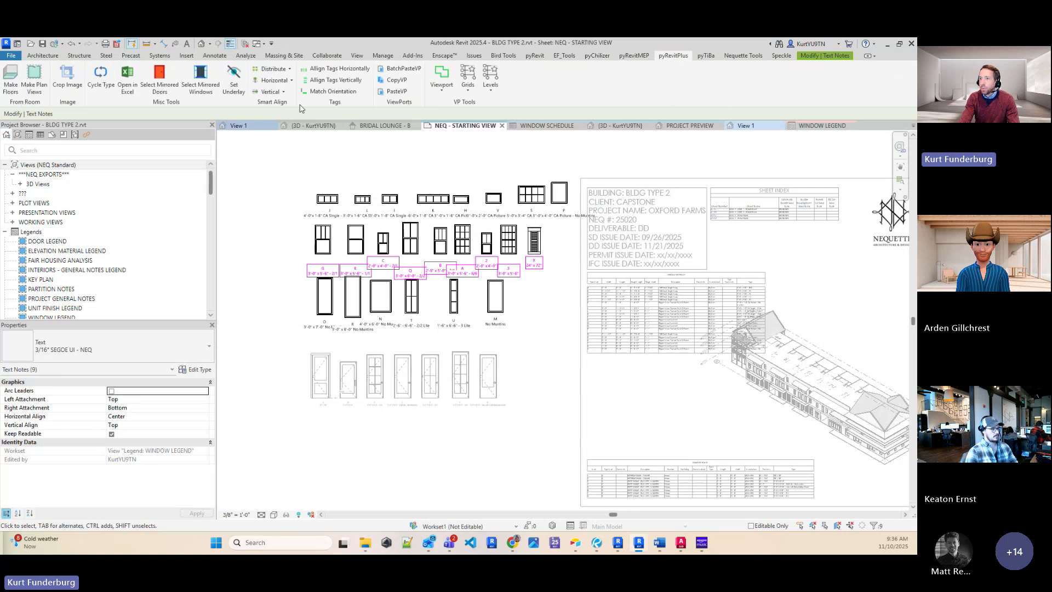
left_click(273, 93)
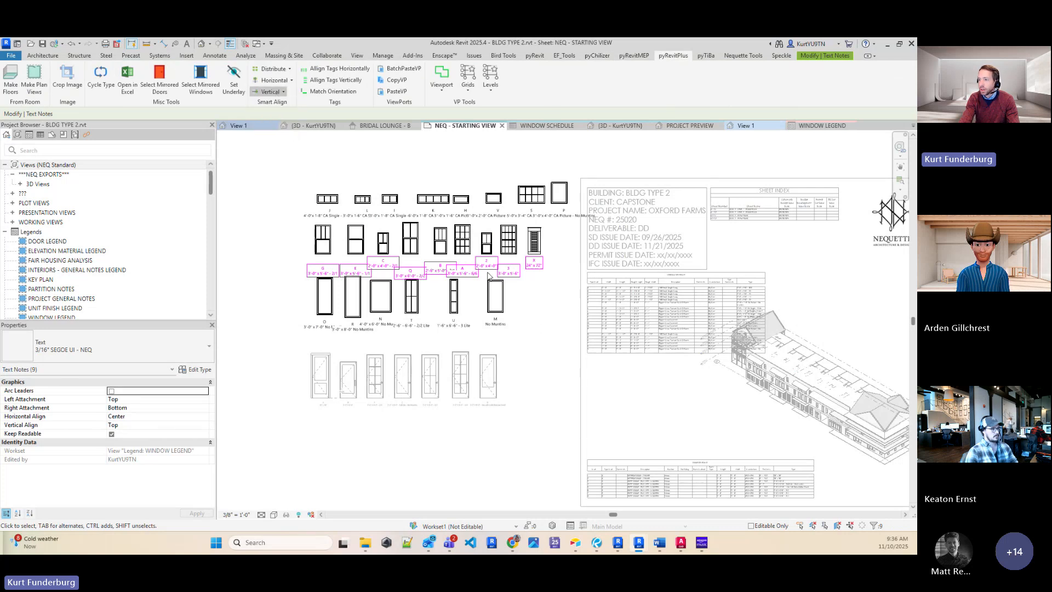
left_click(546, 322)
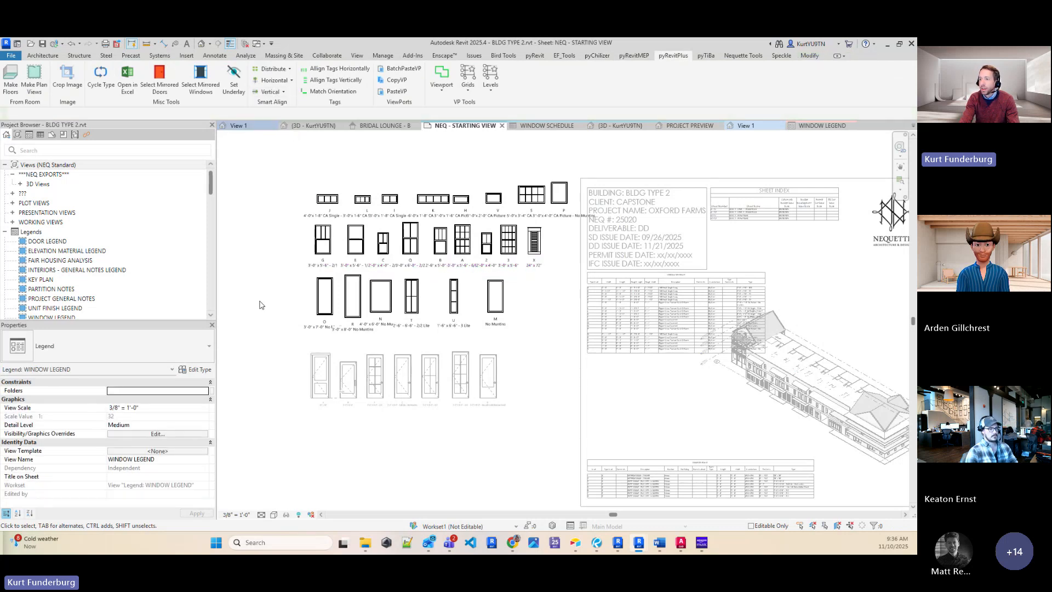
Move the labels under the third-row windows O, R, N, T, U and M individually onto one common line.
left_click_drag(246, 283, 515, 333)
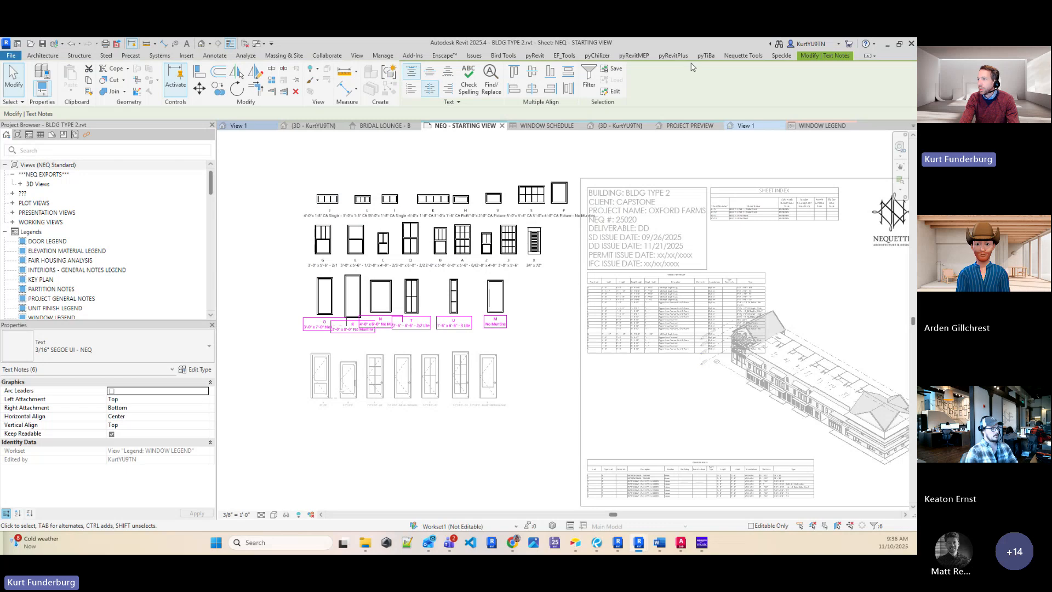
left_click(354, 328)
scroll(336, 326, "up", 3)
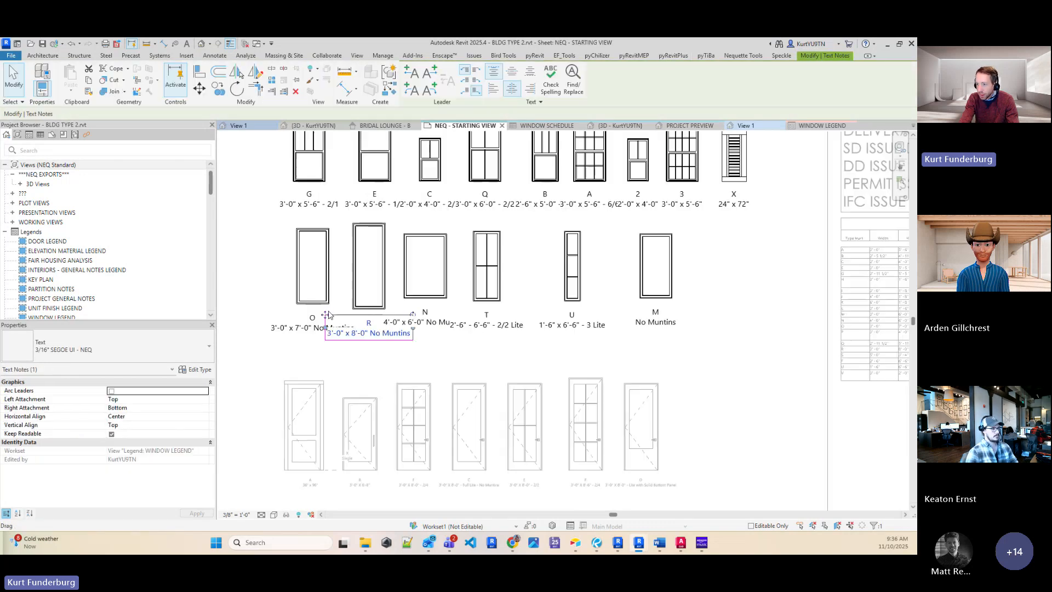
left_click_drag(327, 313, 445, 308)
left_click(405, 307)
left_click(483, 324)
left_click(568, 324)
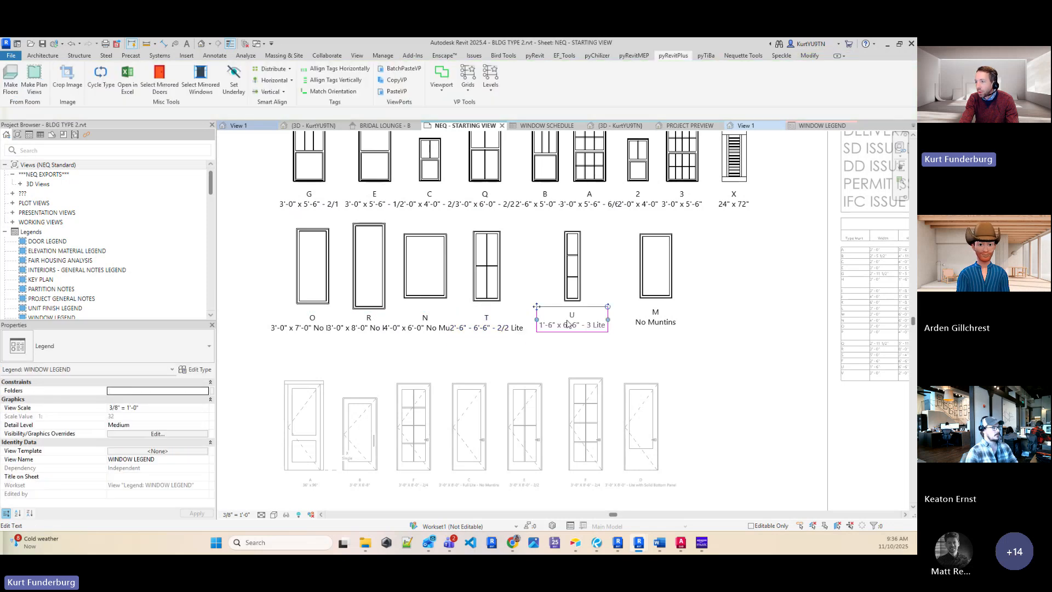
left_click_drag(569, 324, 568, 327)
left_click(654, 321)
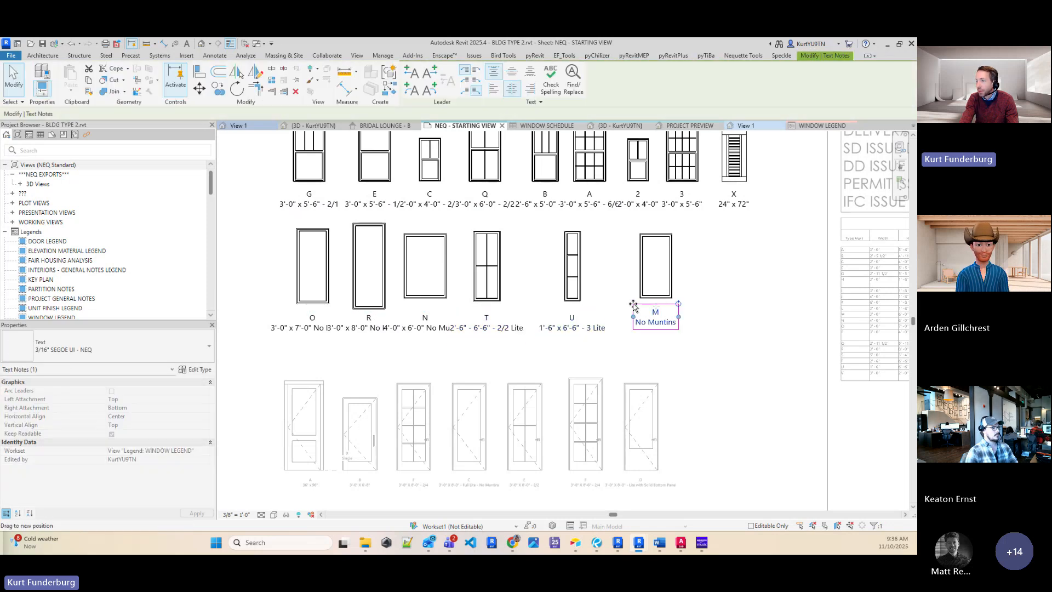
left_click_drag(633, 304, 633, 311)
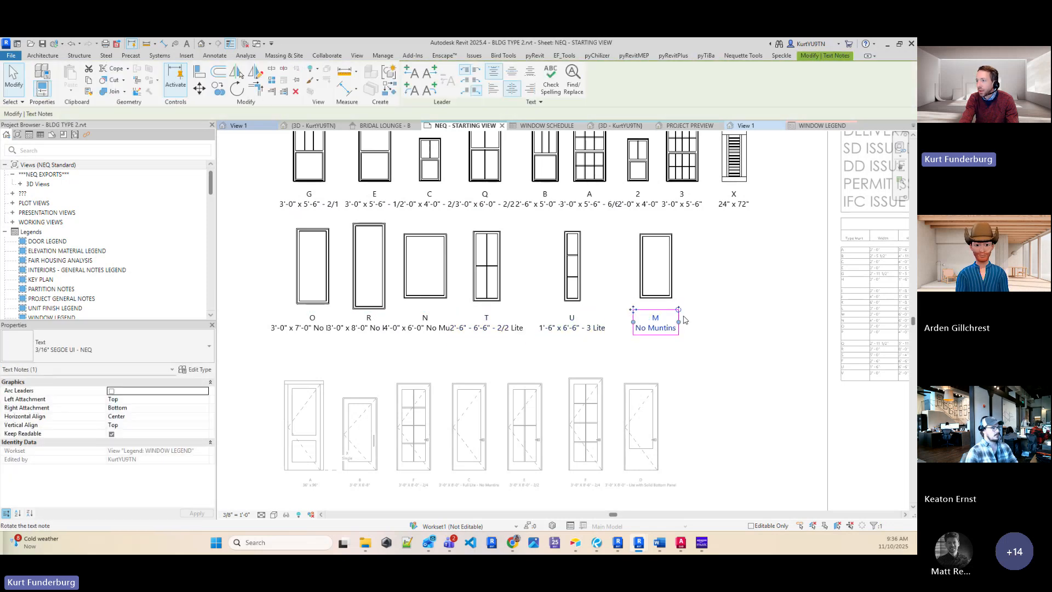
left_click(761, 330)
Deactivate the window legend view to return to the starting view sheet.
scroll(761, 331, "down", 3)
scroll(643, 331, "down", 2)
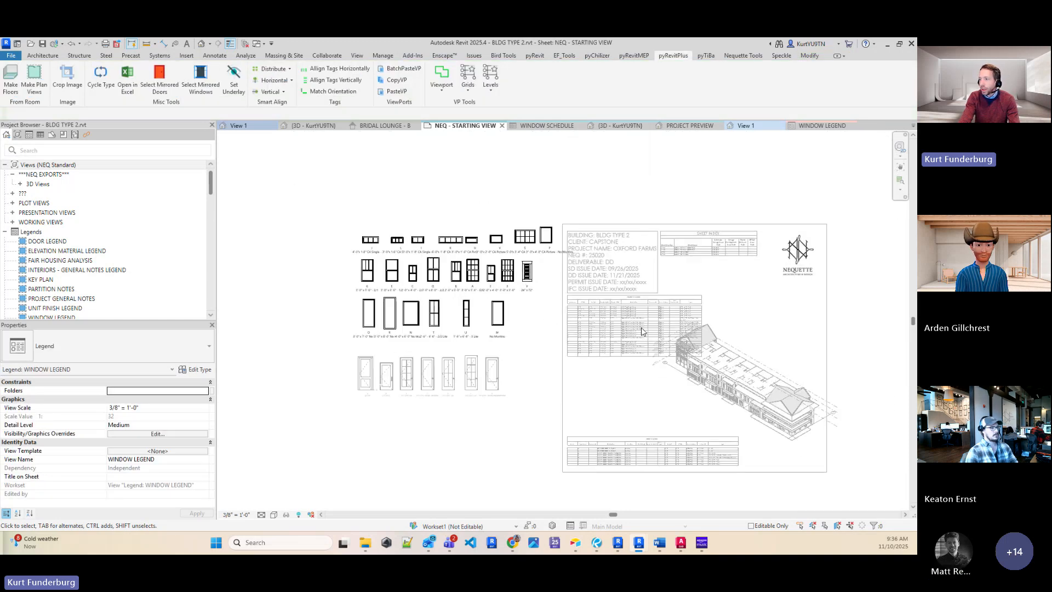
scroll(642, 331, "up", 4)
scroll(476, 318, "down", 3)
double_click(503, 324)
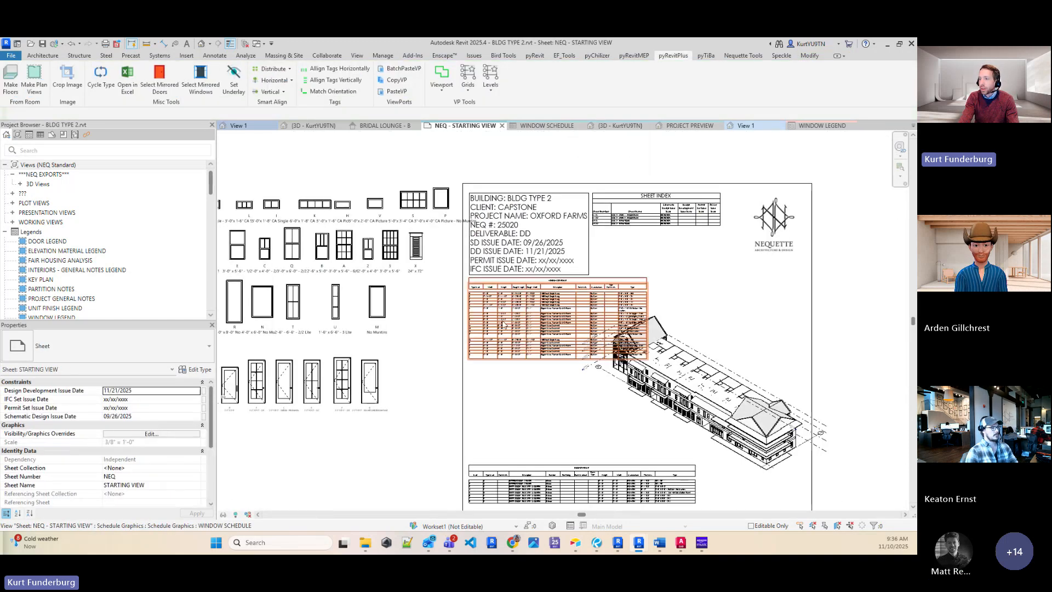
Activate the window legend on the sheet, select window B's legend component and examine its full Component Type name.
scroll(433, 299, "up", 2)
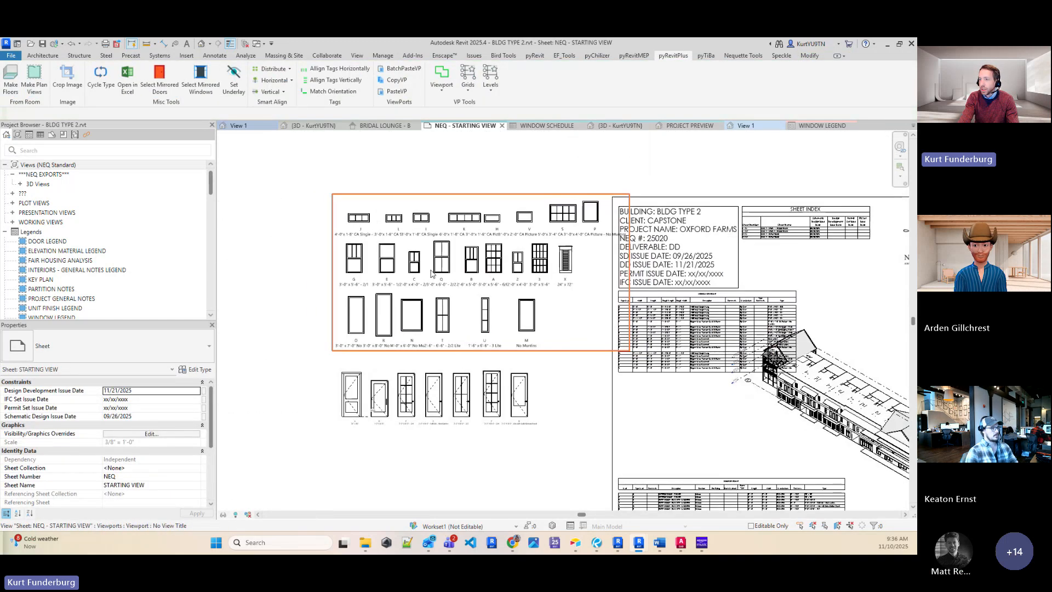
left_click(462, 268)
scroll(472, 264, "up", 3)
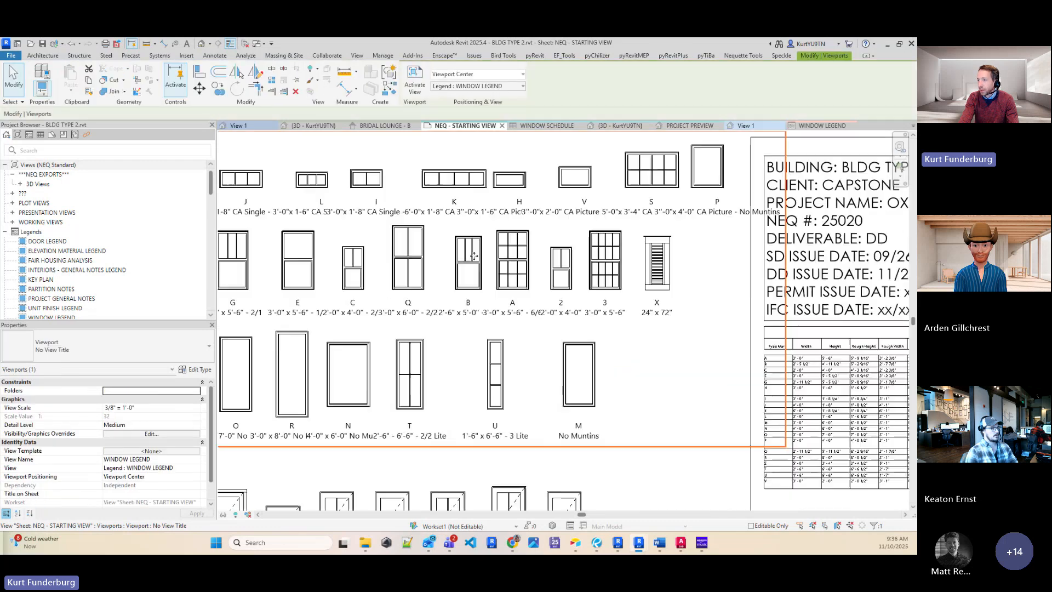
left_click(475, 264)
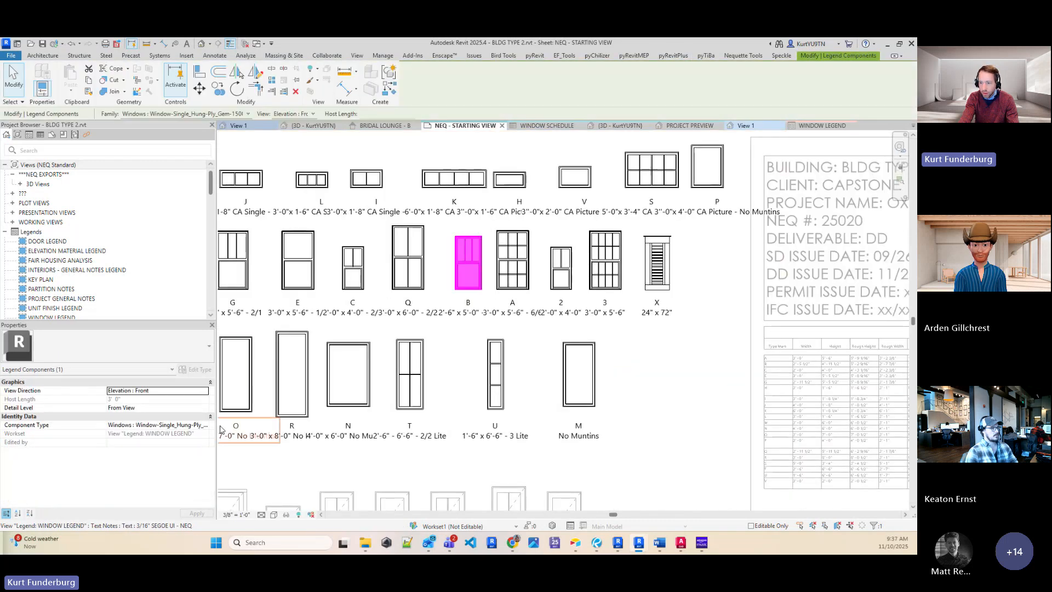
left_click(219, 432)
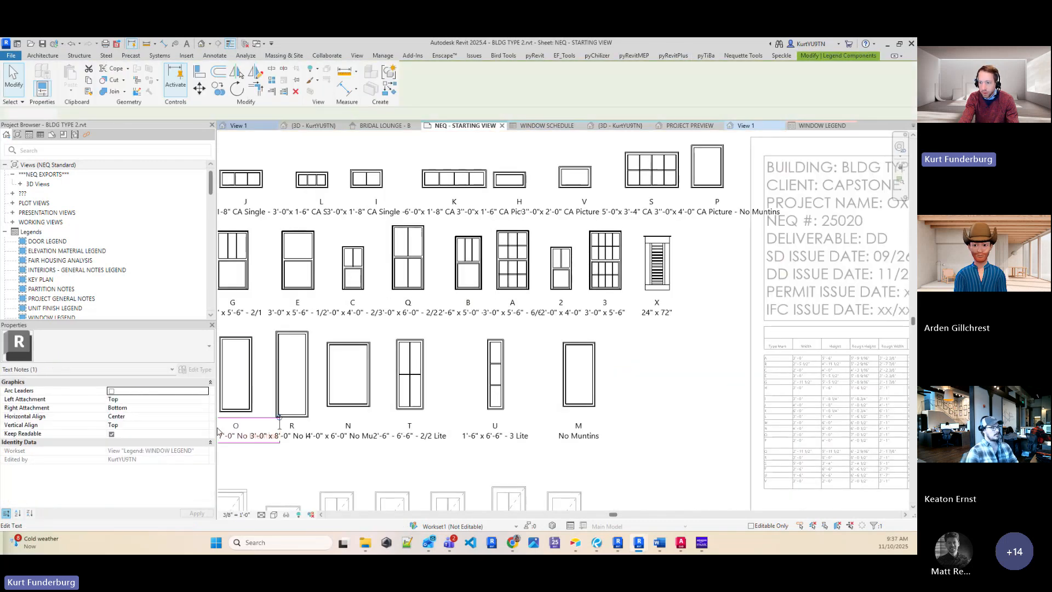
left_click(475, 267)
left_click_drag(218, 426, 359, 431)
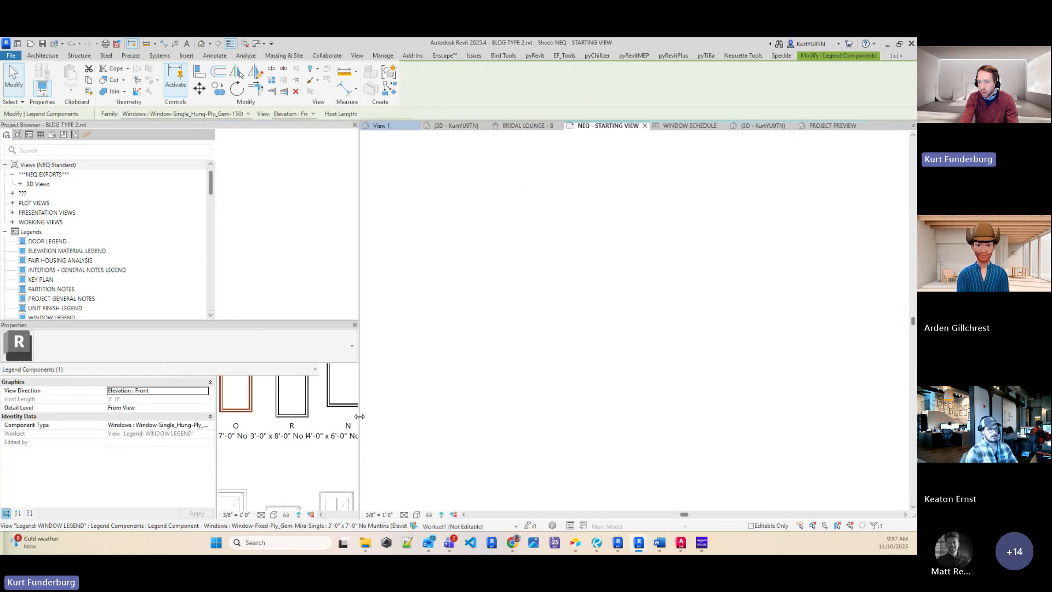
left_click(321, 425)
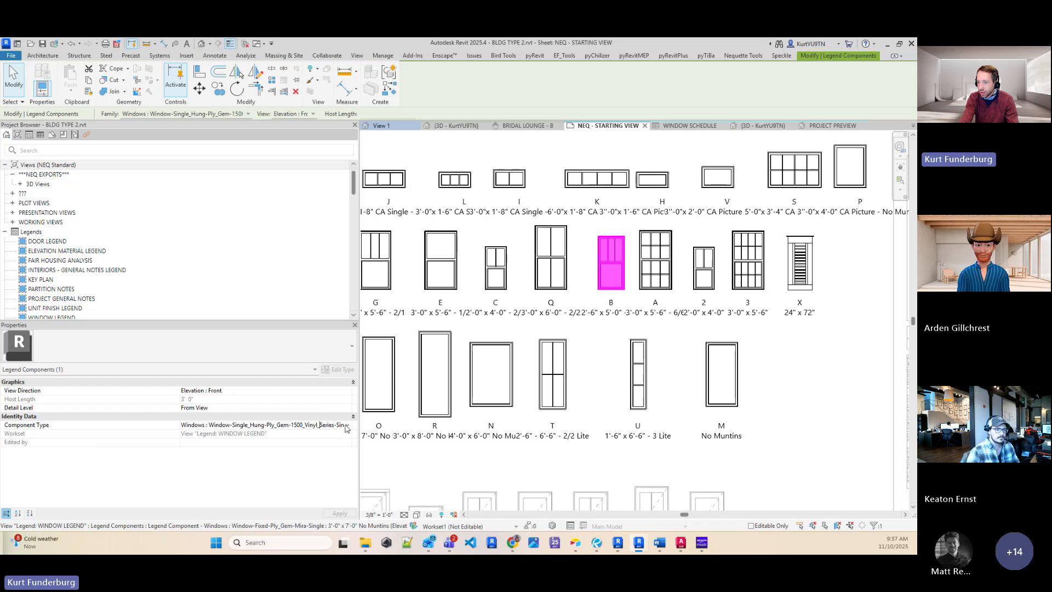
left_click(346, 425)
left_click(614, 263)
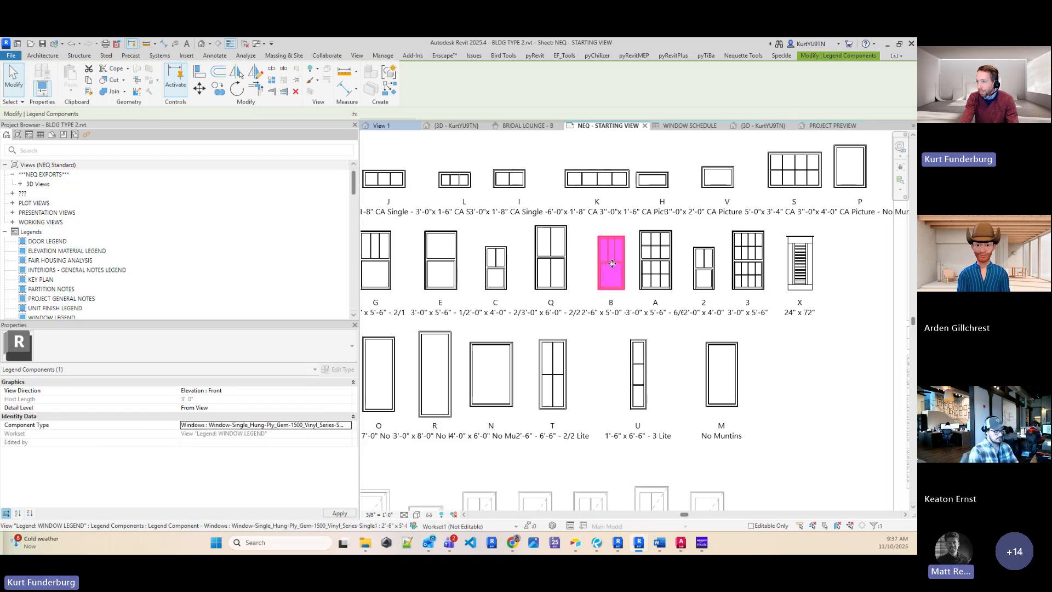
Leave the window legend and activate the 3D PROJECT PREVIEW view placed on the sheet.
scroll(614, 262, "down", 4)
scroll(669, 382, "up", 3)
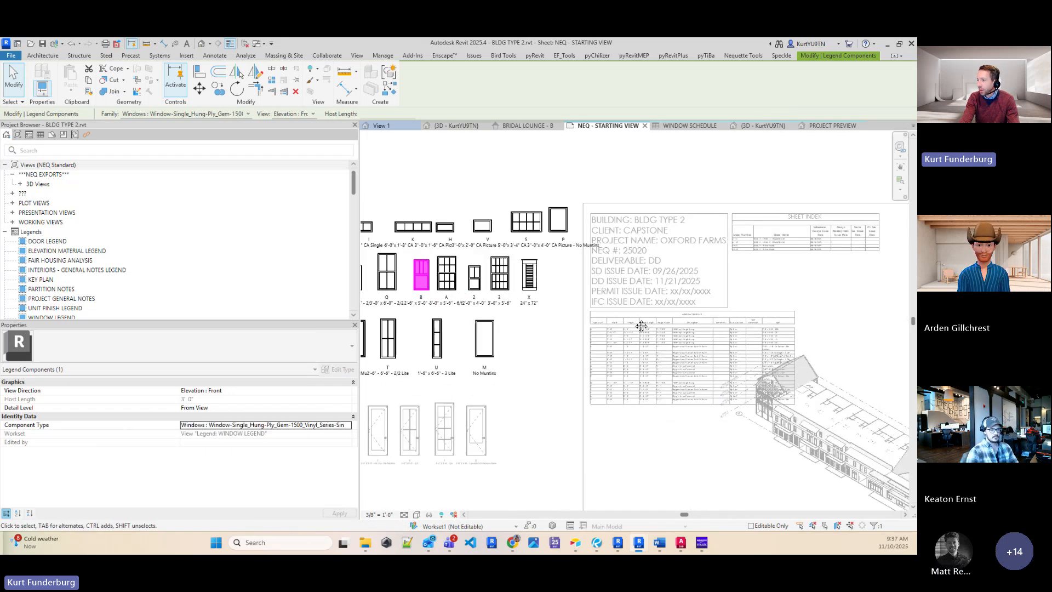
scroll(669, 382, "up", 5)
middle_click_drag(704, 417, 639, 365)
scroll(640, 365, "down", 2)
key("Escape")
scroll(640, 361, "down", 1)
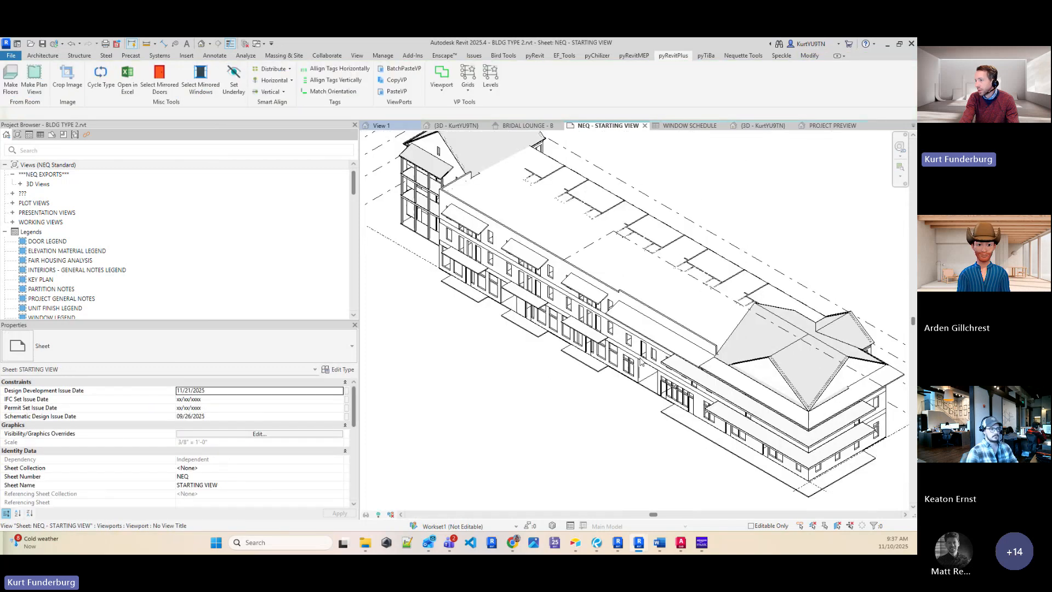
scroll(641, 361, "down", 5)
double_click(641, 360)
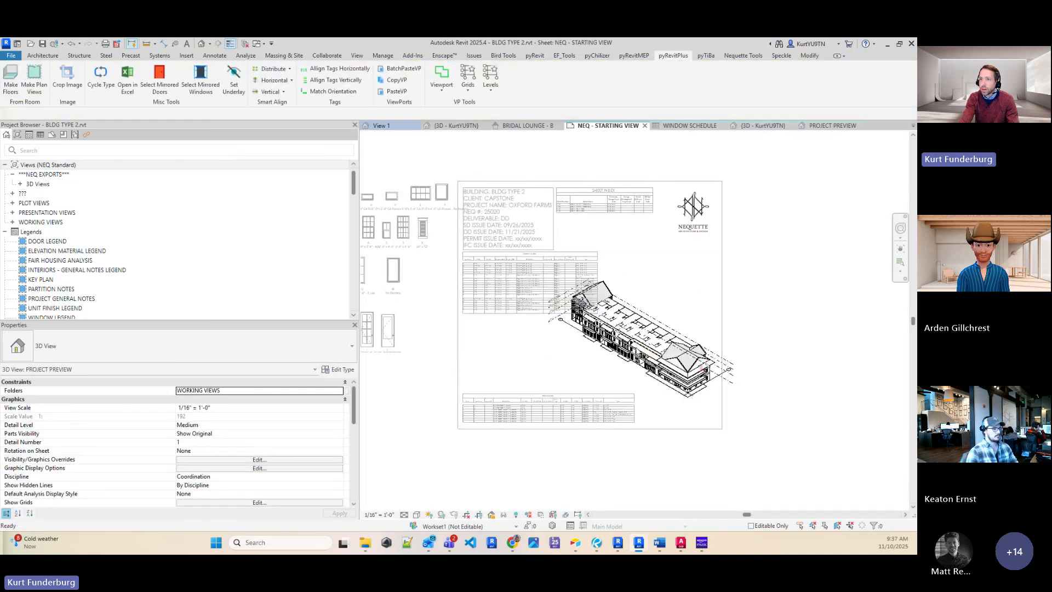
Open the default 3D view and select the level 3 single-hung 3'-0" x 5'-6" - 2/1 window beneath the rear gable.
left_click(202, 45)
middle_click_drag(668, 400, 570, 373, "shift")
scroll(570, 367, "up", 5)
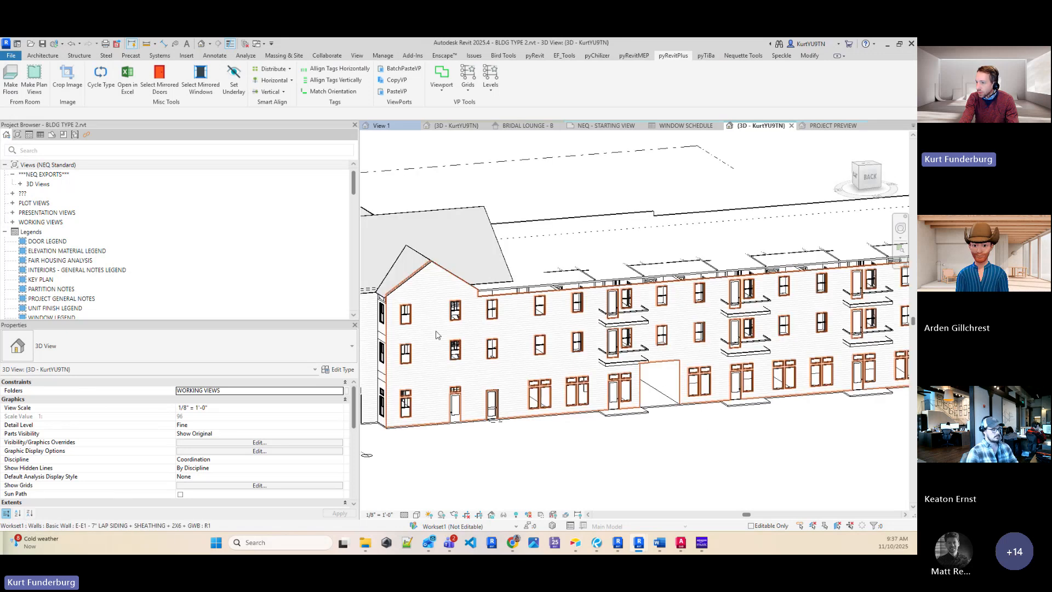
scroll(460, 308, "up", 3)
left_click(485, 280)
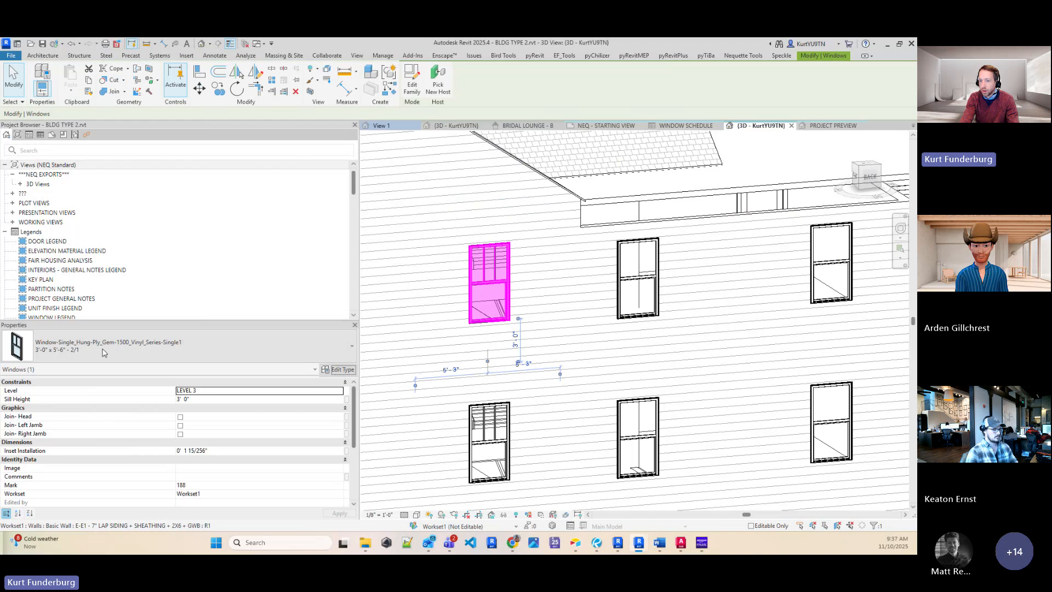
Set the window type's Muntins Option # to 2 and its Muntins- Custom Horizontal # to 2.
left_click(333, 370)
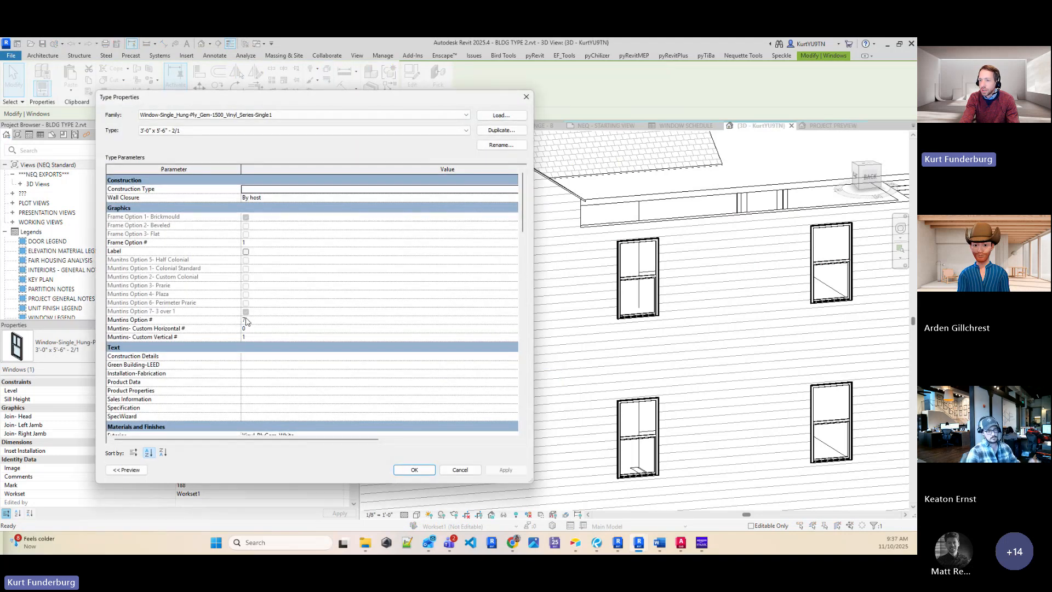
left_click(251, 321)
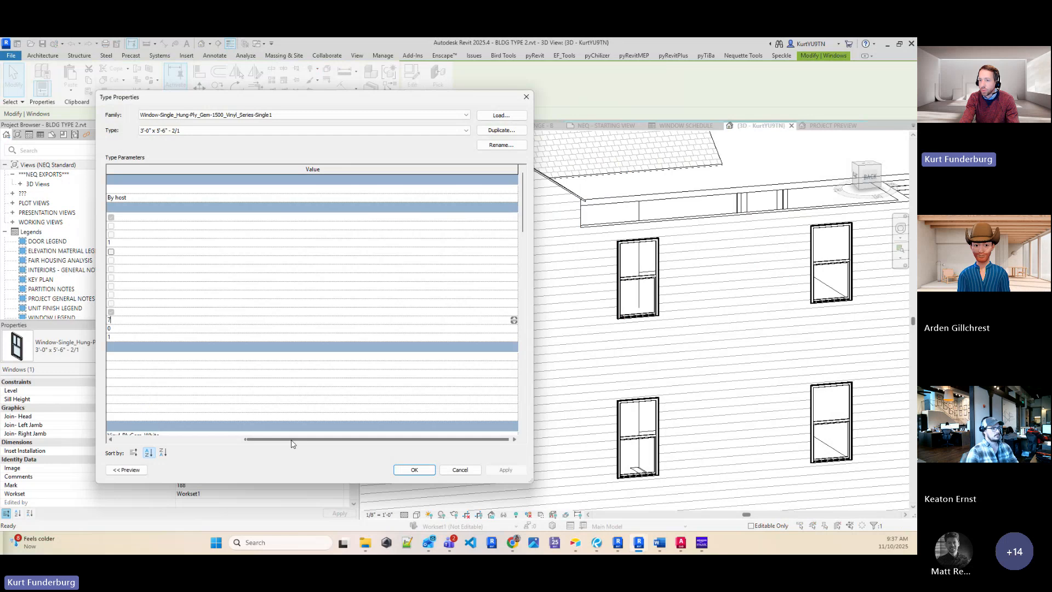
left_click_drag(291, 440, 159, 440)
left_click(217, 320)
type("2")
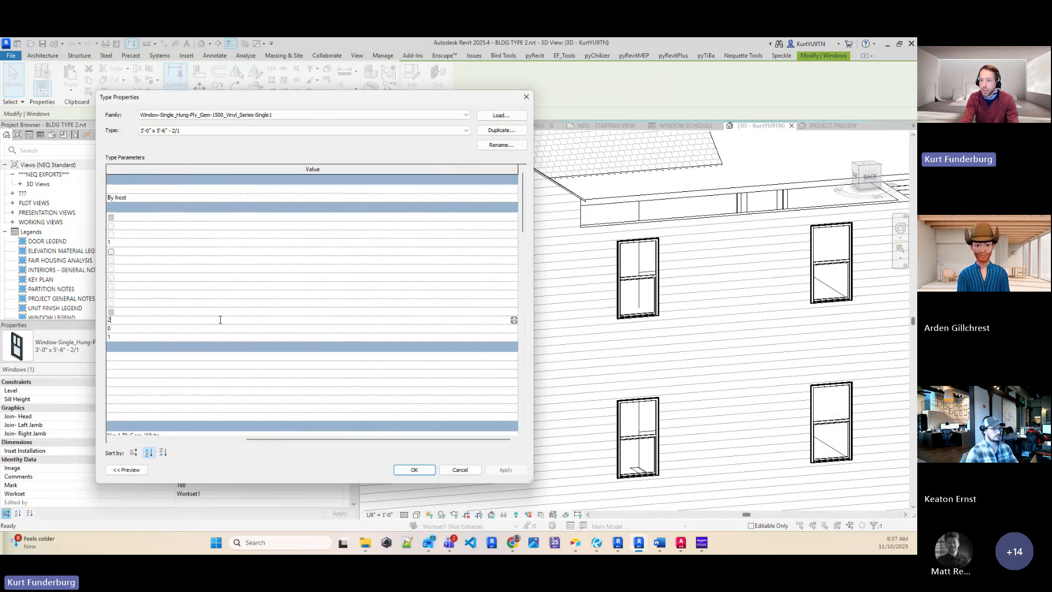
left_click_drag(289, 438, 150, 438)
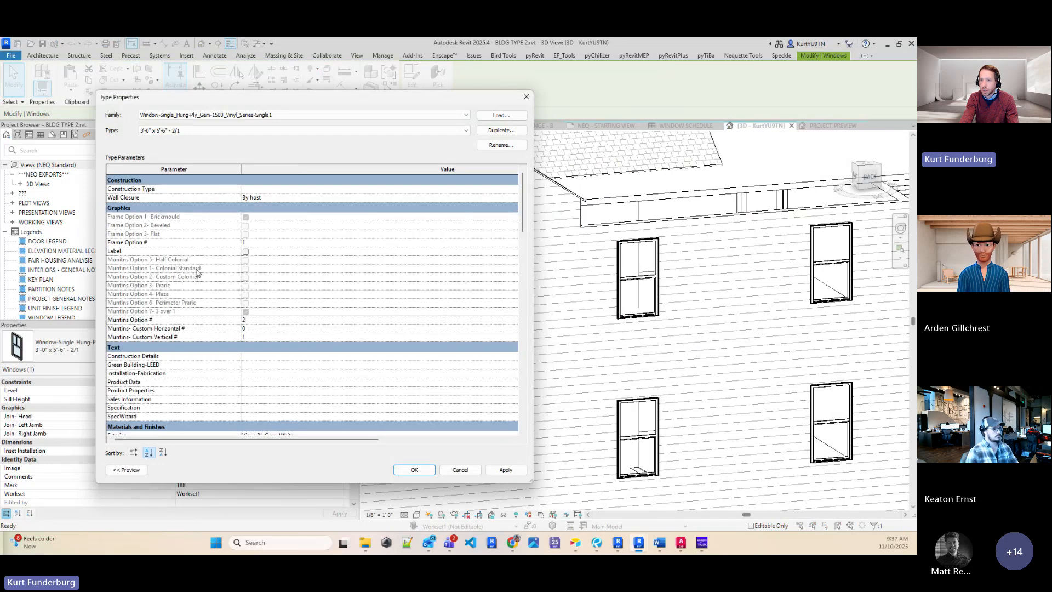
left_click(502, 470)
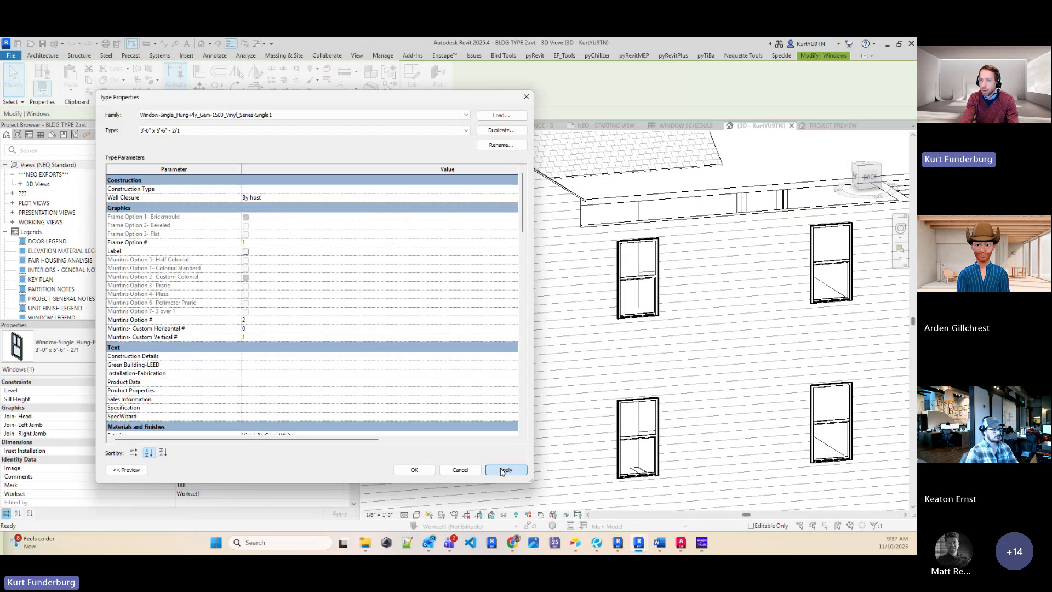
left_click(255, 329)
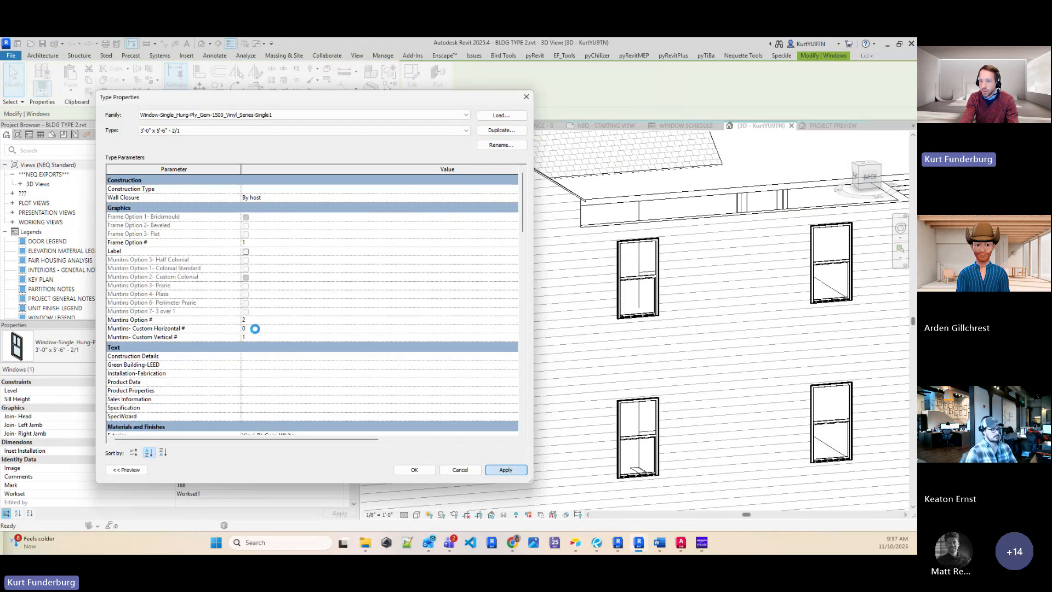
type("2")
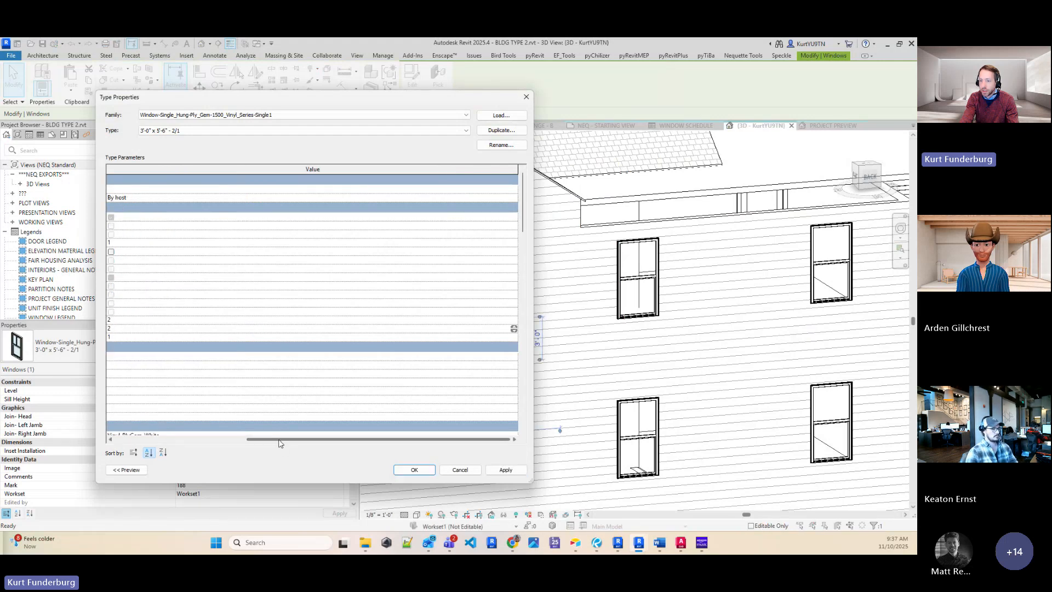
Turn off Bottom Muntin Visibility for the 3'-0" x 5'-6" - 2/1 window type and accept the type changes.
scroll(215, 352, "down", 13)
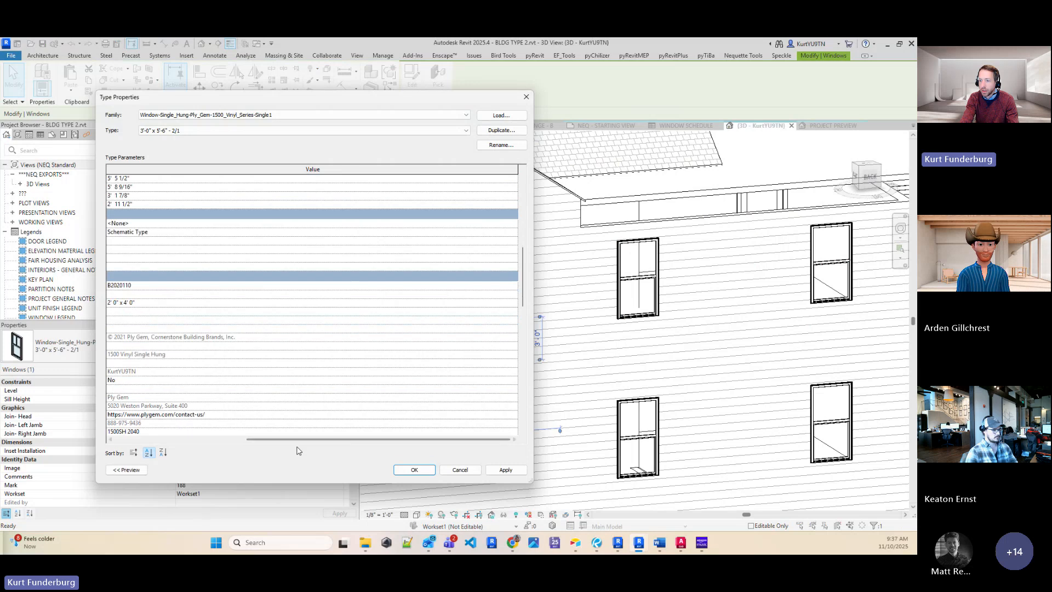
left_click_drag(291, 440, 150, 441)
scroll(289, 343, "down", 6)
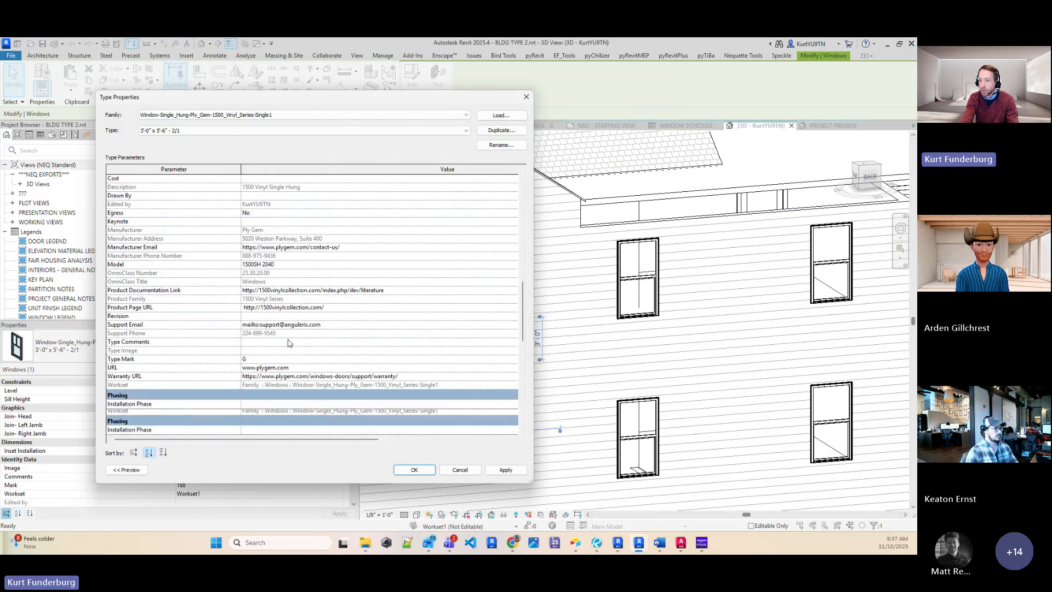
scroll(289, 343, "down", 10)
left_click(245, 235)
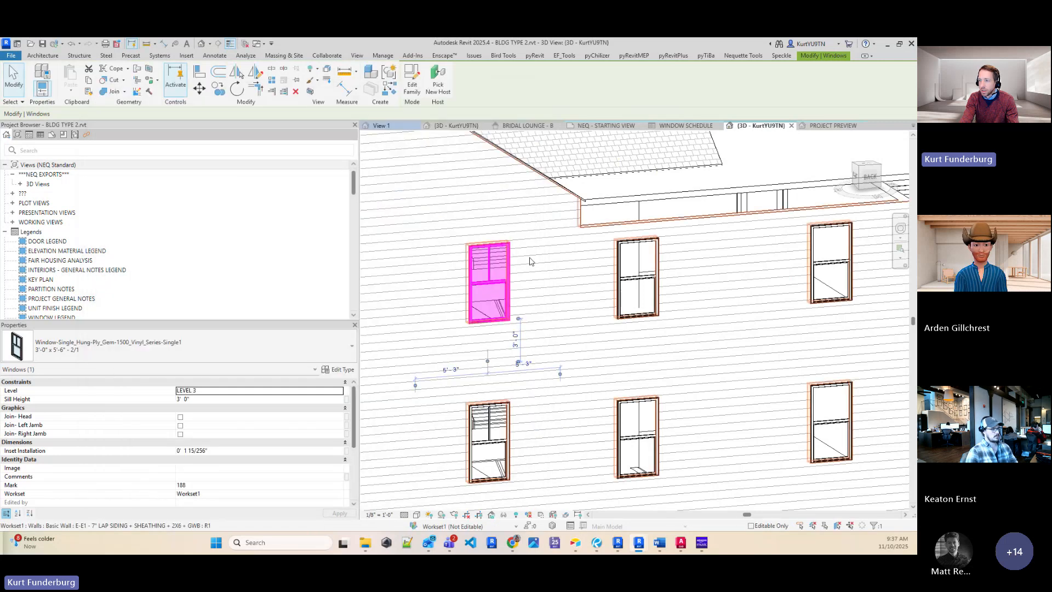
Copy the selected level 3 window along the gable wall into the gap before the neighbouring window.
scroll(501, 439, "down", 1)
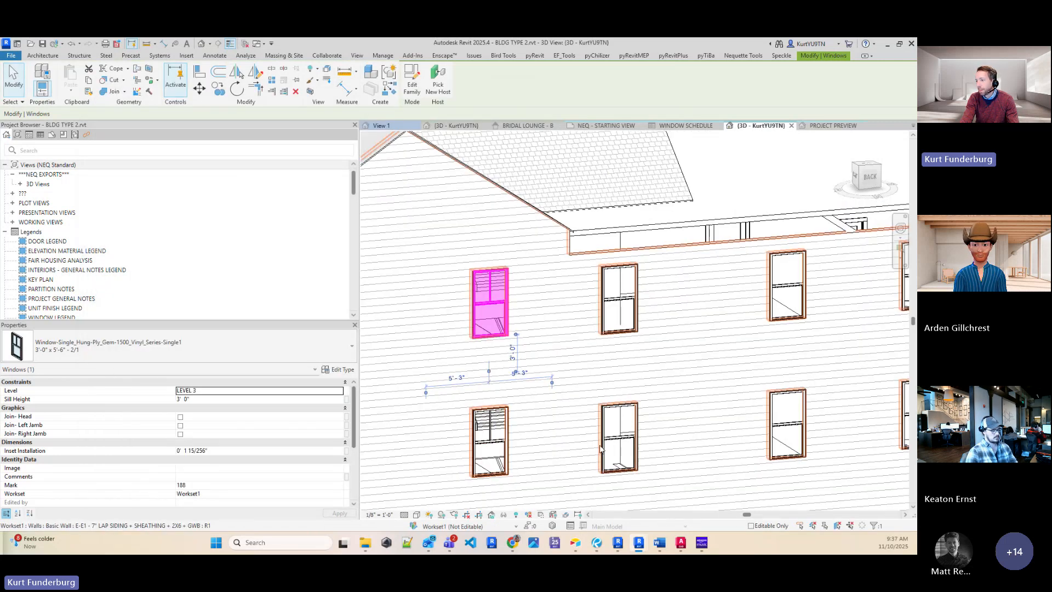
scroll(619, 445, "down", 3)
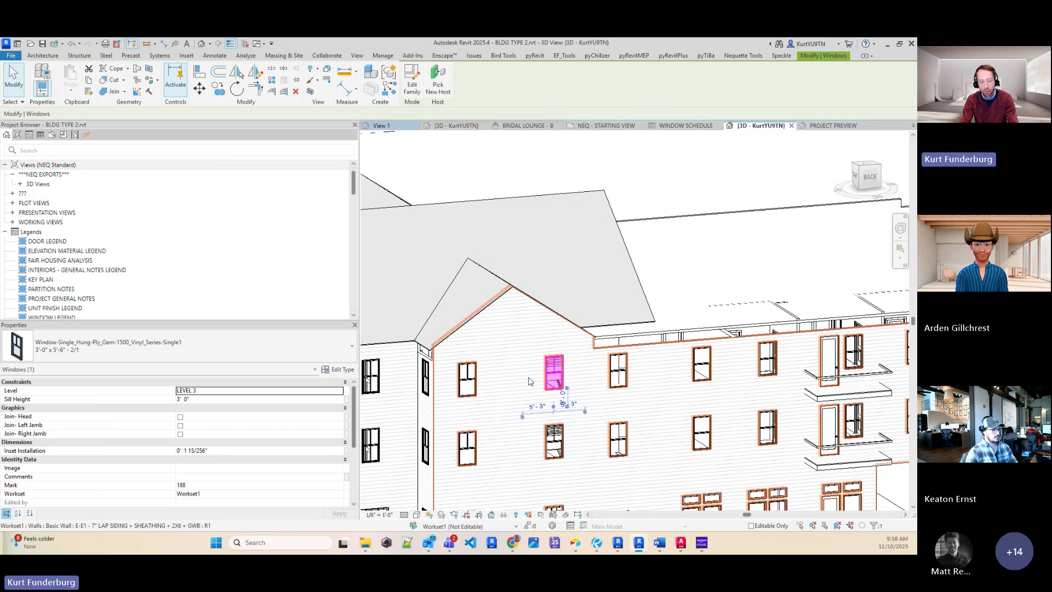
left_click_drag(558, 378, 513, 376, "ctrl")
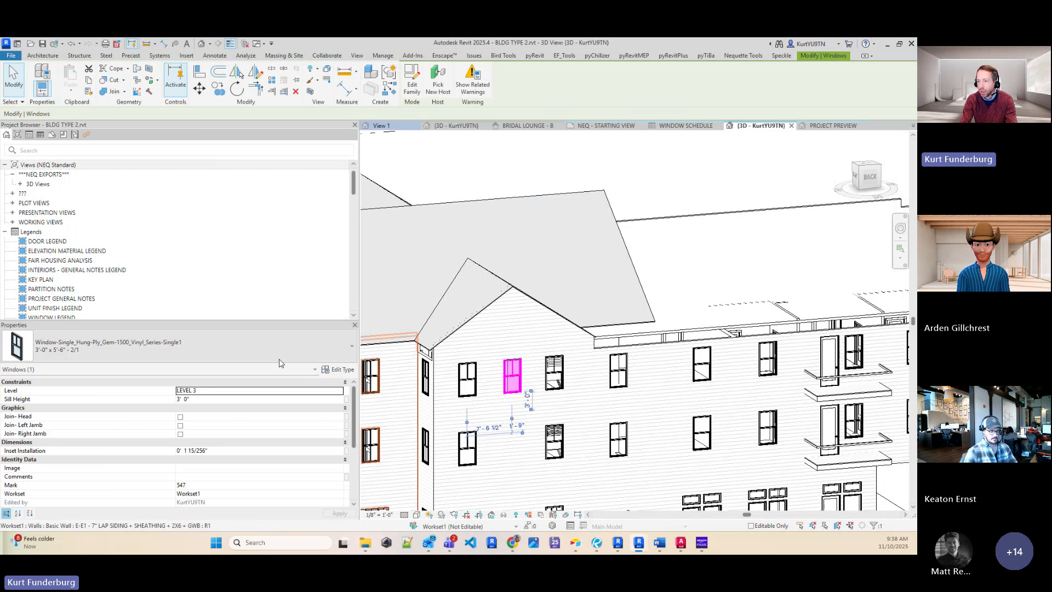
Duplicate the copied window's type under the name 3'-0" x 5'-6" - 1/2.
left_click(338, 369)
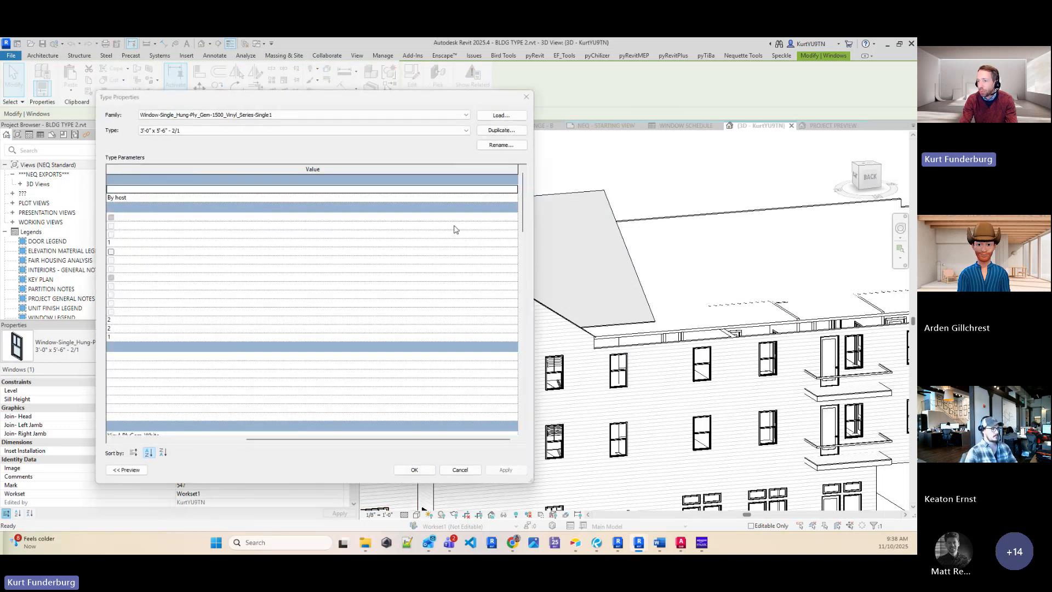
left_click(501, 131)
left_click_drag(206, 256, 401, 223)
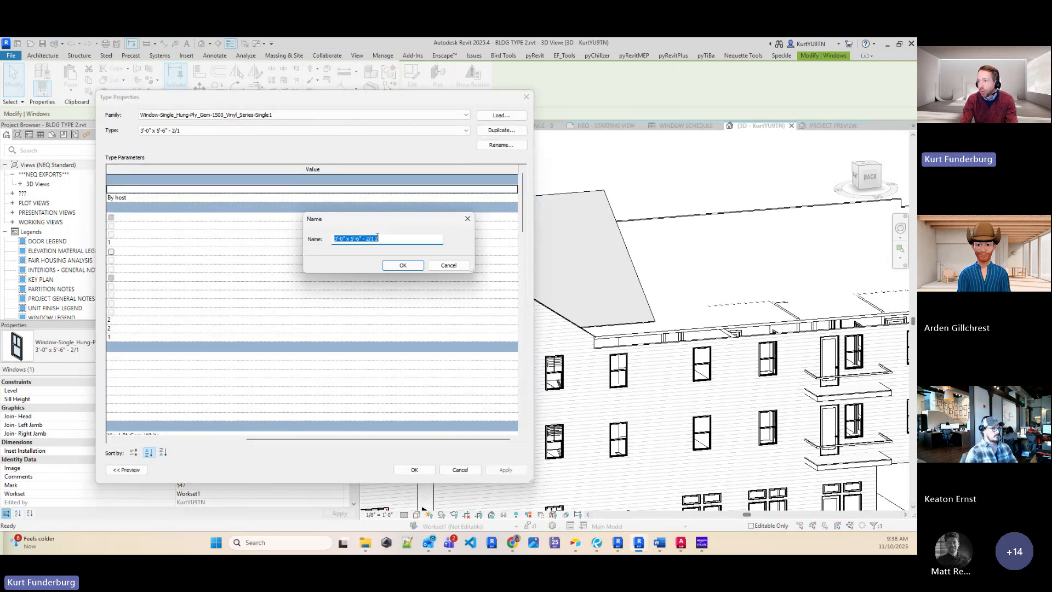
left_click(384, 239)
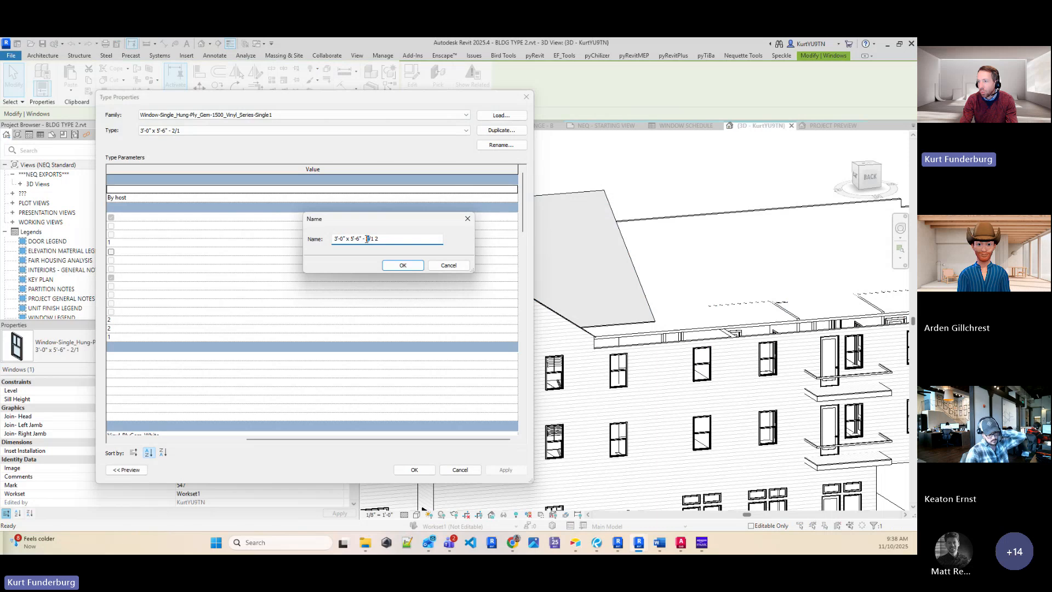
left_click_drag(379, 240, 372, 239)
type("2")
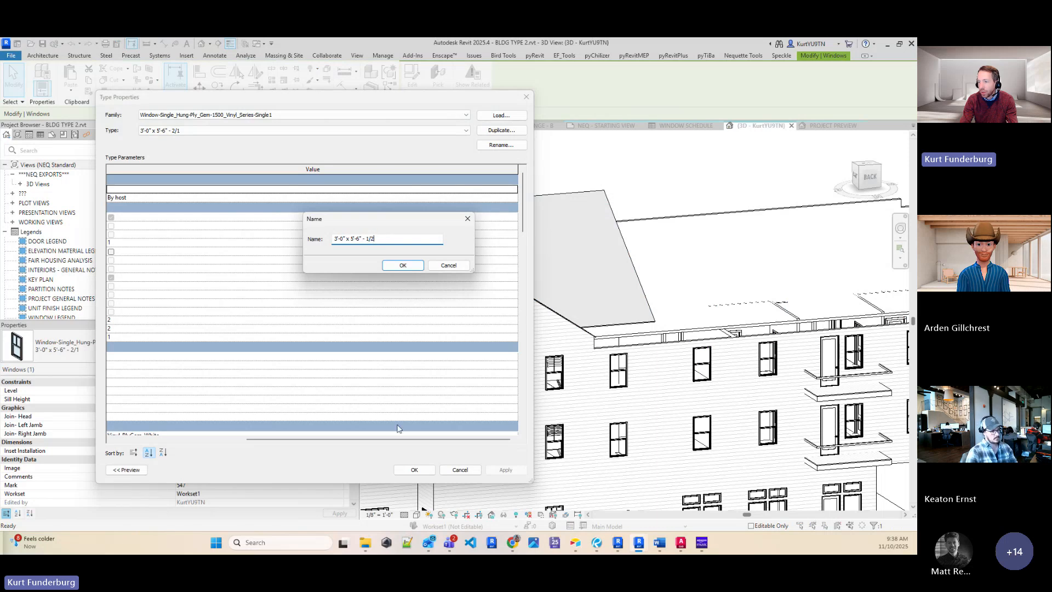
left_click(403, 265)
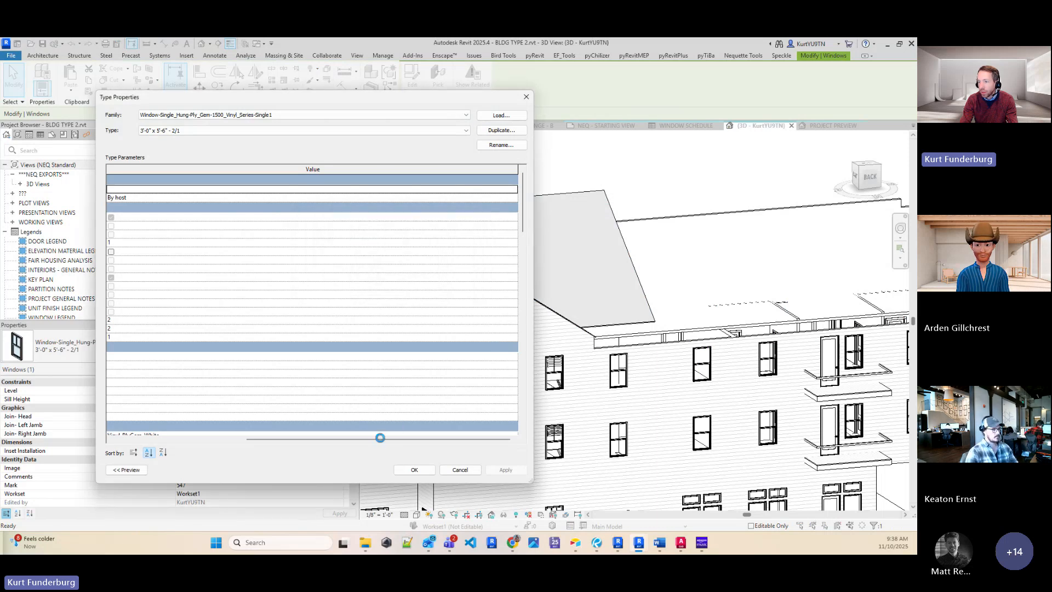
Turn off Top Muntin Visibility and turn on Bottom Muntin Visibility for the 1/2 window type, then accept the changes.
scroll(254, 389, "down", 10)
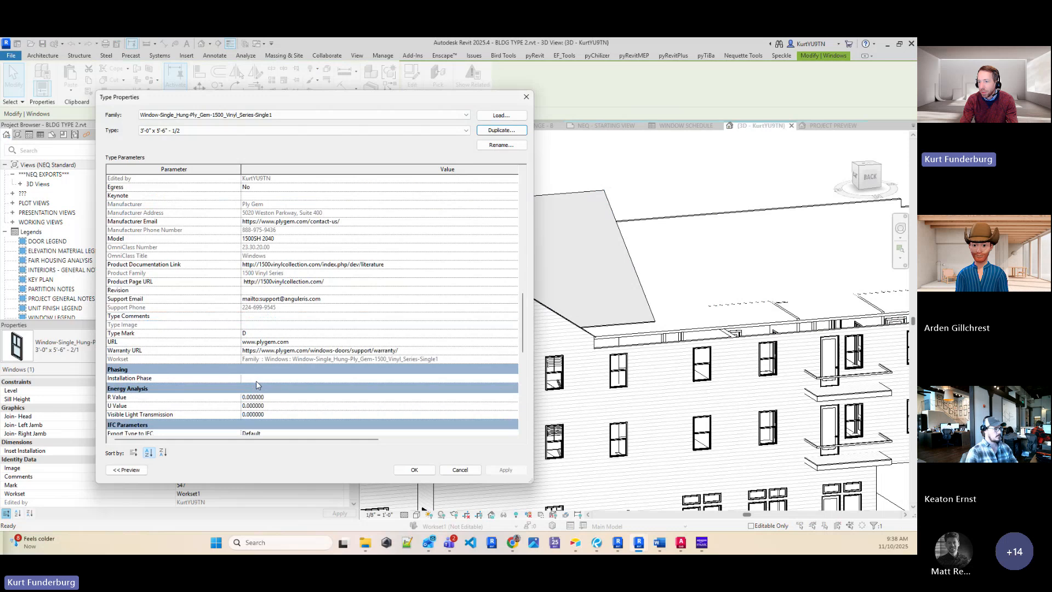
scroll(256, 382, "down", 10)
left_click(246, 415)
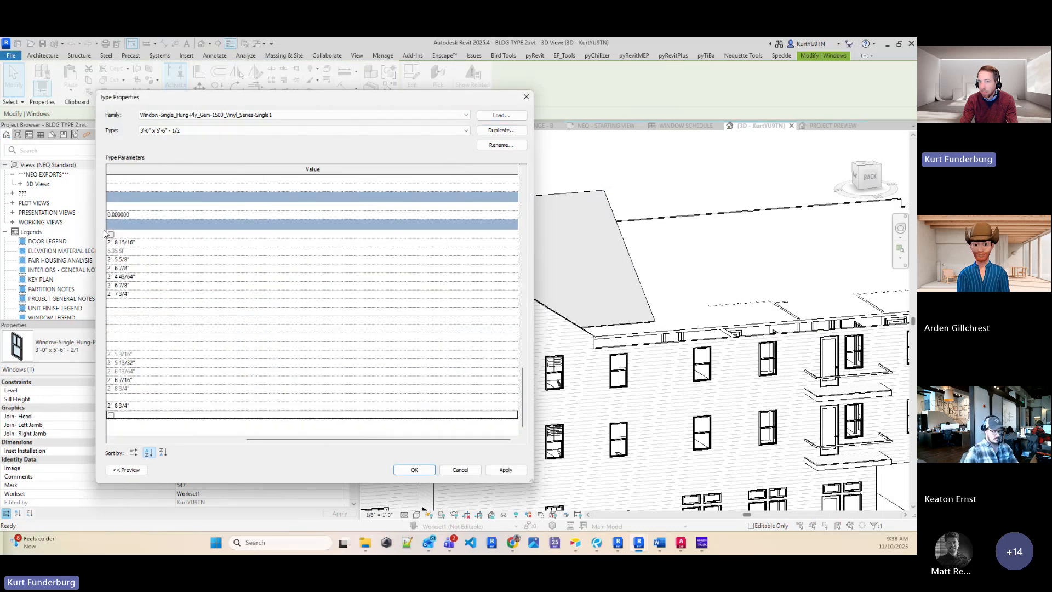
left_click(111, 234)
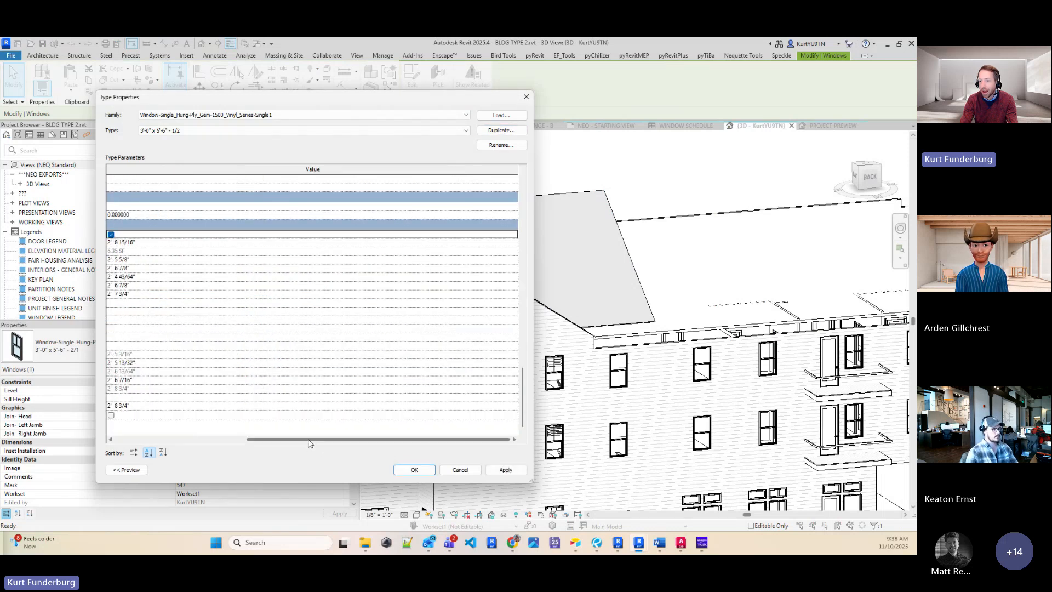
left_click_drag(308, 439, 177, 439)
left_click(505, 470)
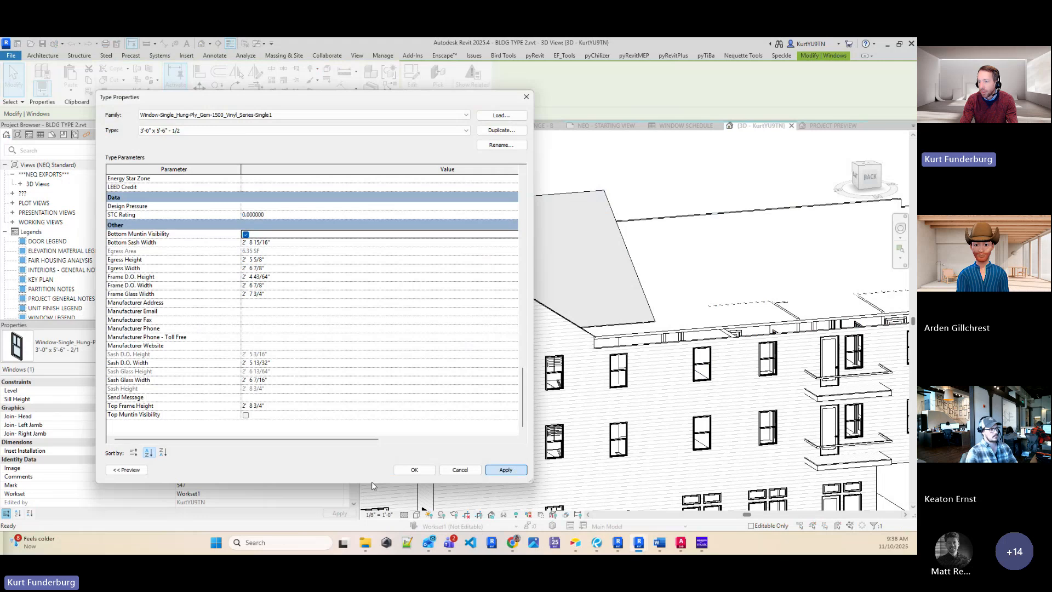
left_click(414, 469)
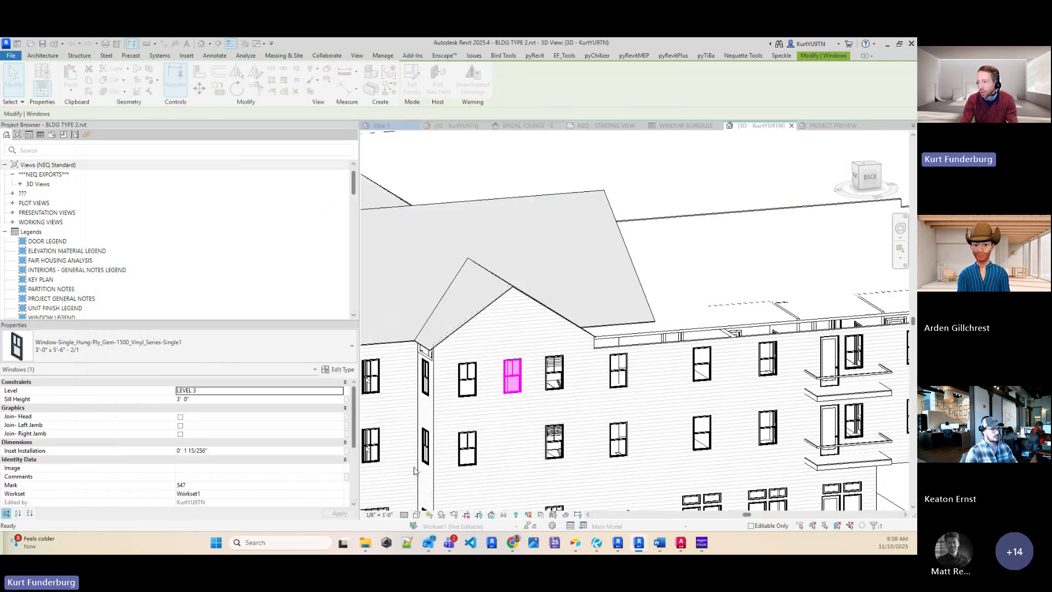
Check the WINDOW SCHEDULE row for the 3'-0" x 5'-6" - 1/2 type, including its type name and type mark.
key("Escape")
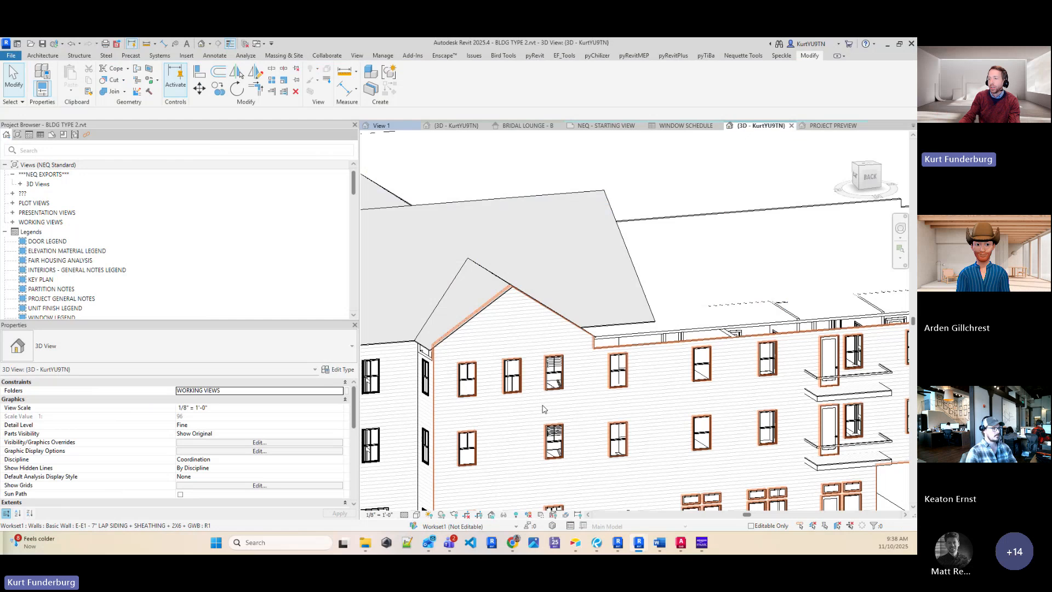
left_click(673, 126)
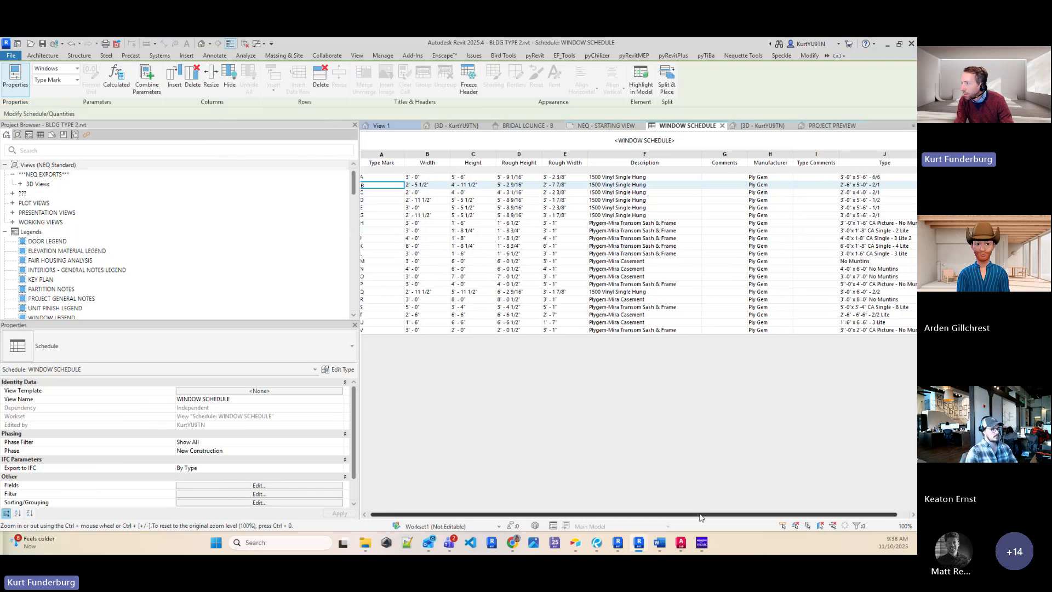
left_click_drag(710, 515, 723, 515)
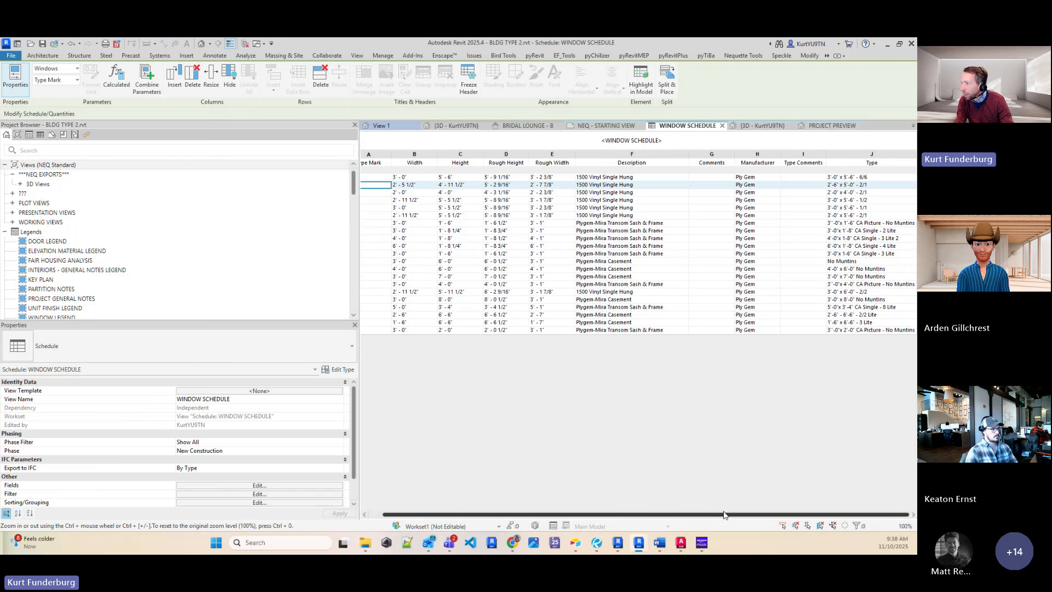
left_click(876, 201)
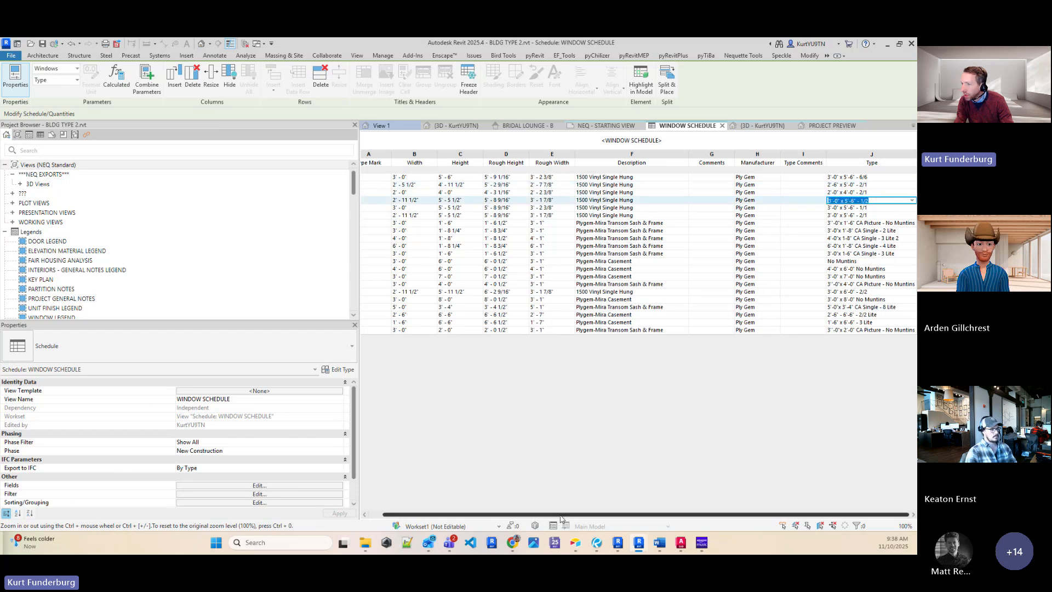
left_click_drag(473, 515, 459, 525)
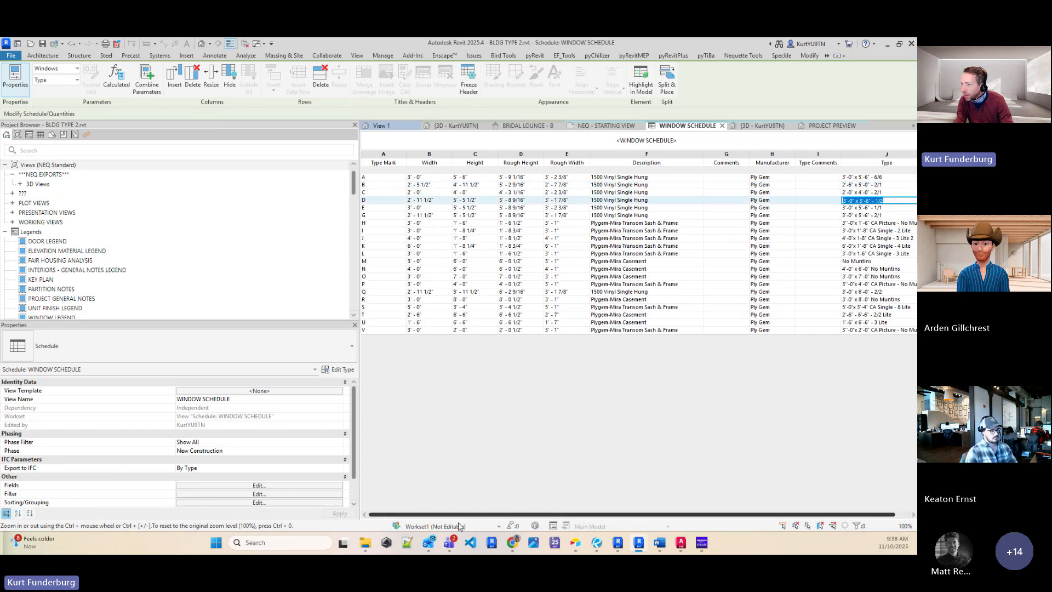
Return to the working 3D view and review the Type Mark in the 1/2 window's type properties.
left_click(837, 124)
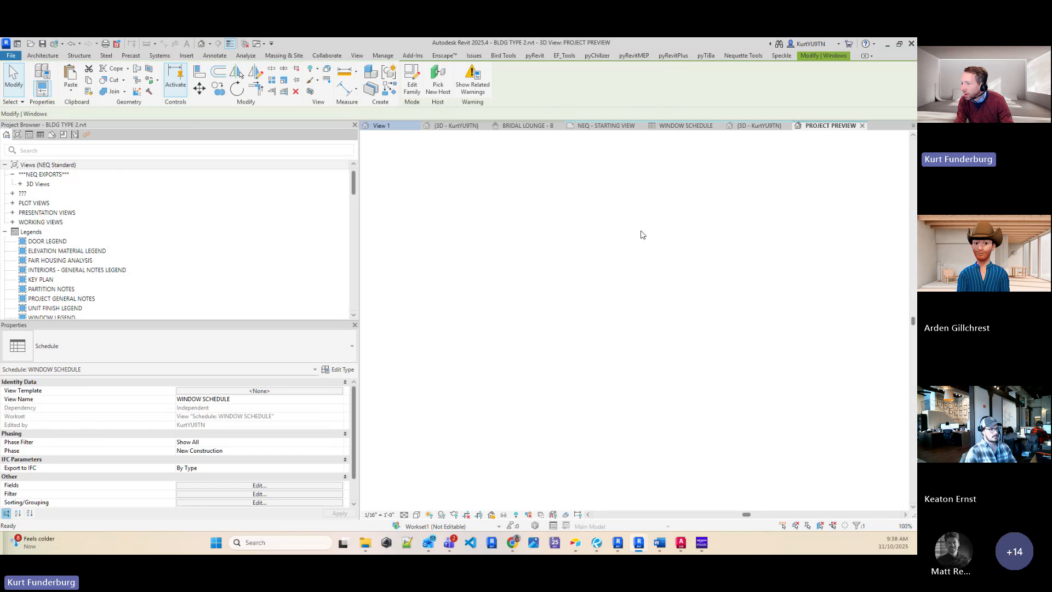
left_click(764, 125)
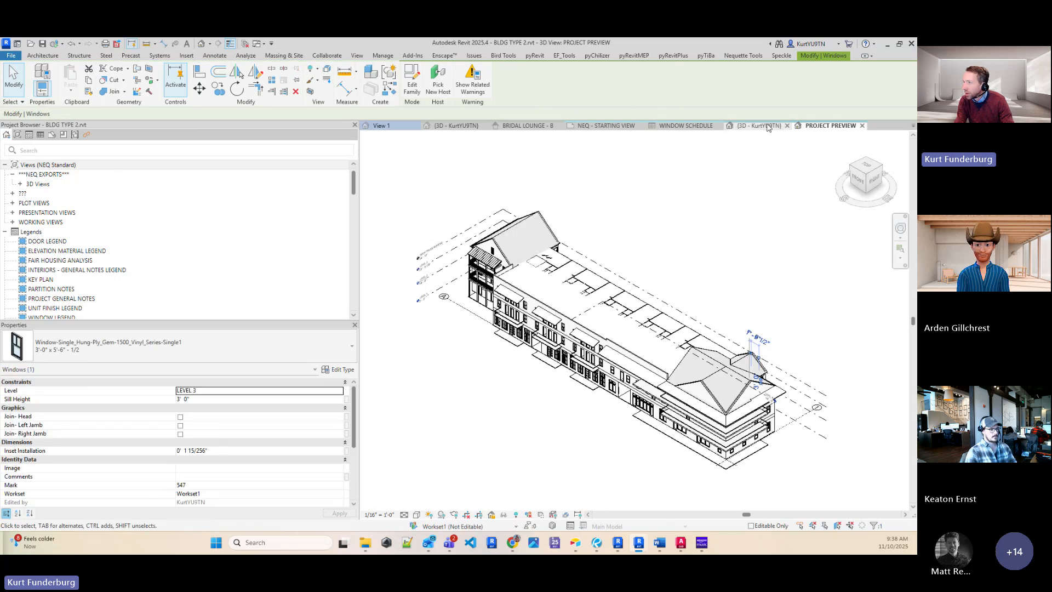
left_click(338, 370)
scroll(307, 313, "down", 10)
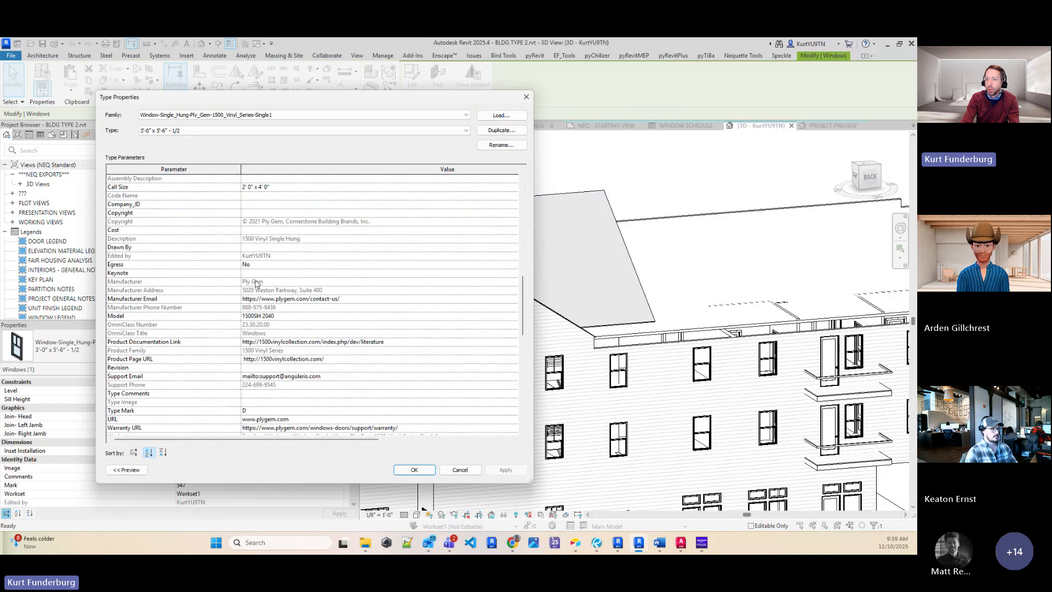
left_click(267, 411)
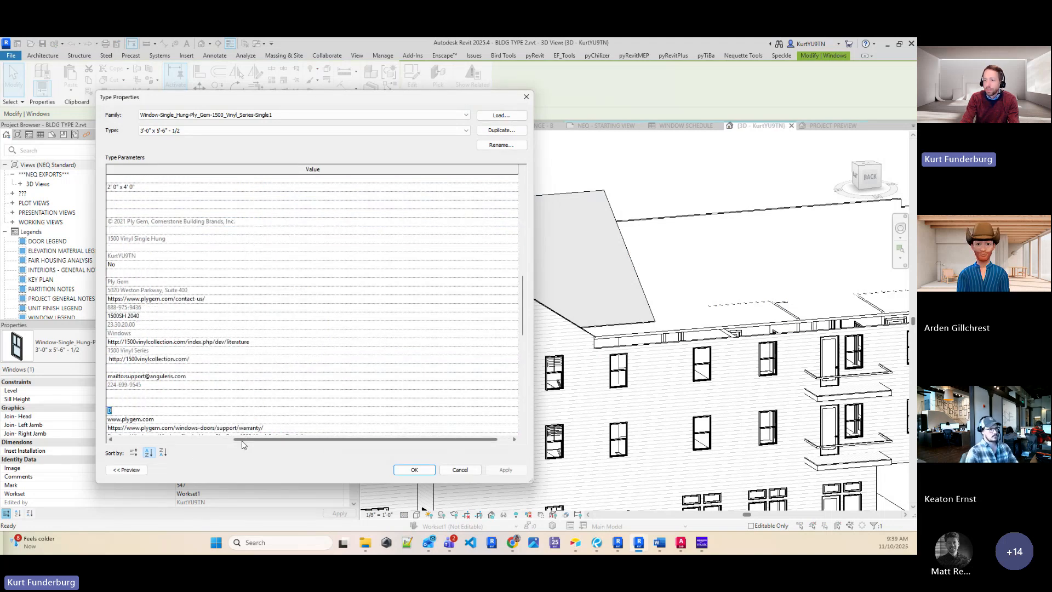
left_click_drag(242, 440, 97, 440)
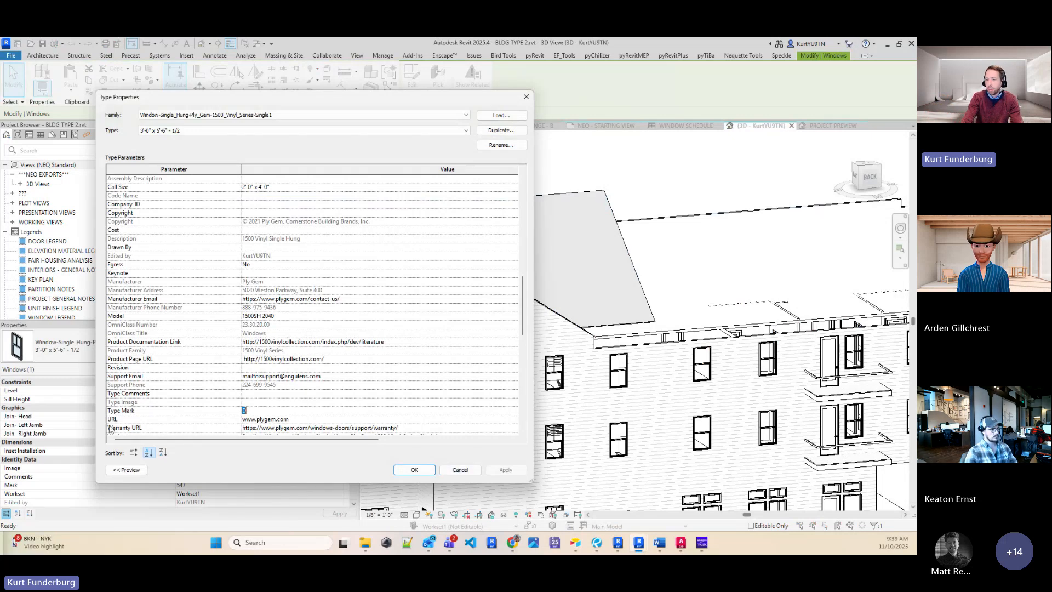
left_click(429, 475)
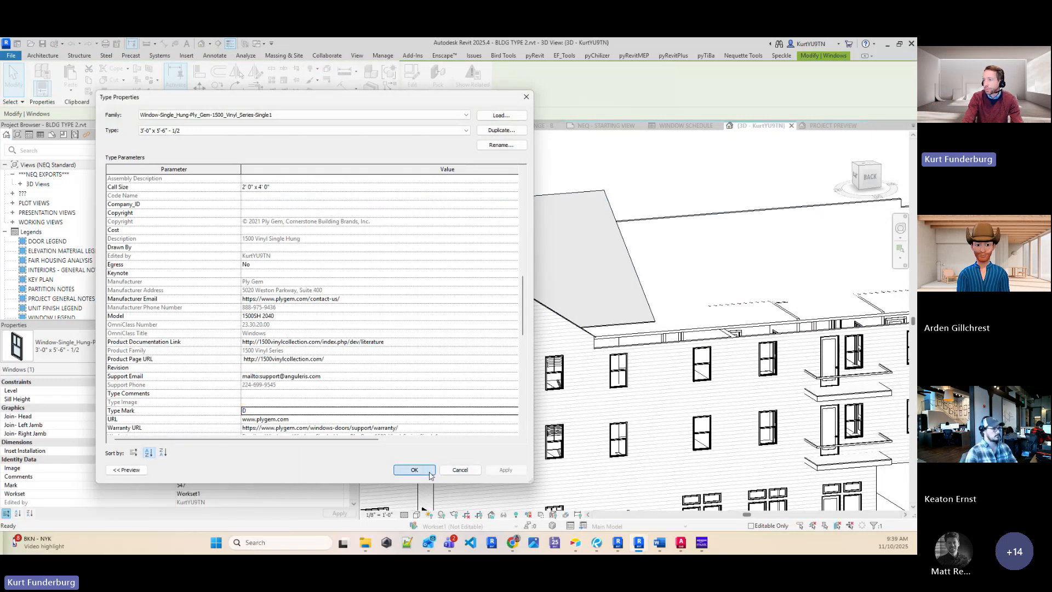
Delete the copied 1/2 window from level 3 of the gable wall.
key("Escape")
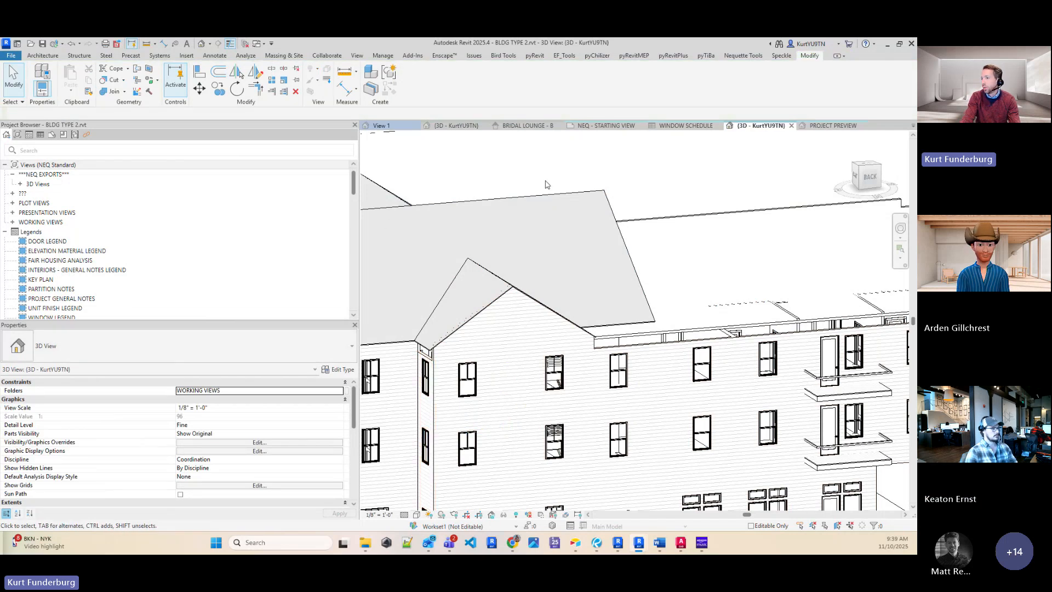
scroll(619, 213, "down", 3)
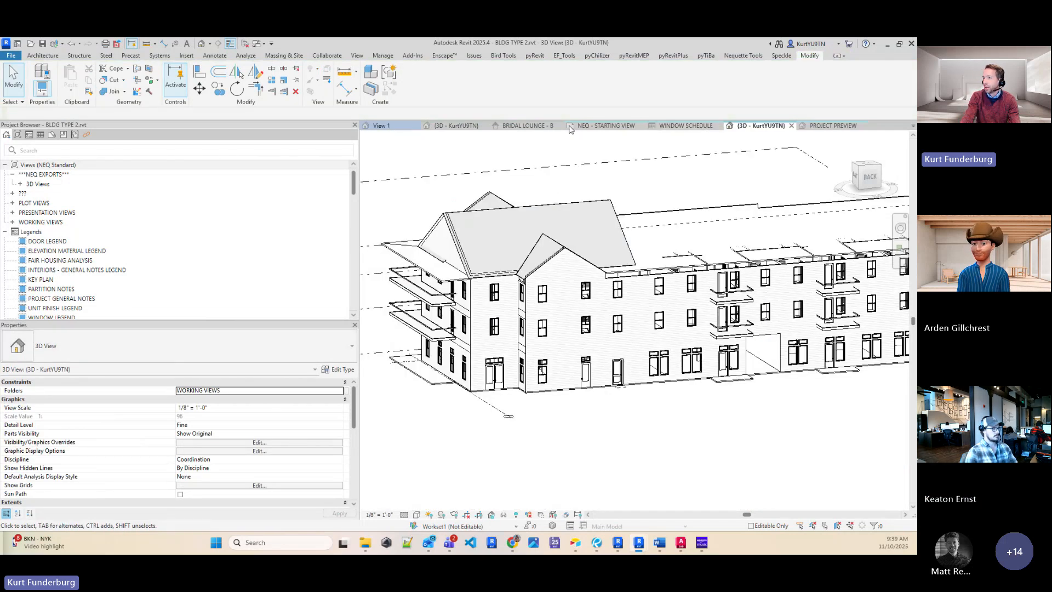
On the NEQ - STARTING VIEW sheet, move the PROJECT PREVIEW viewport sideways, clear of the window schedule.
left_click(605, 127)
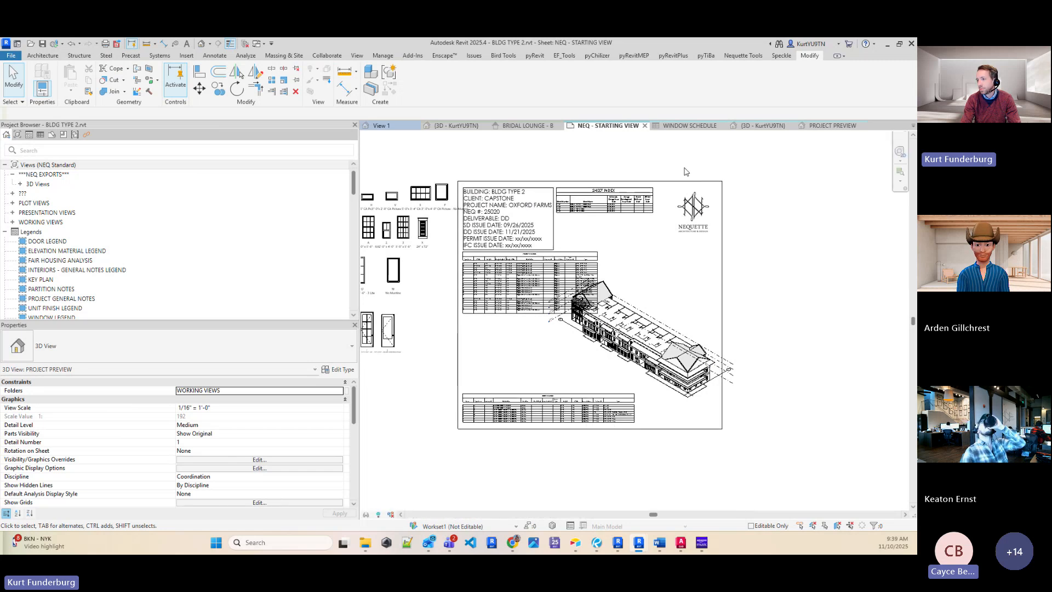
left_click(631, 340)
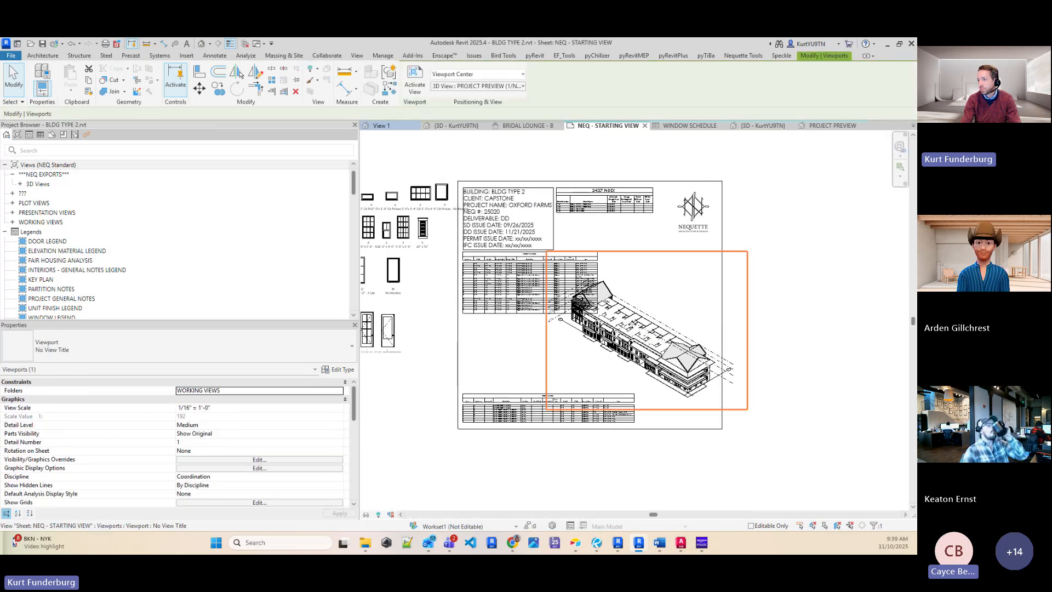
left_click_drag(631, 332, 681, 330)
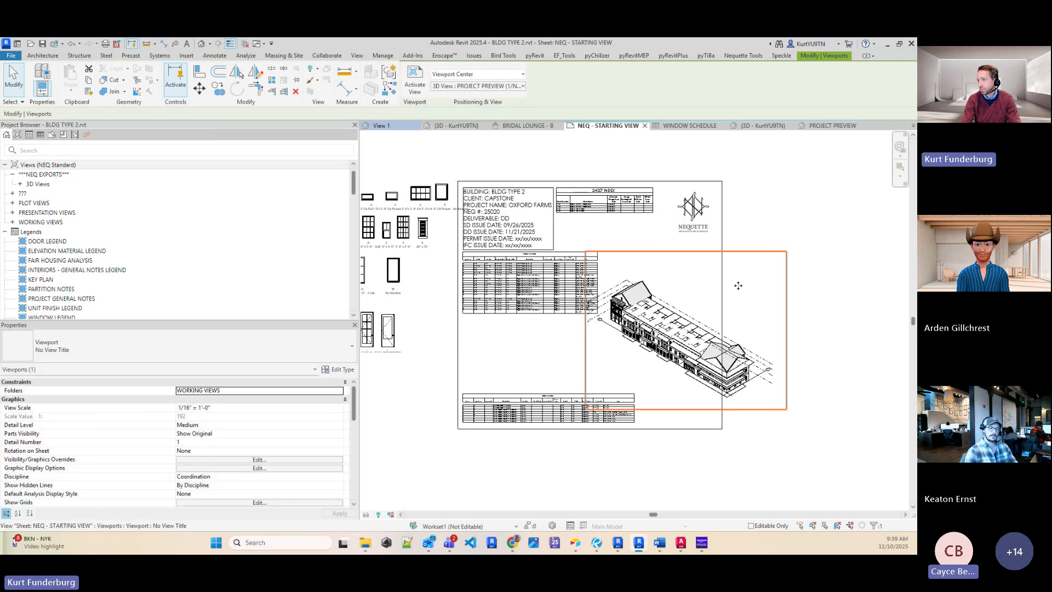
Open the BLDG TYPE 8 model from the CCC - Oxford Farms 02_IBC MODELS folder, ignoring its unresolved references.
left_click(17, 43)
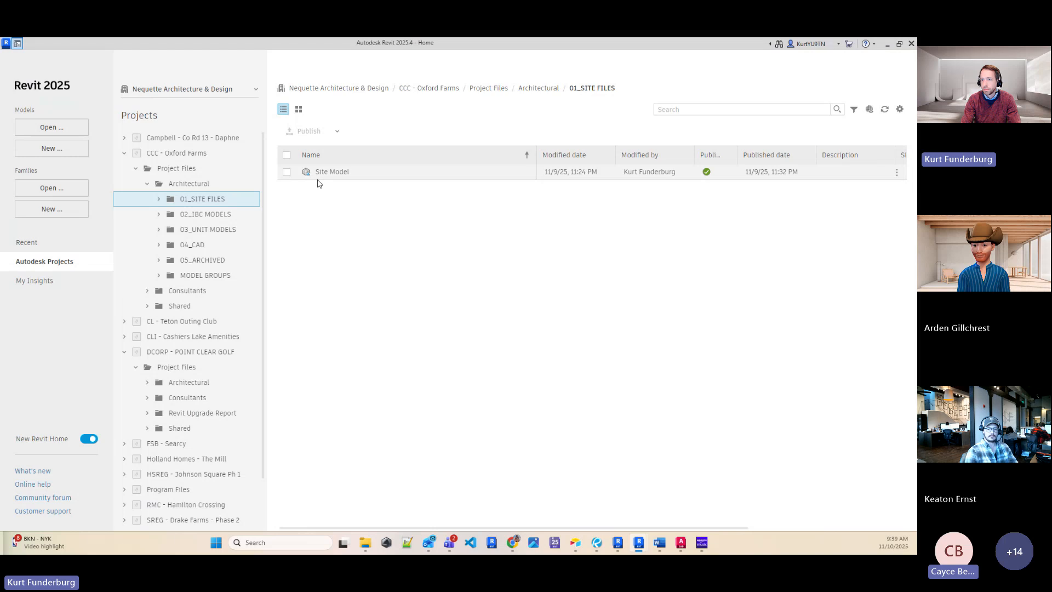
left_click(216, 216)
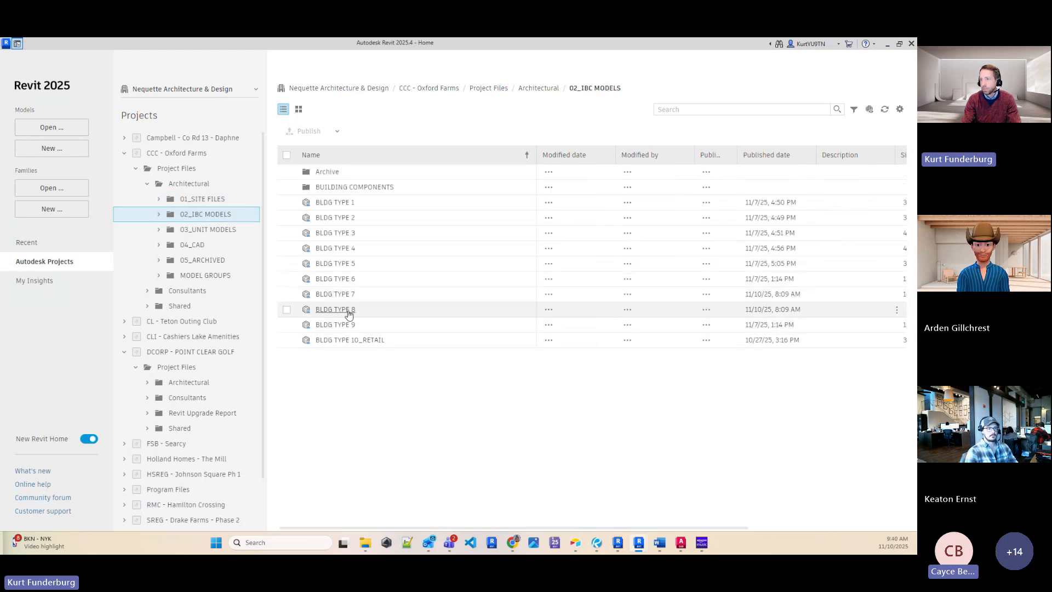
double_click(335, 309)
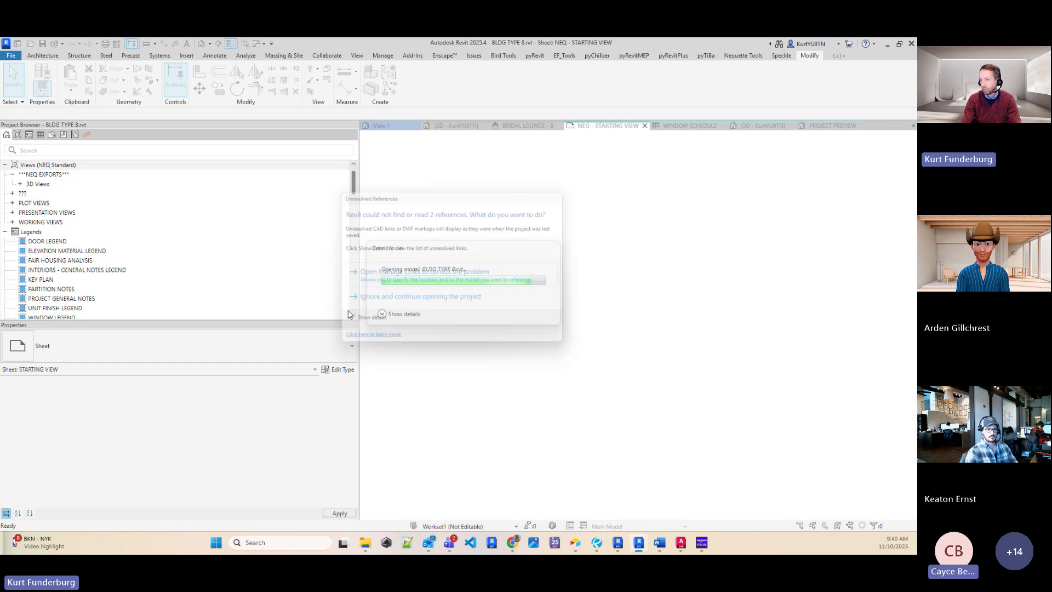
left_click(424, 297)
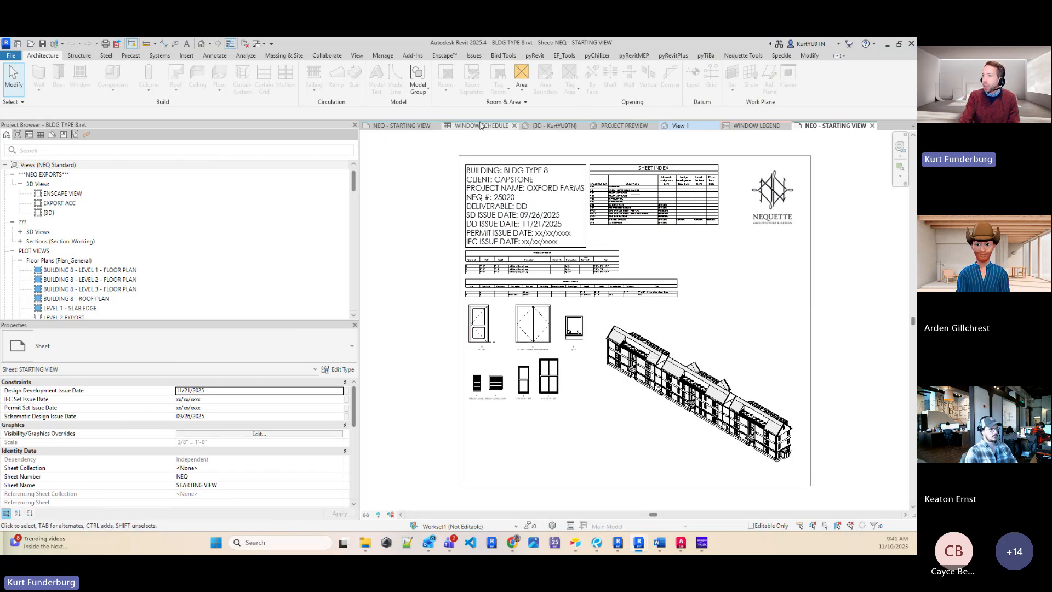
Compare the window and door legends on the starting view sheets of BLDG TYPE 2 and BLDG TYPE 8.
left_click(390, 126)
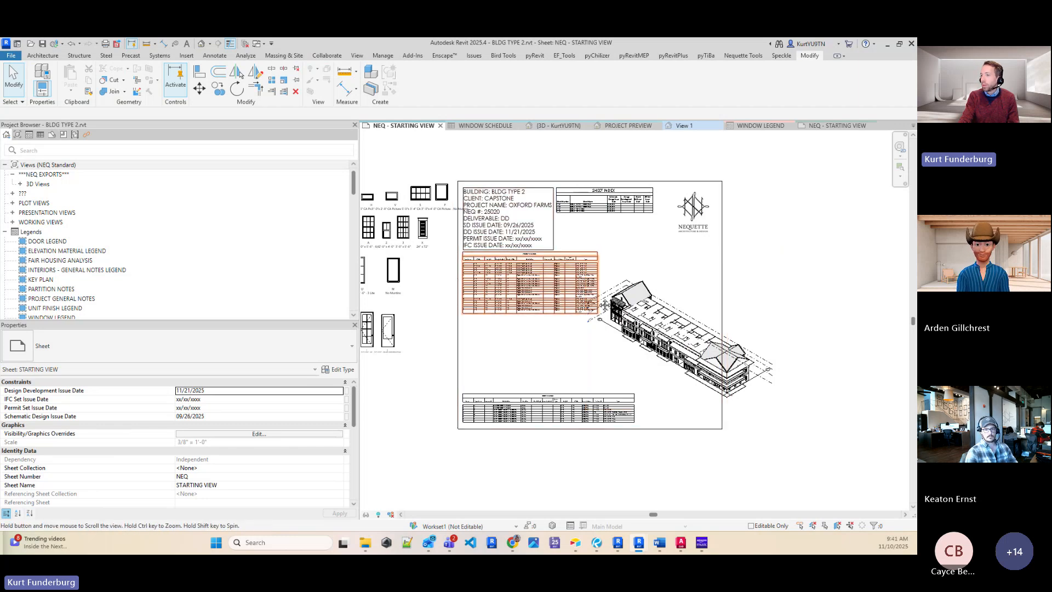
middle_click_drag(605, 305, 707, 325)
scroll(668, 316, "down", 2)
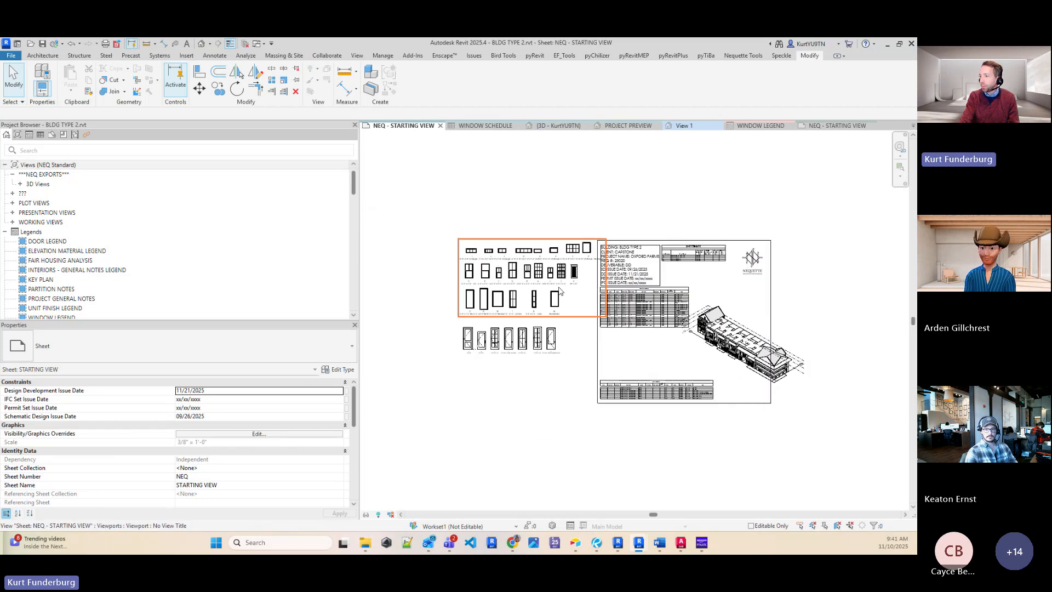
scroll(575, 295, "up", 1)
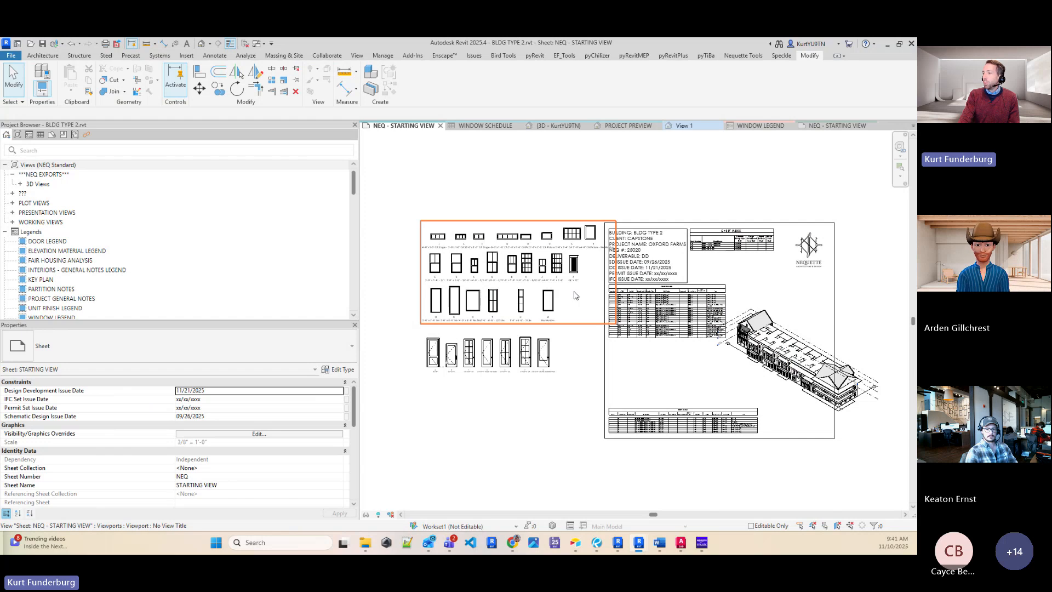
left_click(840, 126)
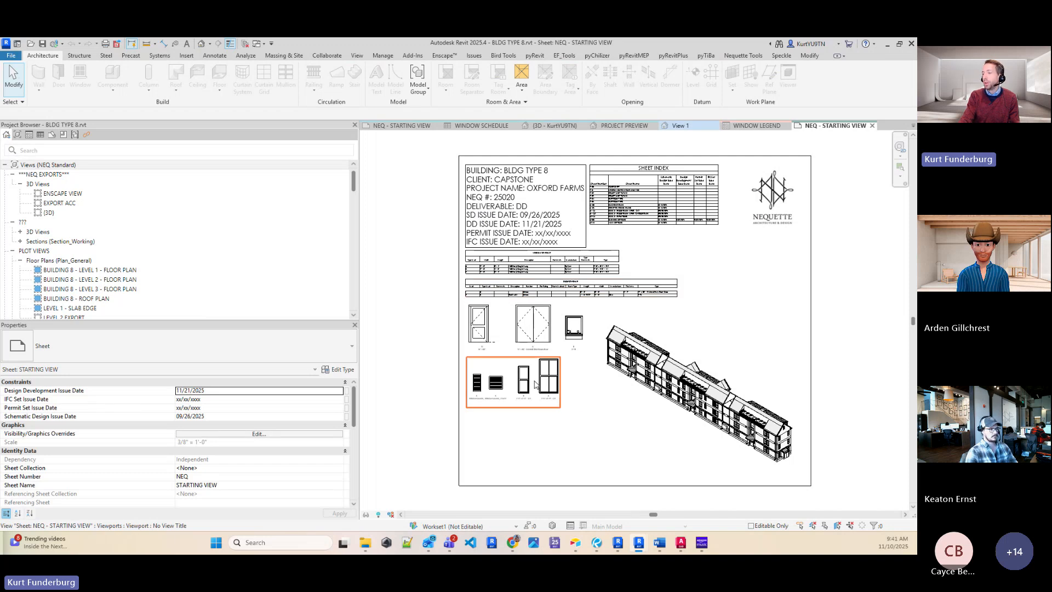
scroll(536, 384, "up", 1)
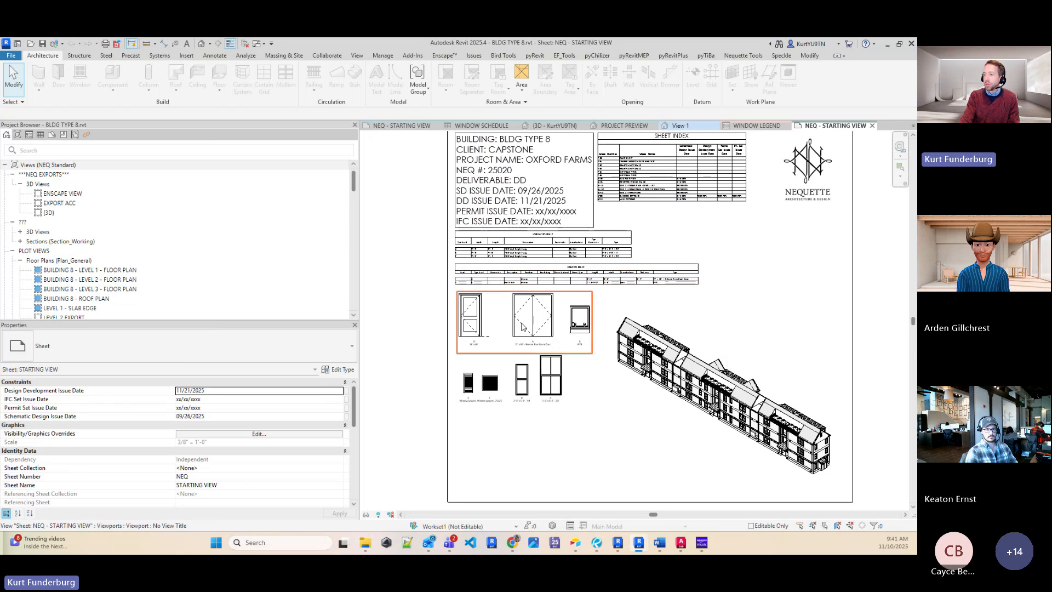
middle_click_drag(699, 454, 629, 462)
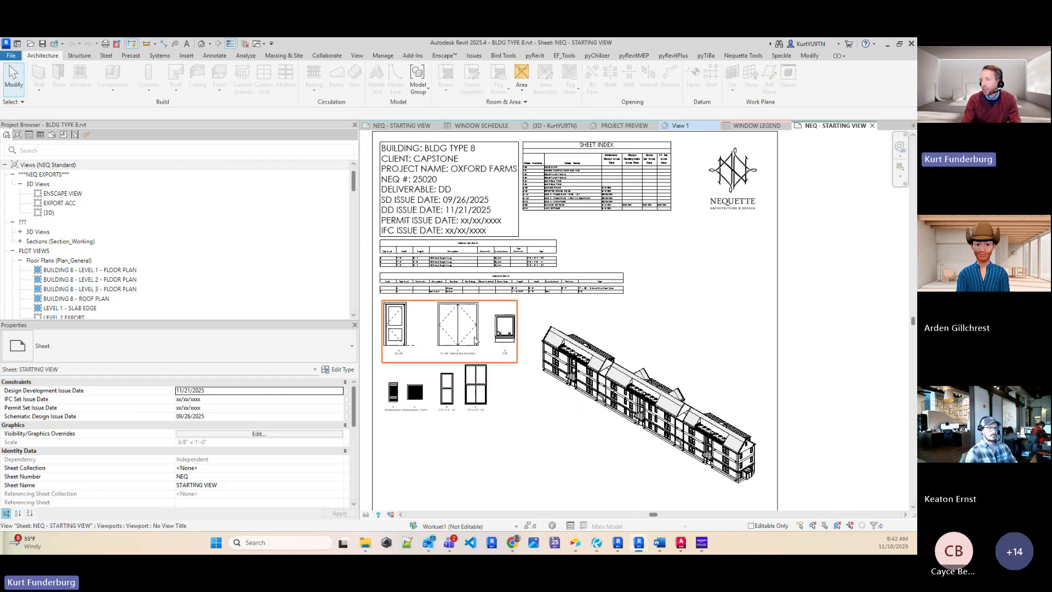
scroll(496, 318, "down", 3)
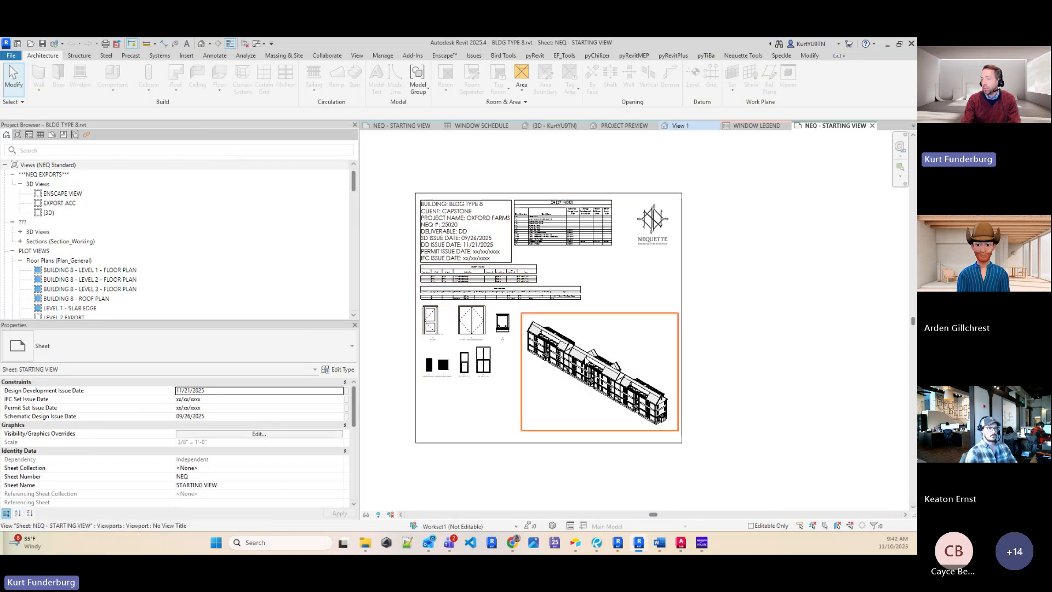
scroll(578, 365, "up", 2)
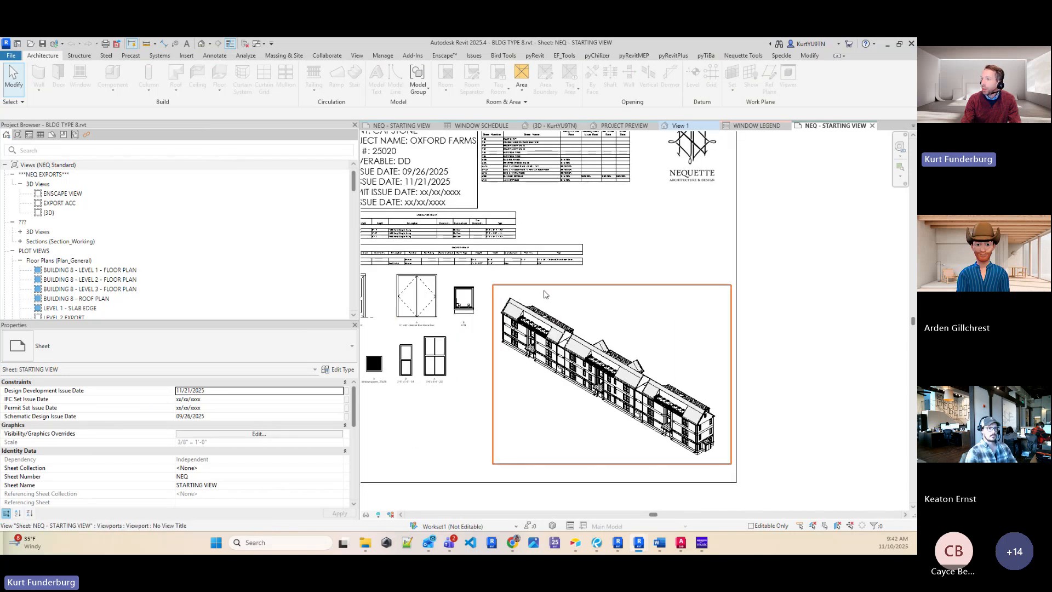
Examine the window legend and the WINDOW SCHEDULE on the BLDG TYPE 2 starting view sheet.
left_click(480, 126)
left_click(413, 126)
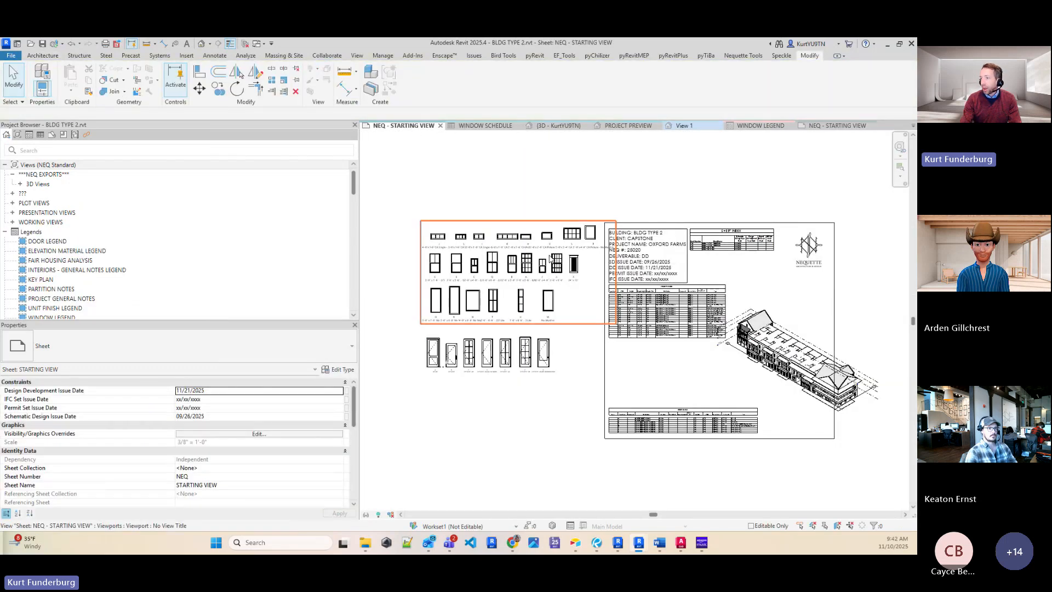
scroll(457, 265, "up", 3)
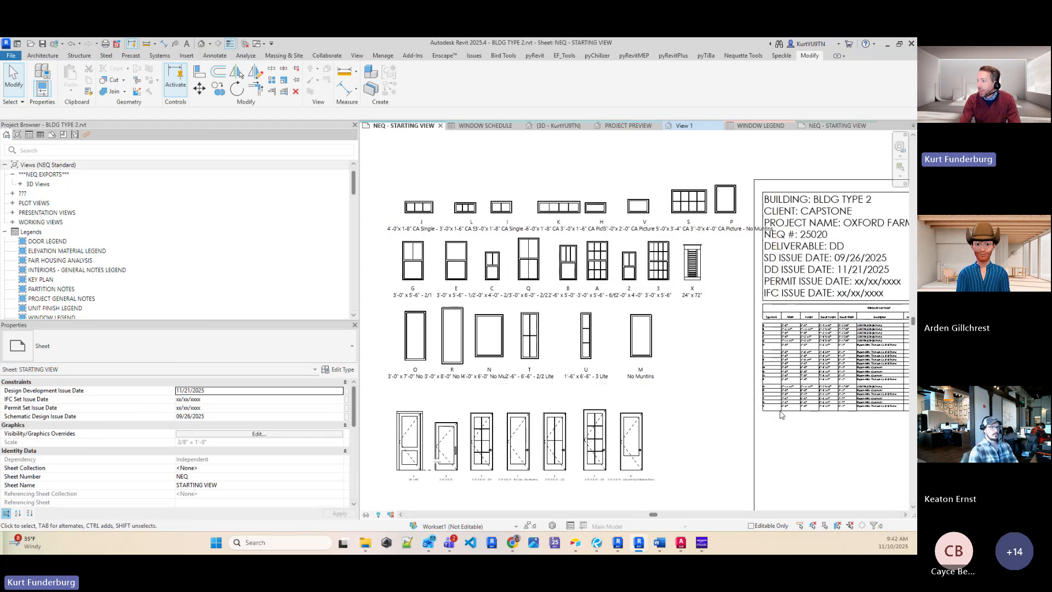
middle_click_drag(770, 402, 558, 394)
scroll(707, 378, "up", 1)
scroll(707, 378, "up", 2)
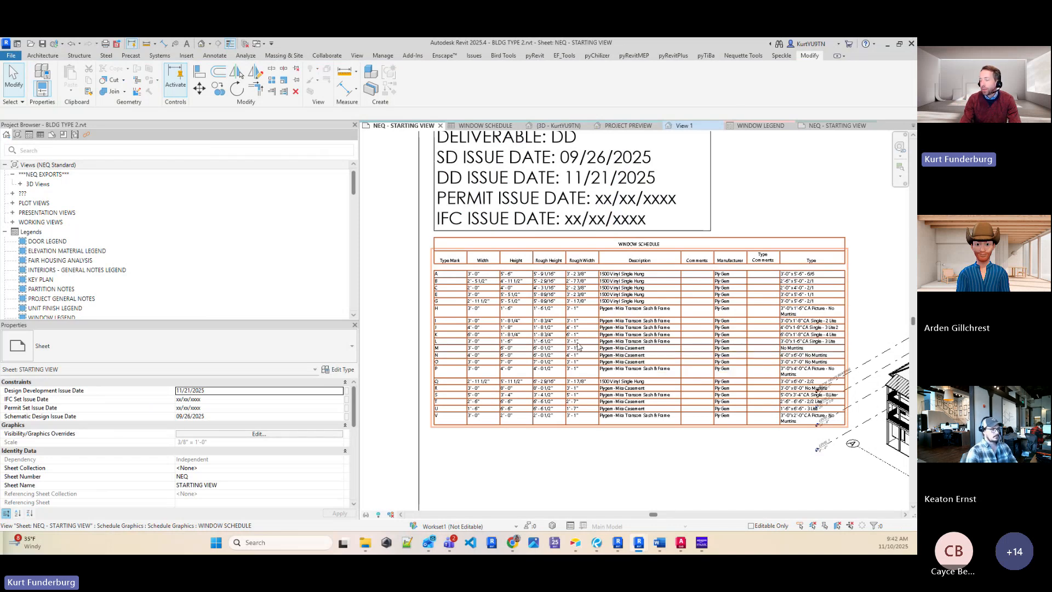
scroll(579, 333, "down", 3)
middle_click_drag(580, 334, 652, 334)
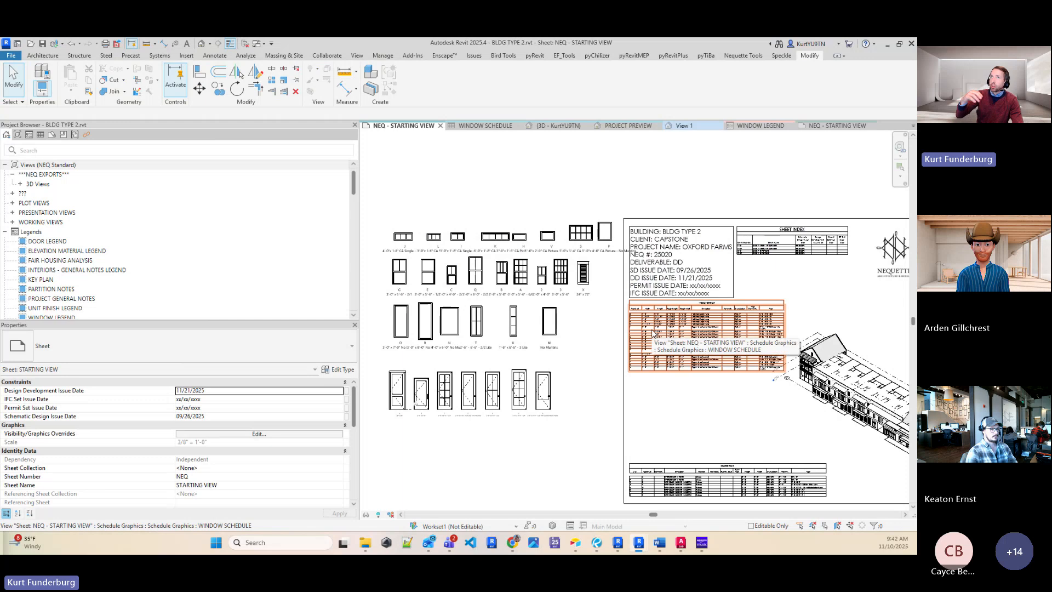